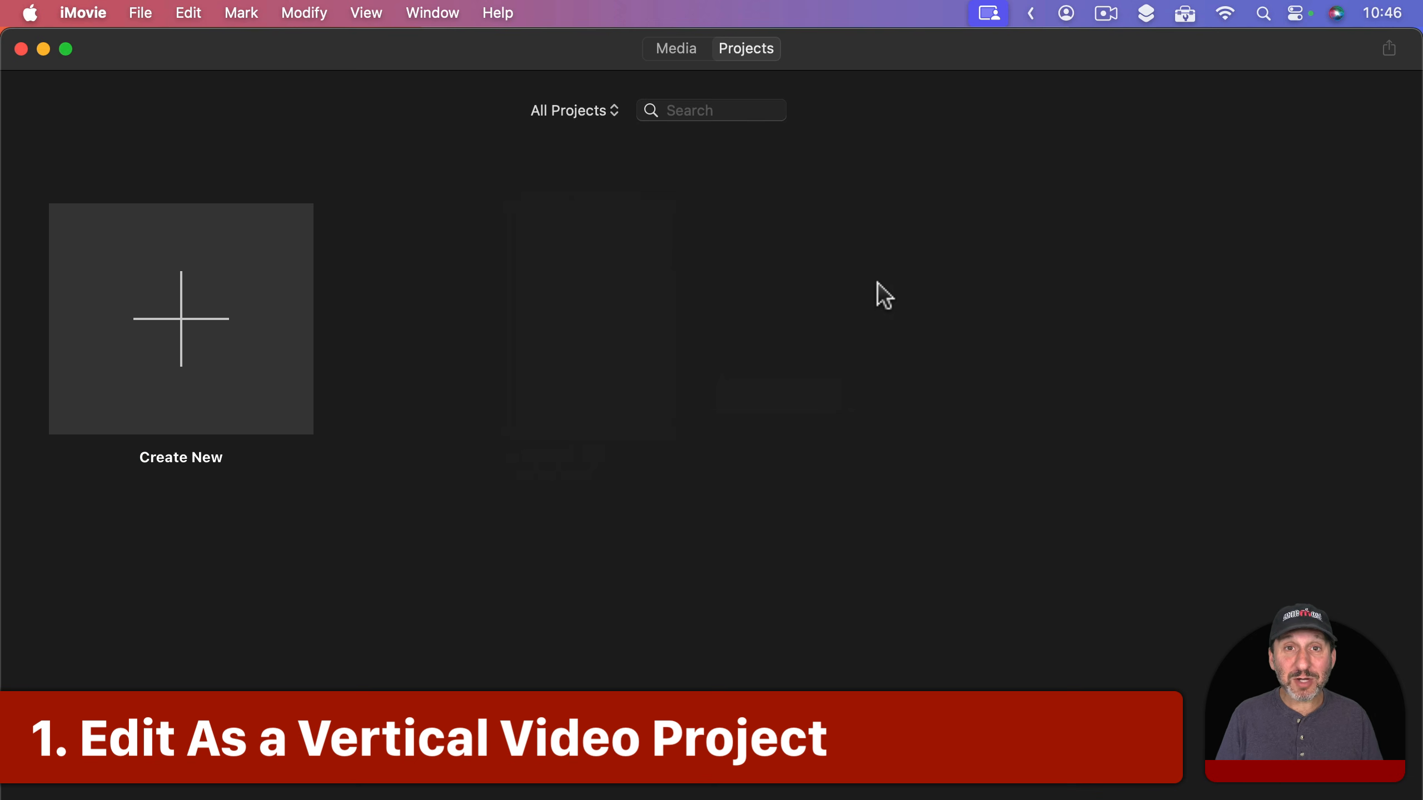
Create a new App Preview project and accept the introductory notice
{"action": "left_click", "coordinate": [191, 317]}
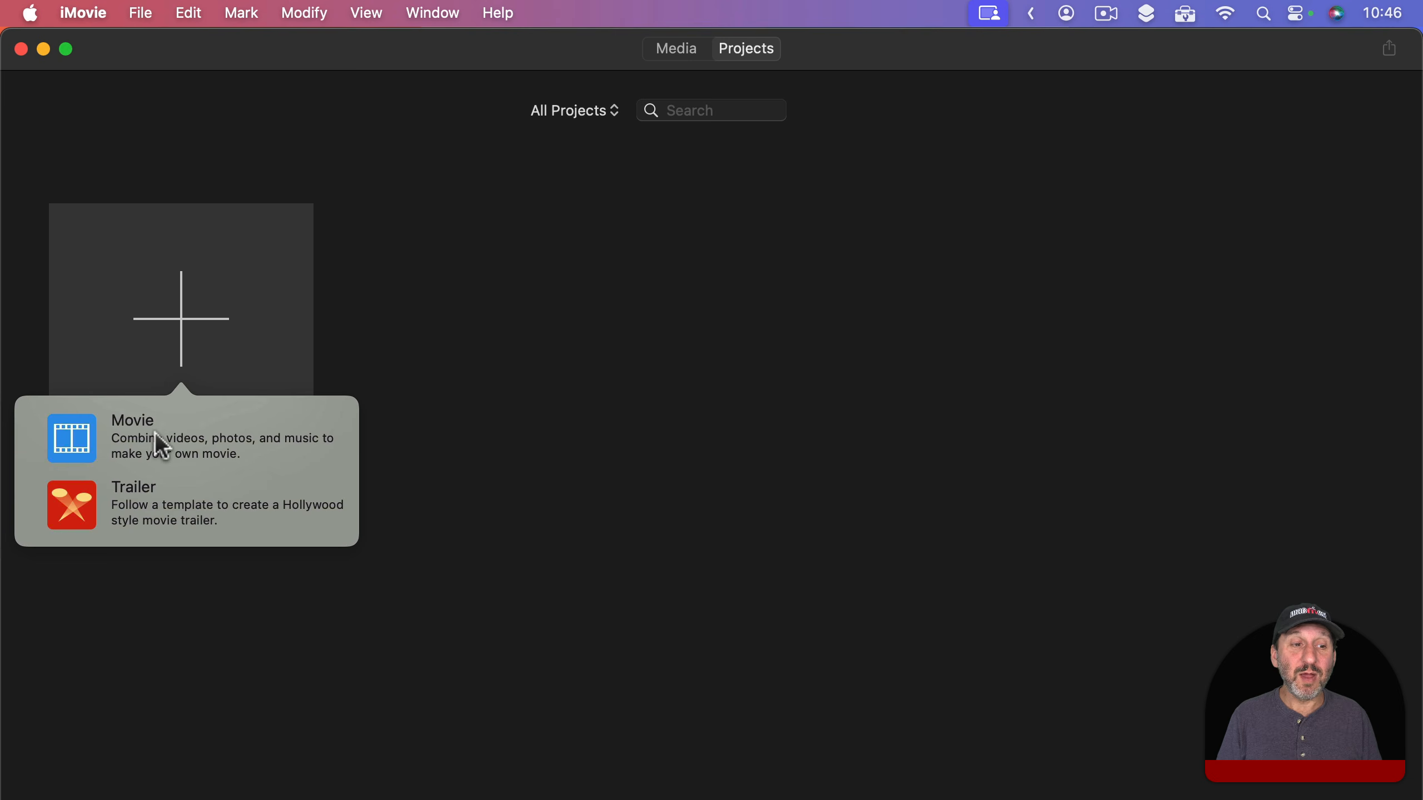
{"action": "left_click", "coordinate": [341, 298]}
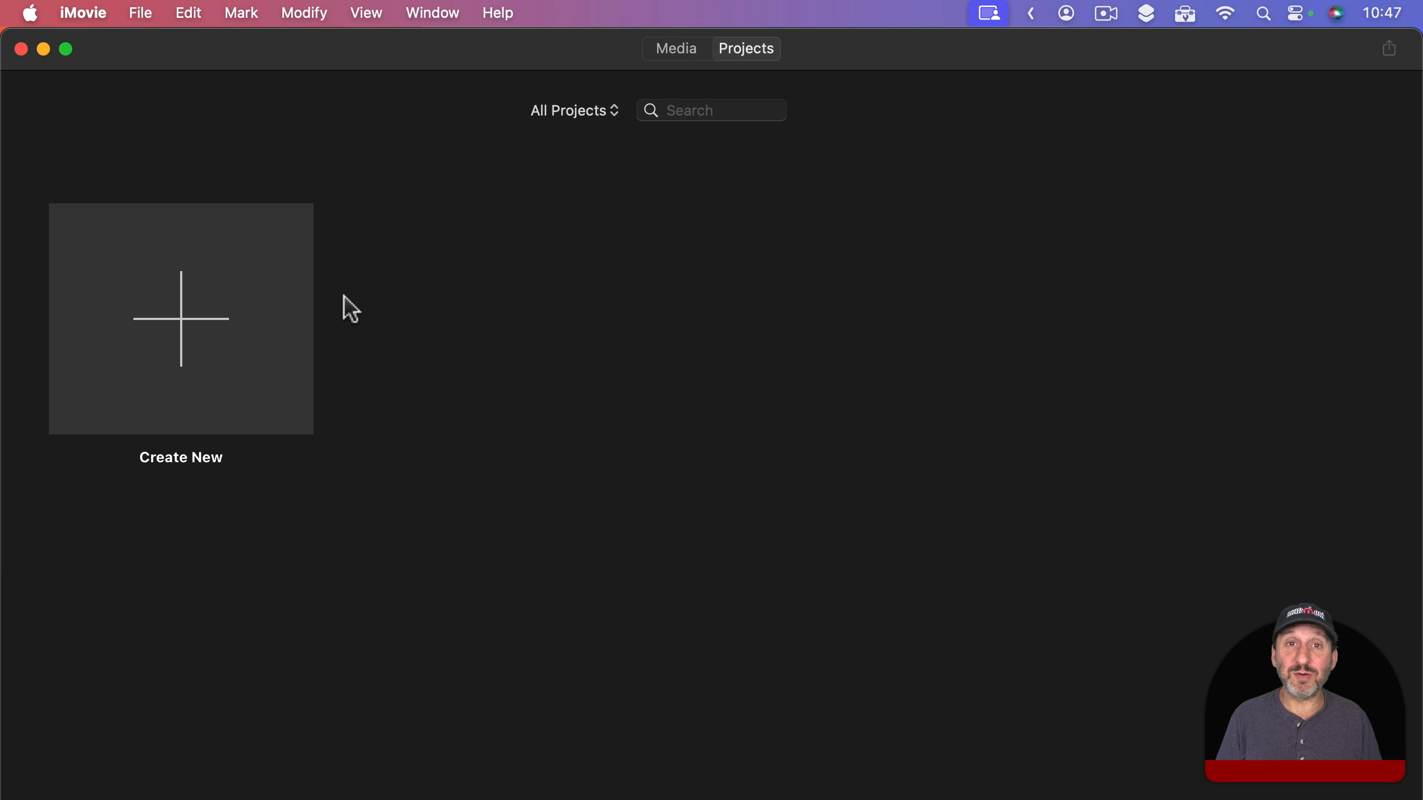
{"action": "left_click", "coordinate": [145, 14]}
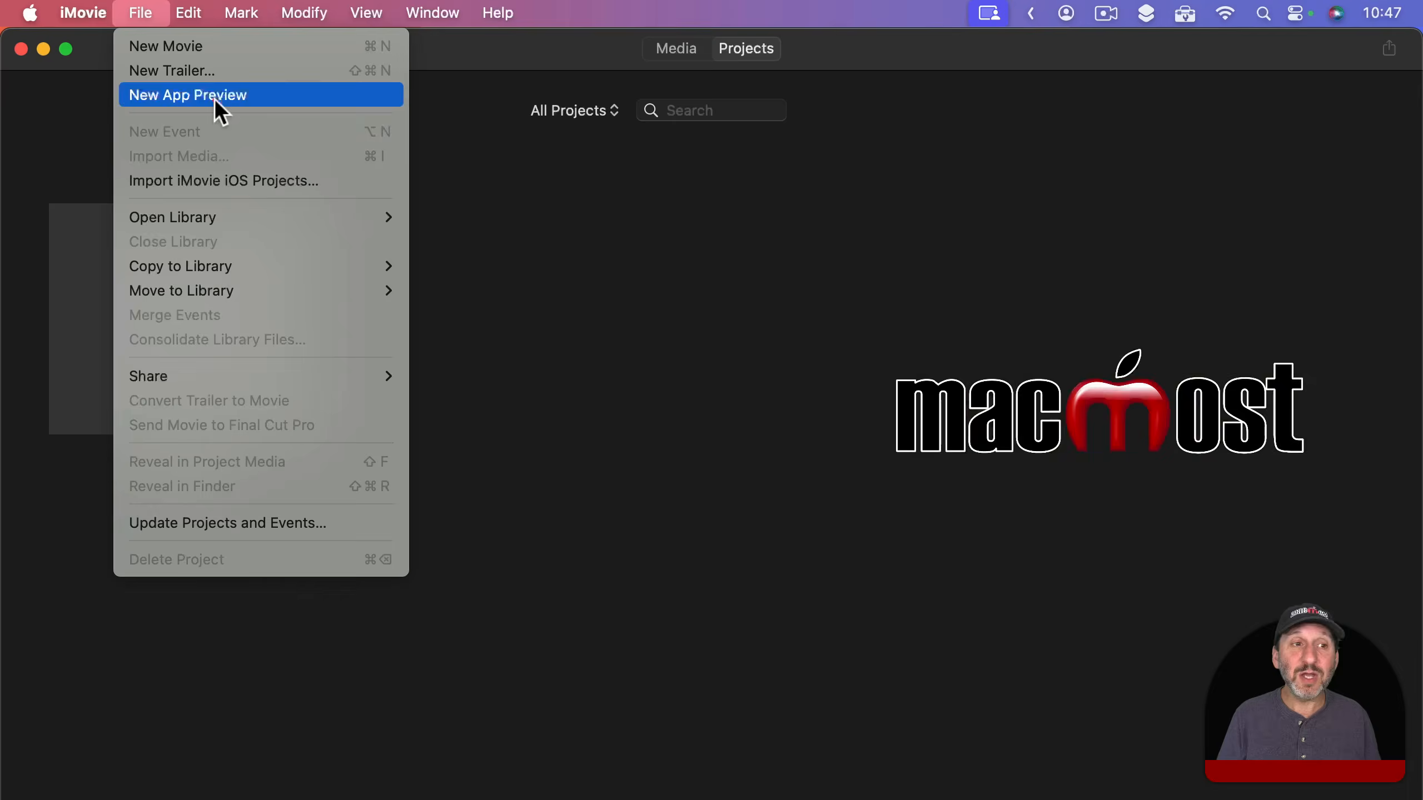
{"action": "left_click", "coordinate": [213, 98]}
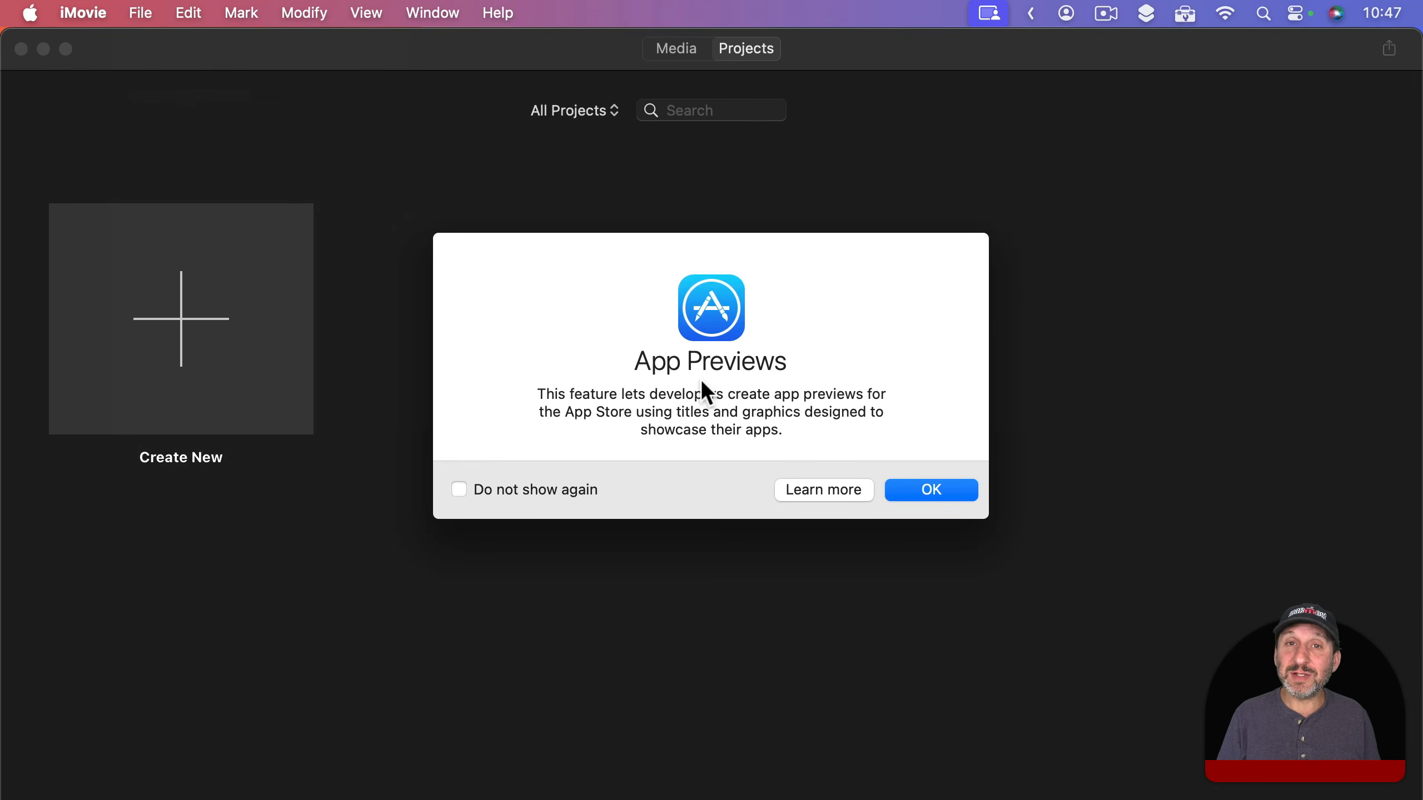
{"action": "left_click", "coordinate": [930, 489]}
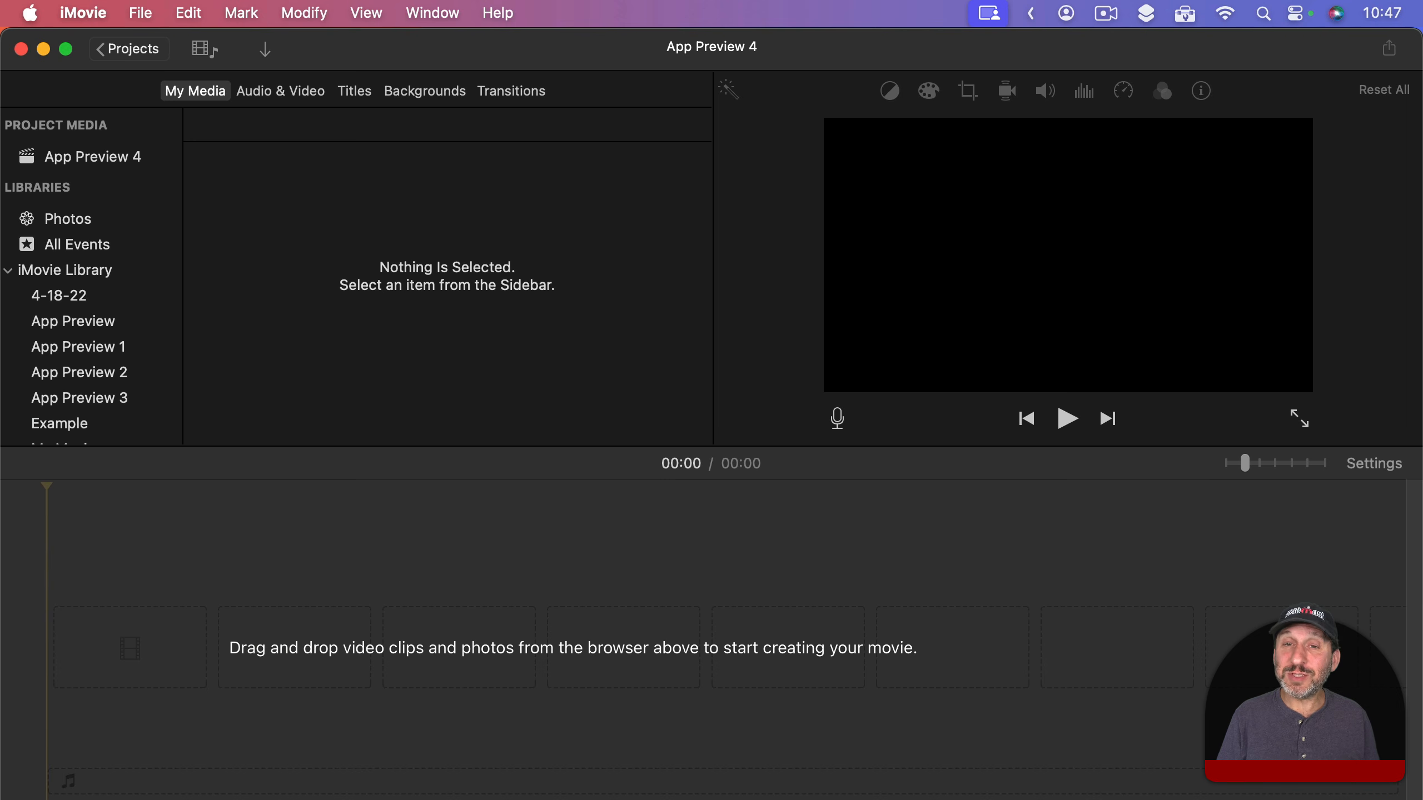
Add Vertical Example.mov from the Finder's Files folder to the App Preview project's empty timeline
{"action": "left_click_drag", "start_coordinate": [370, 51], "coordinate": [737, 47]}
{"action": "left_click_drag", "start_coordinate": [96, 160], "coordinate": [485, 570]}
{"action": "left_click_drag", "start_coordinate": [865, 66], "coordinate": [492, 63]}
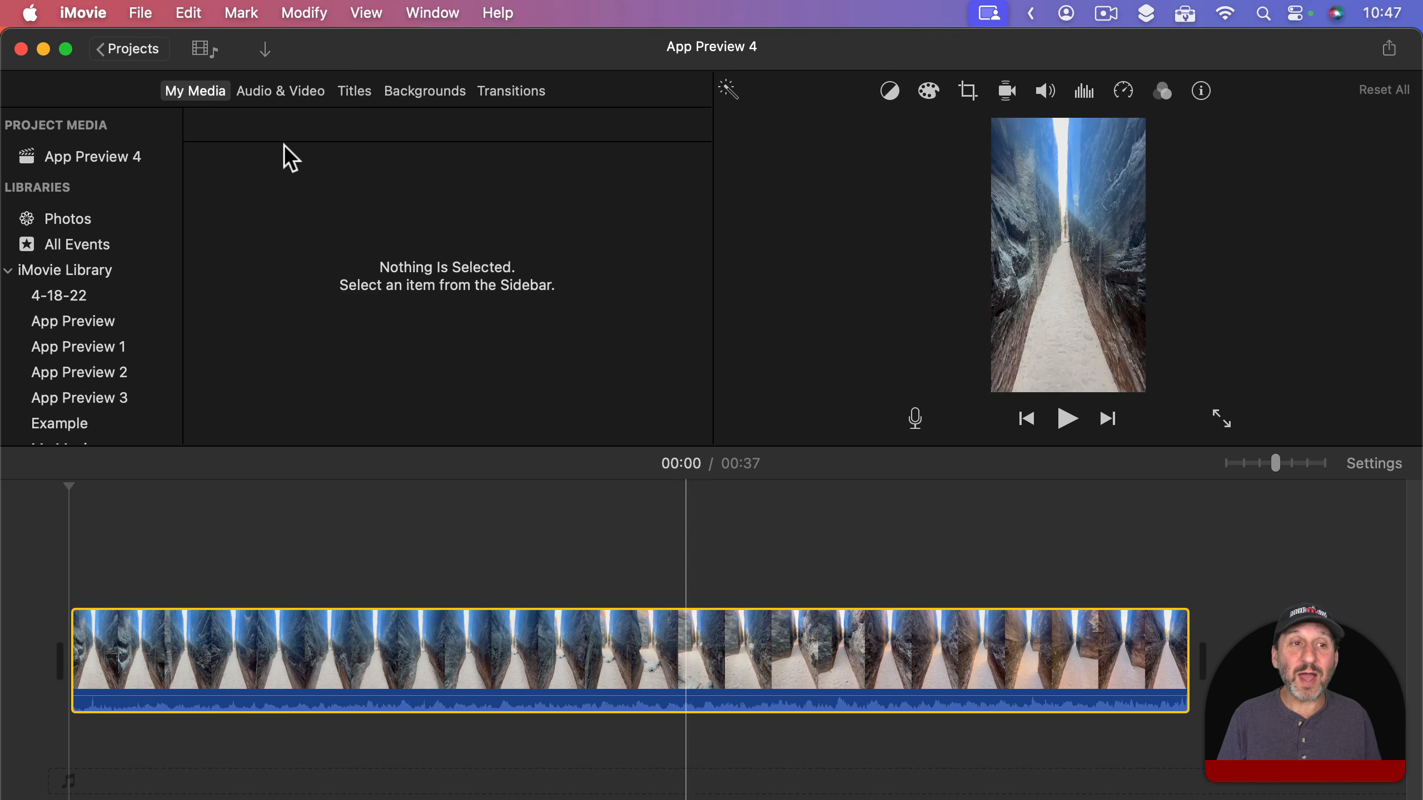
Open the file export settings for the App Preview project and review the available resolution options
{"action": "left_click", "coordinate": [141, 12]}
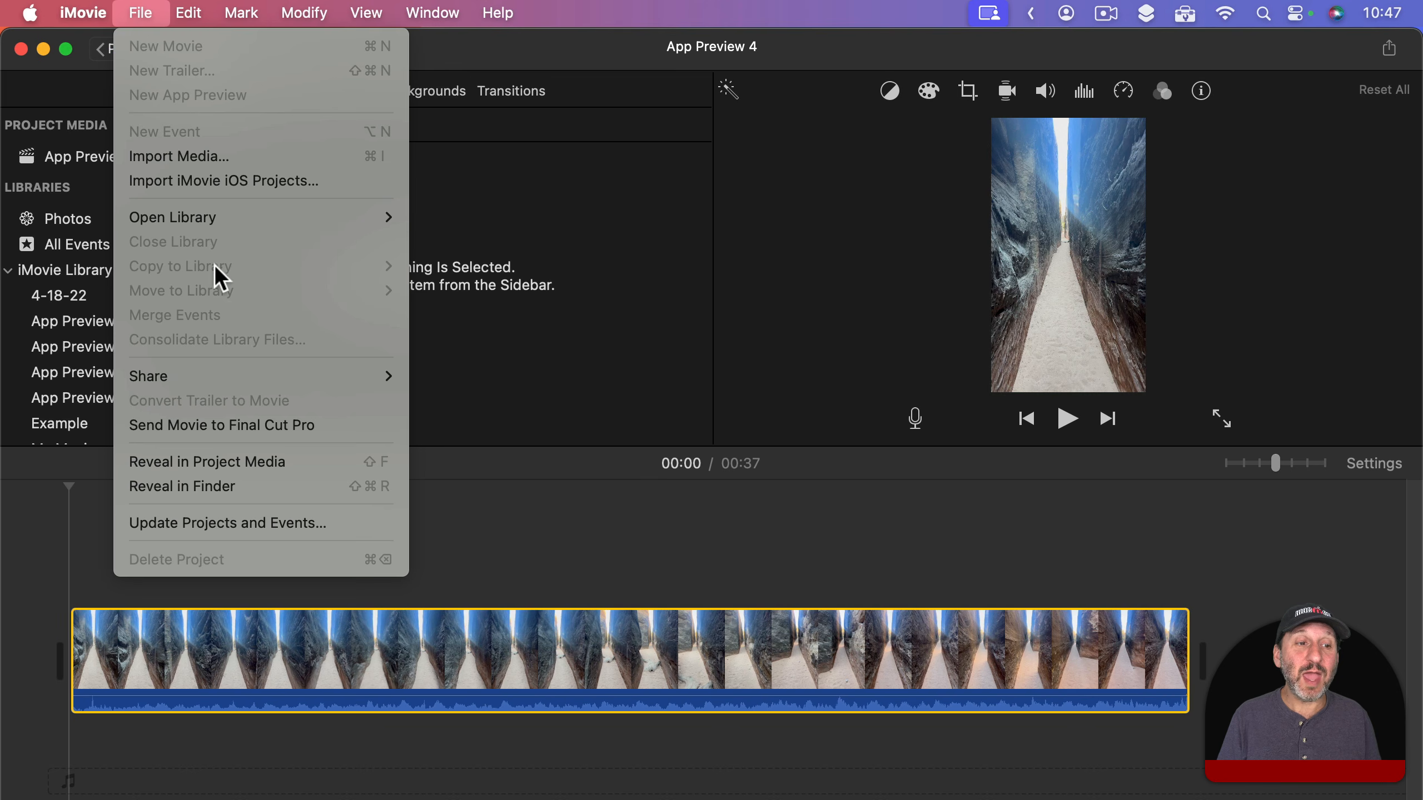
{"action": "mouse_move", "coordinate": [218, 384]}
{"action": "left_click", "coordinate": [457, 446]}
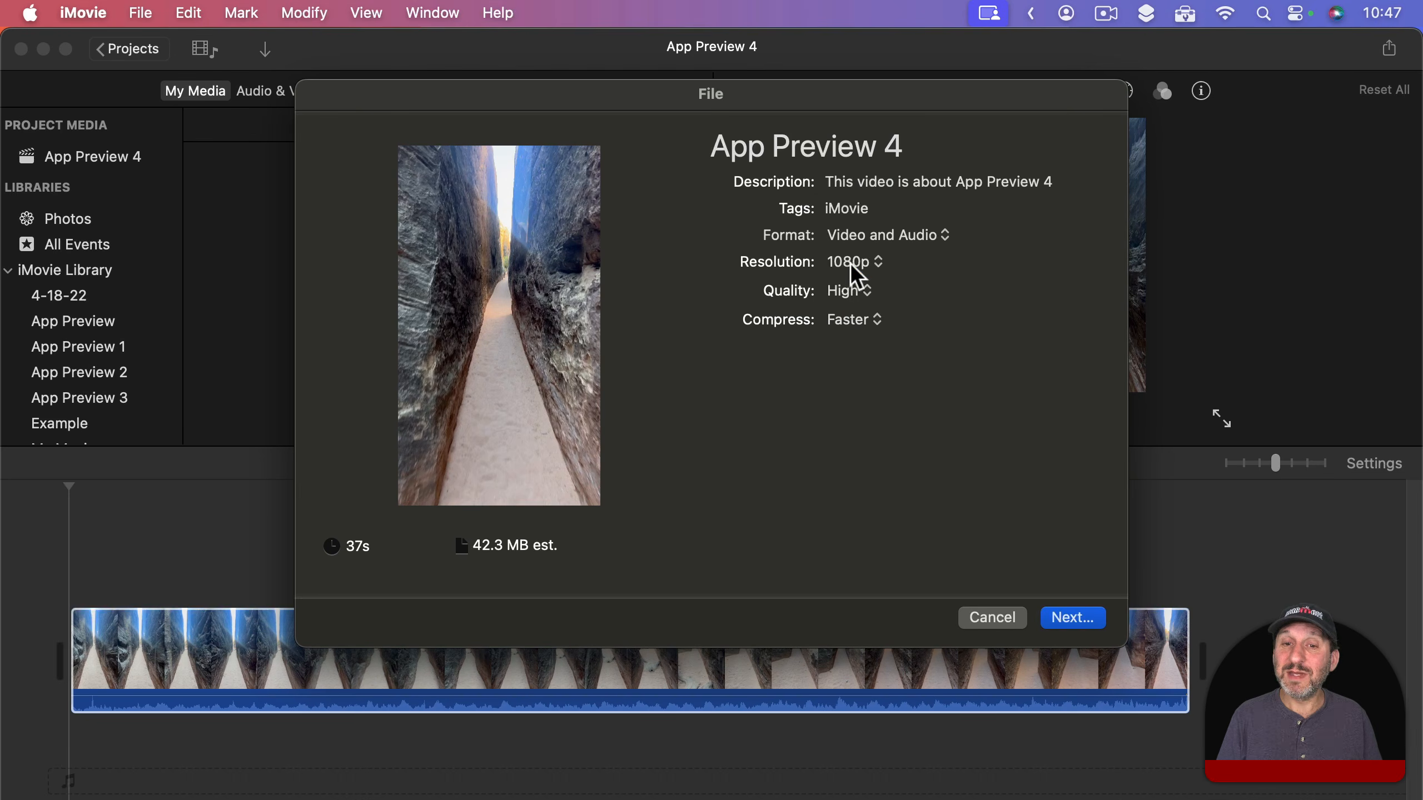
{"action": "left_click", "coordinate": [852, 277]}
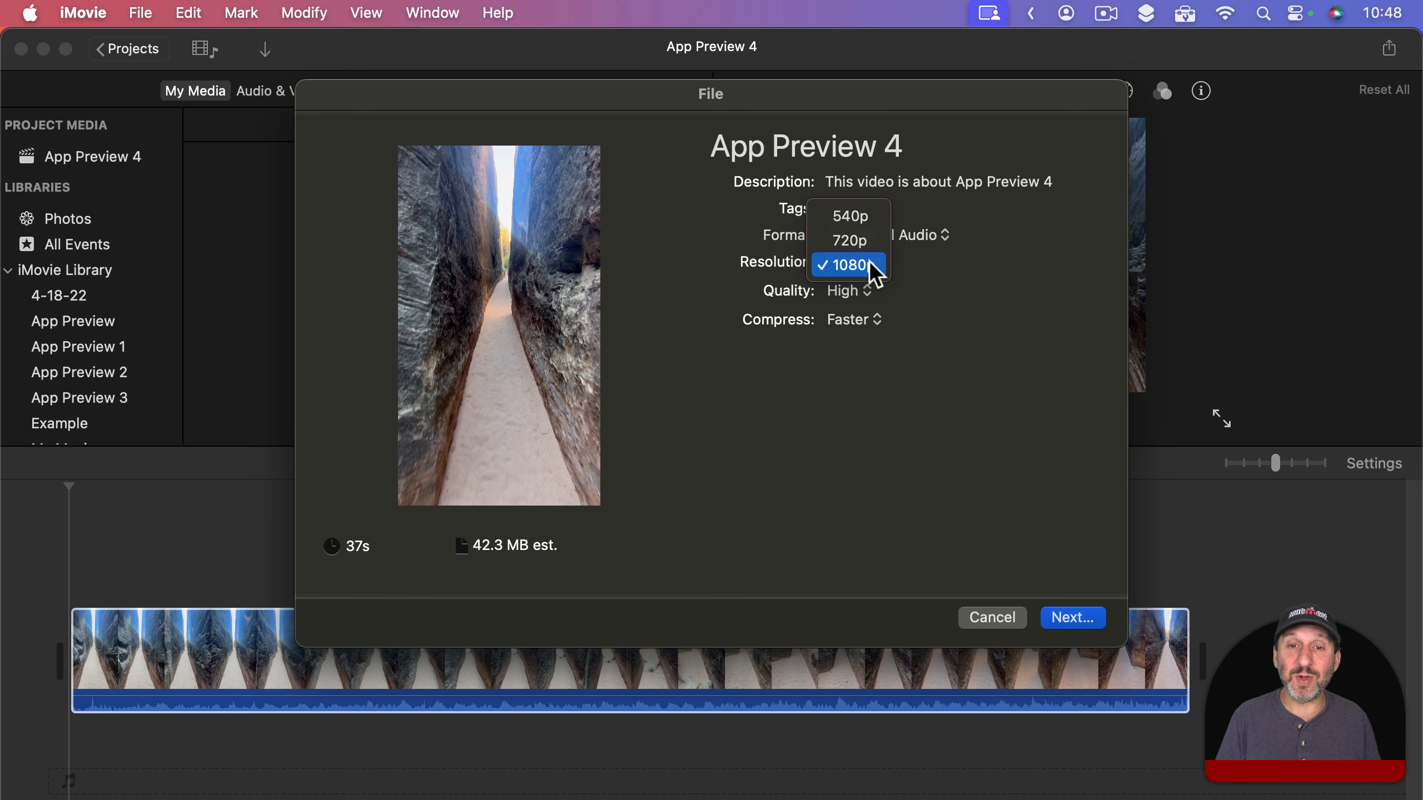
{"action": "left_click", "coordinate": [720, 279]}
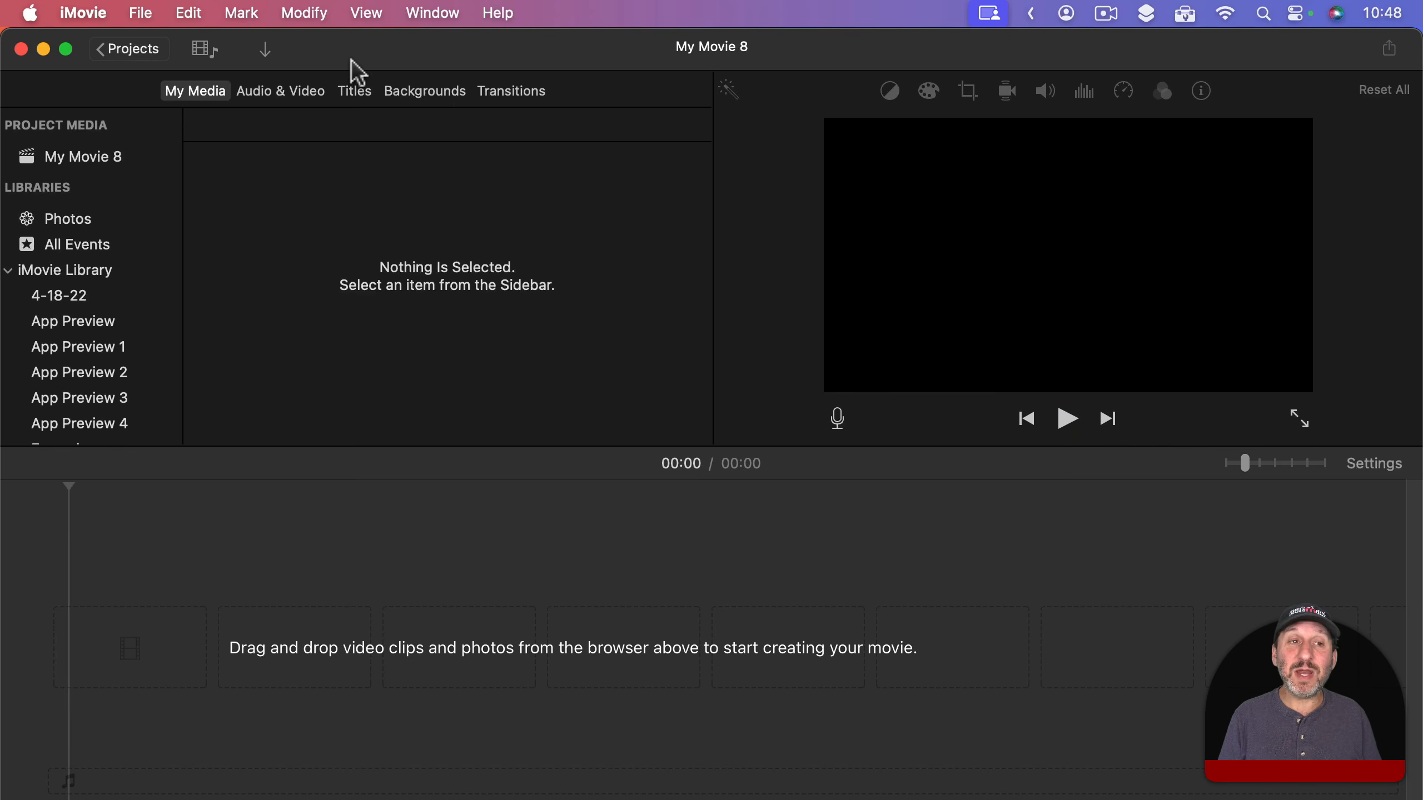
Add Vertical Example.mov from the Finder's Files folder to the timeline of My Movie 8
{"action": "left_click_drag", "start_coordinate": [356, 70], "coordinate": [591, 34]}
{"action": "left_click_drag", "start_coordinate": [72, 169], "coordinate": [390, 640]}
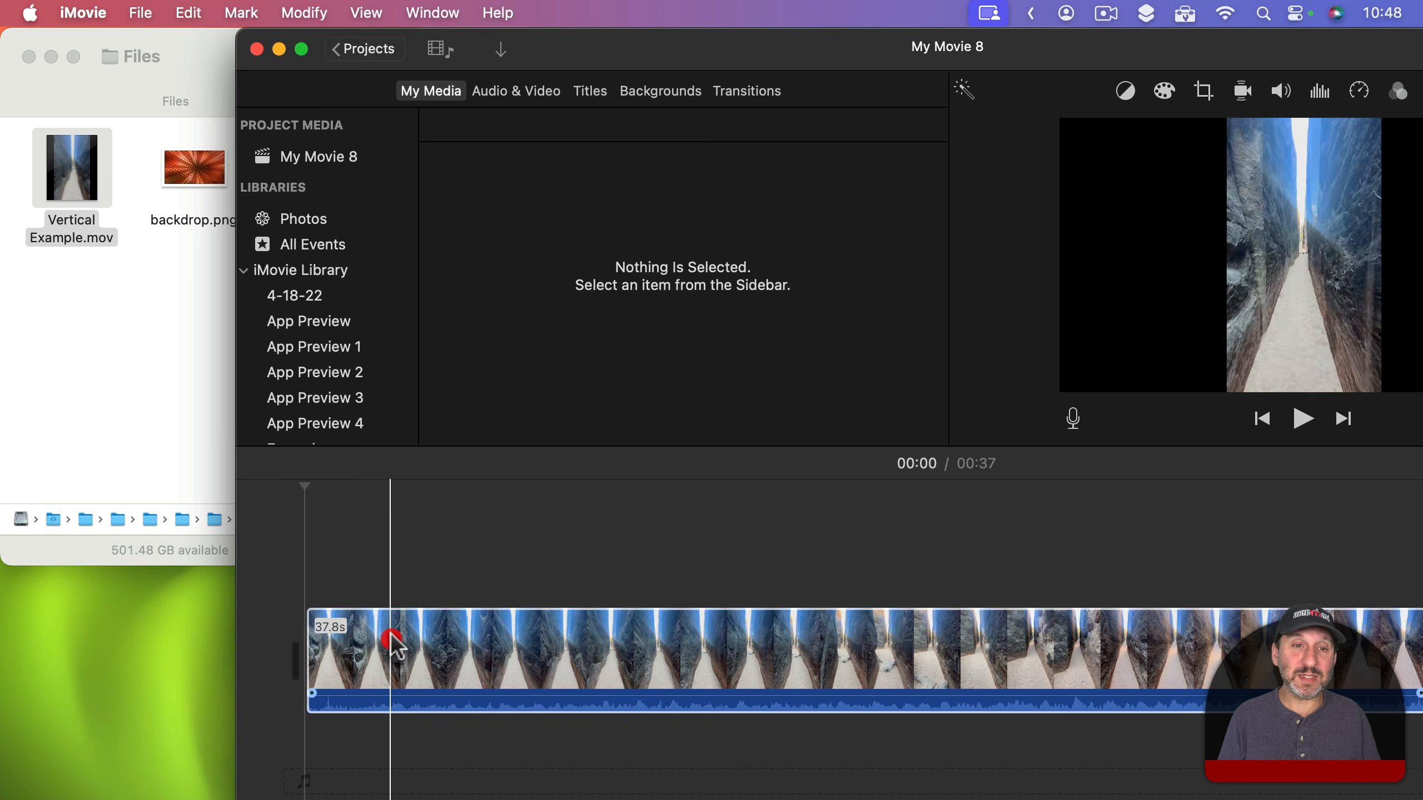
{"action": "left_click_drag", "start_coordinate": [755, 58], "coordinate": [520, 56]}
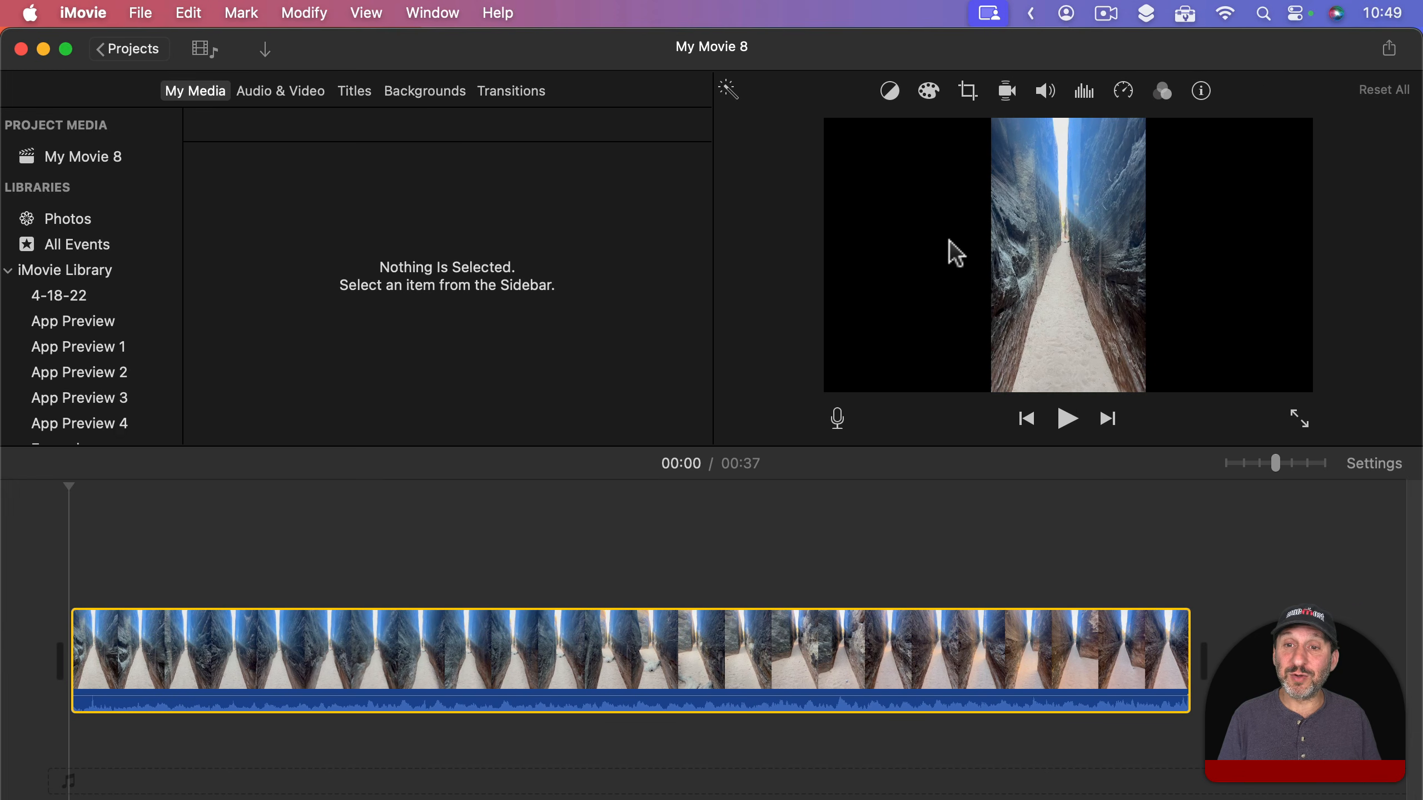
Go to the 5-second mark and try rotating the vertical clip counterclockwise and back clockwise with the crop tool
{"action": "left_click", "coordinate": [241, 650]}
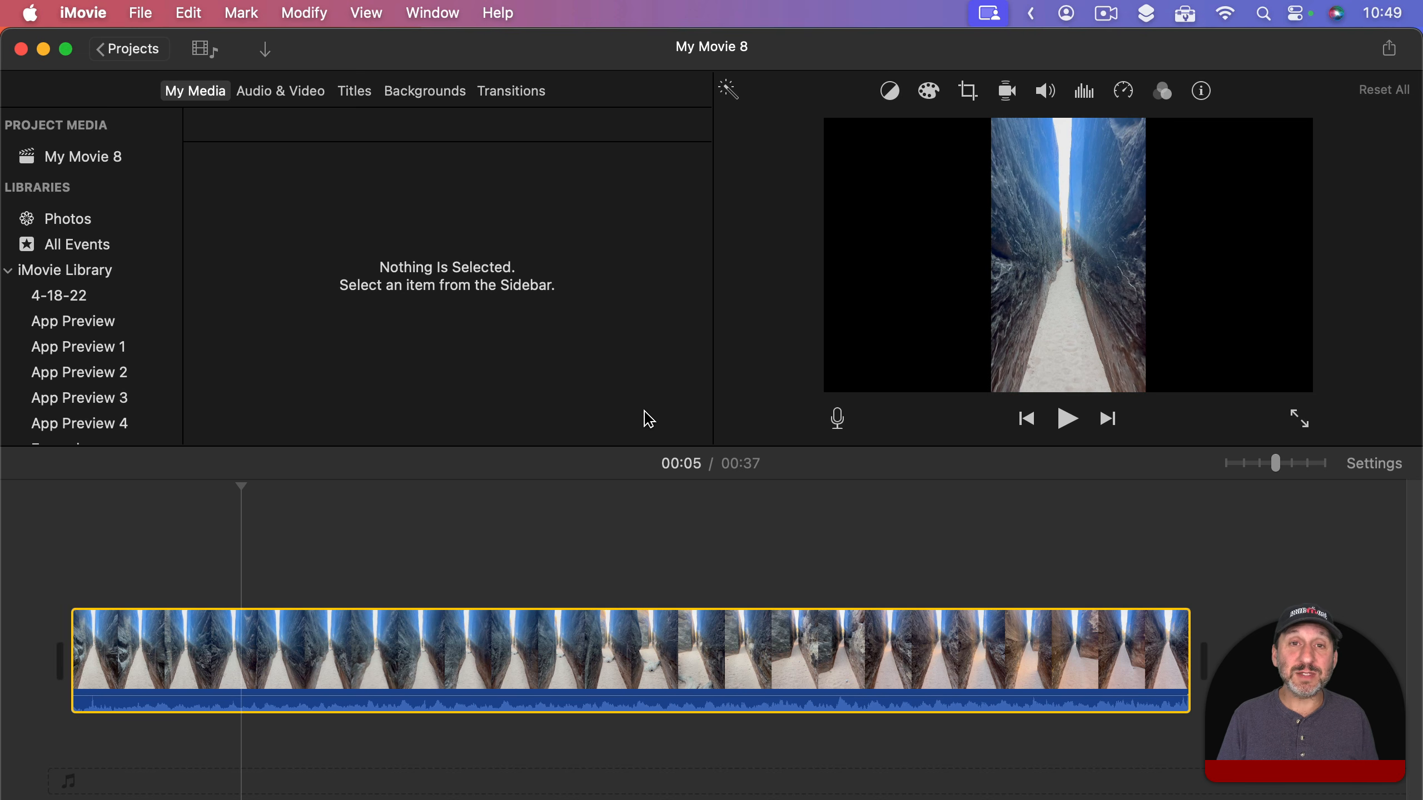
{"action": "left_click", "coordinate": [969, 91]}
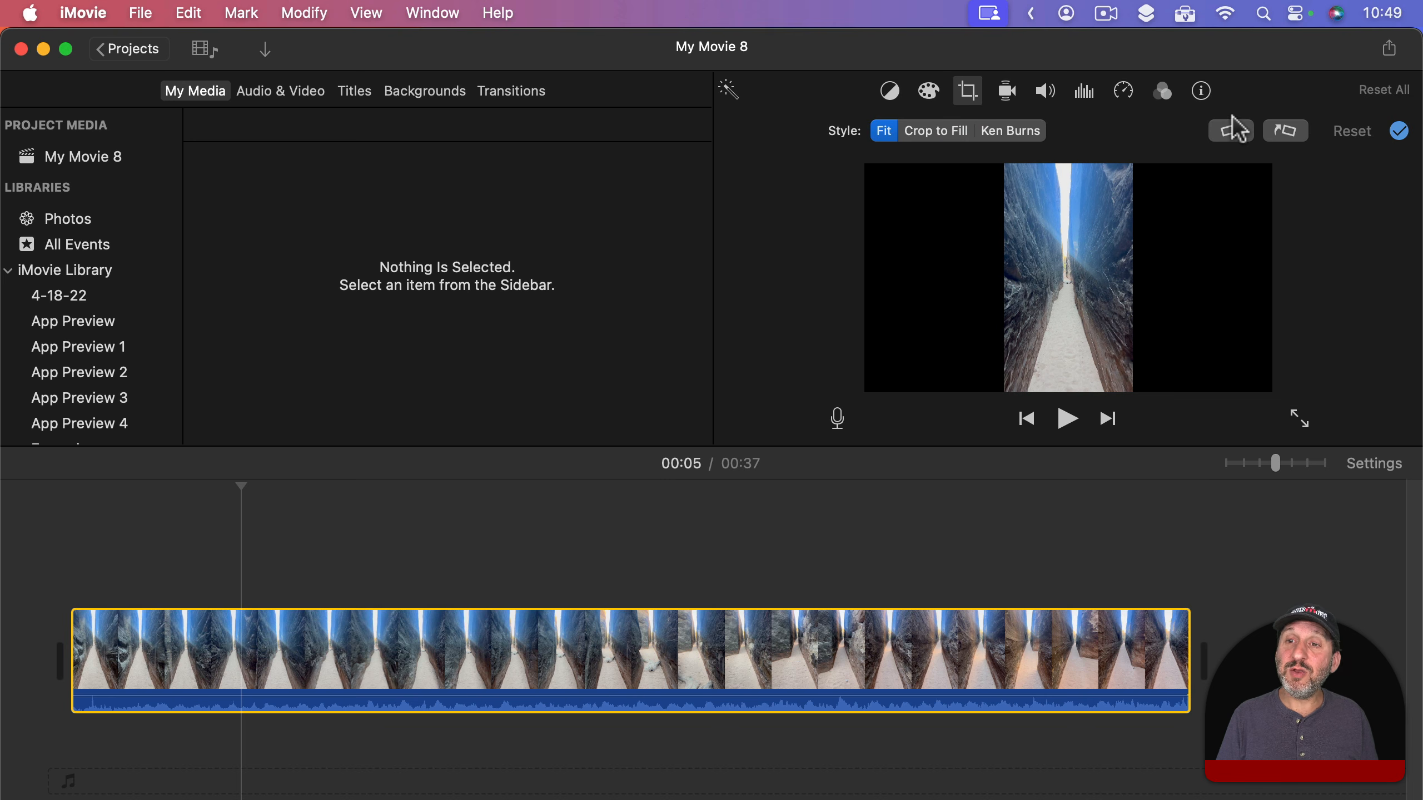
{"action": "left_click", "coordinate": [1234, 132]}
{"action": "left_click", "coordinate": [1287, 133]}
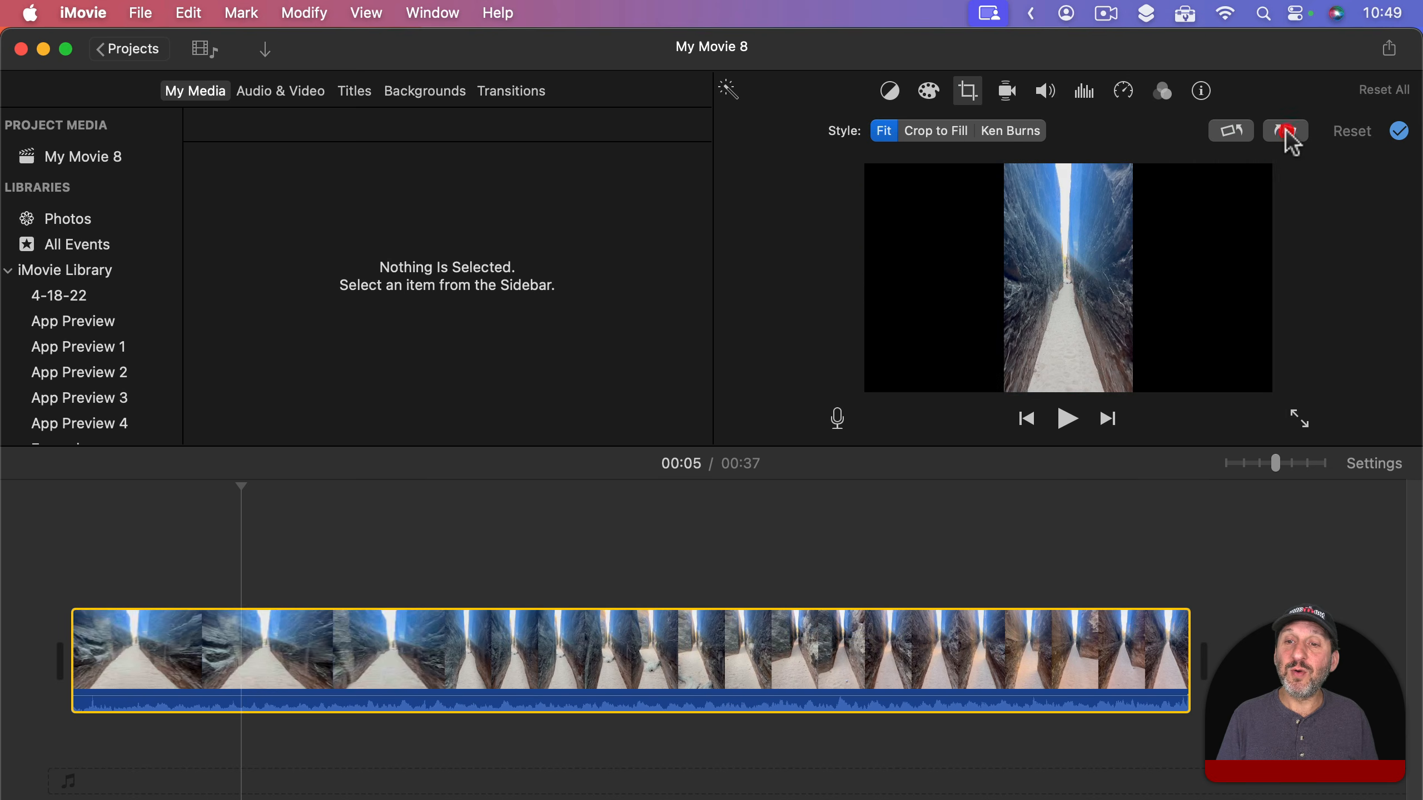
{"action": "left_click", "coordinate": [1287, 132]}
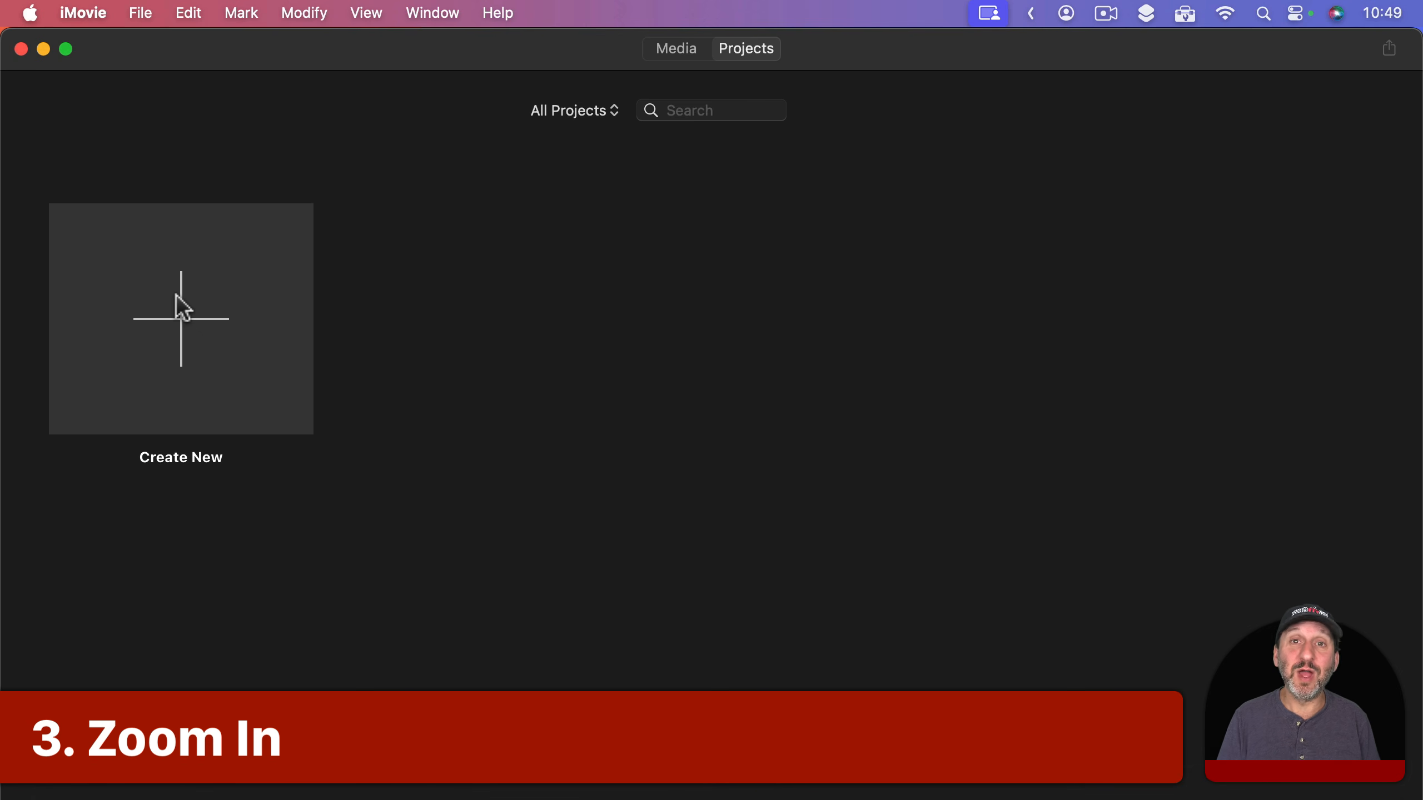
Create a new movie project and add Vertical Example.mov from the Finder's Files folder to its timeline
{"action": "left_click", "coordinate": [176, 294]}
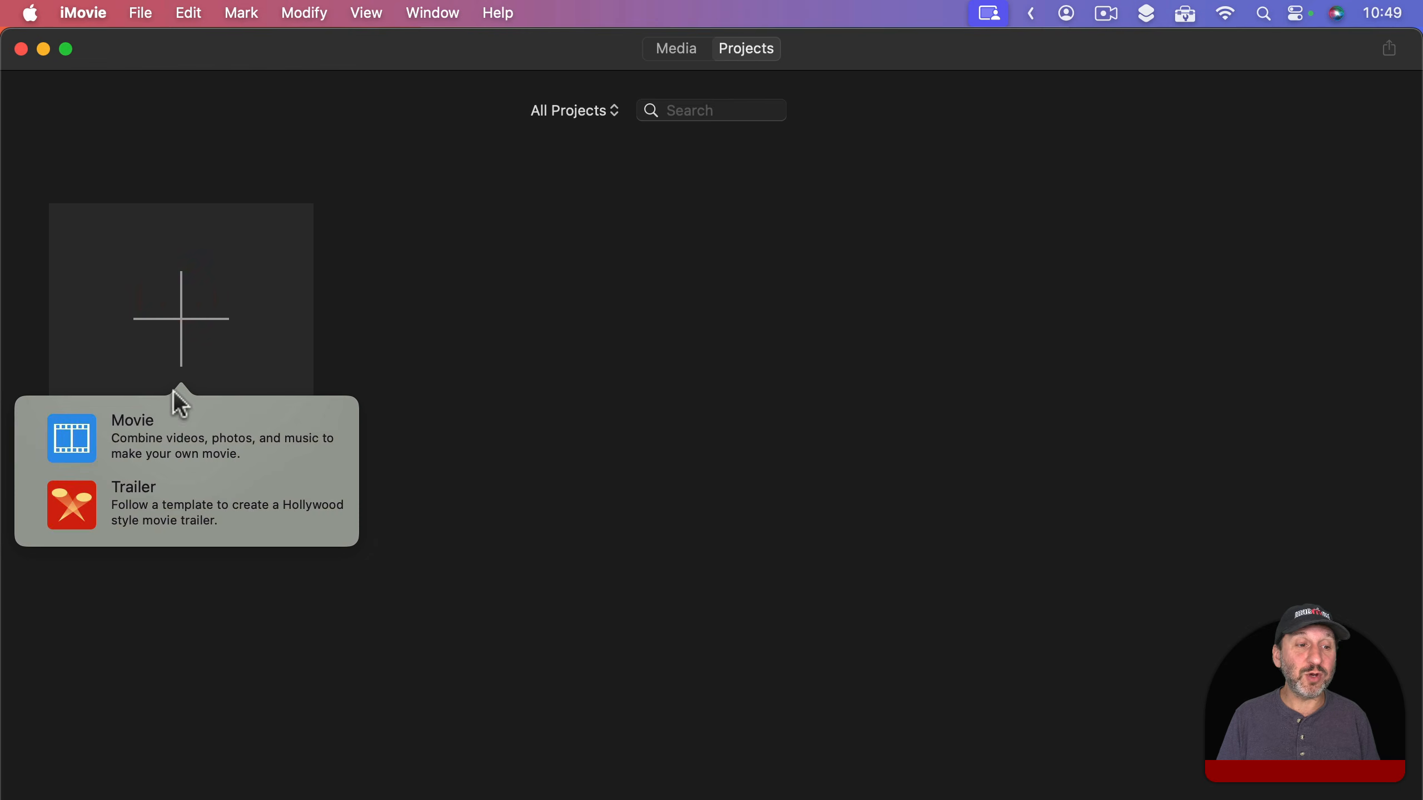
{"action": "left_click", "coordinate": [160, 433]}
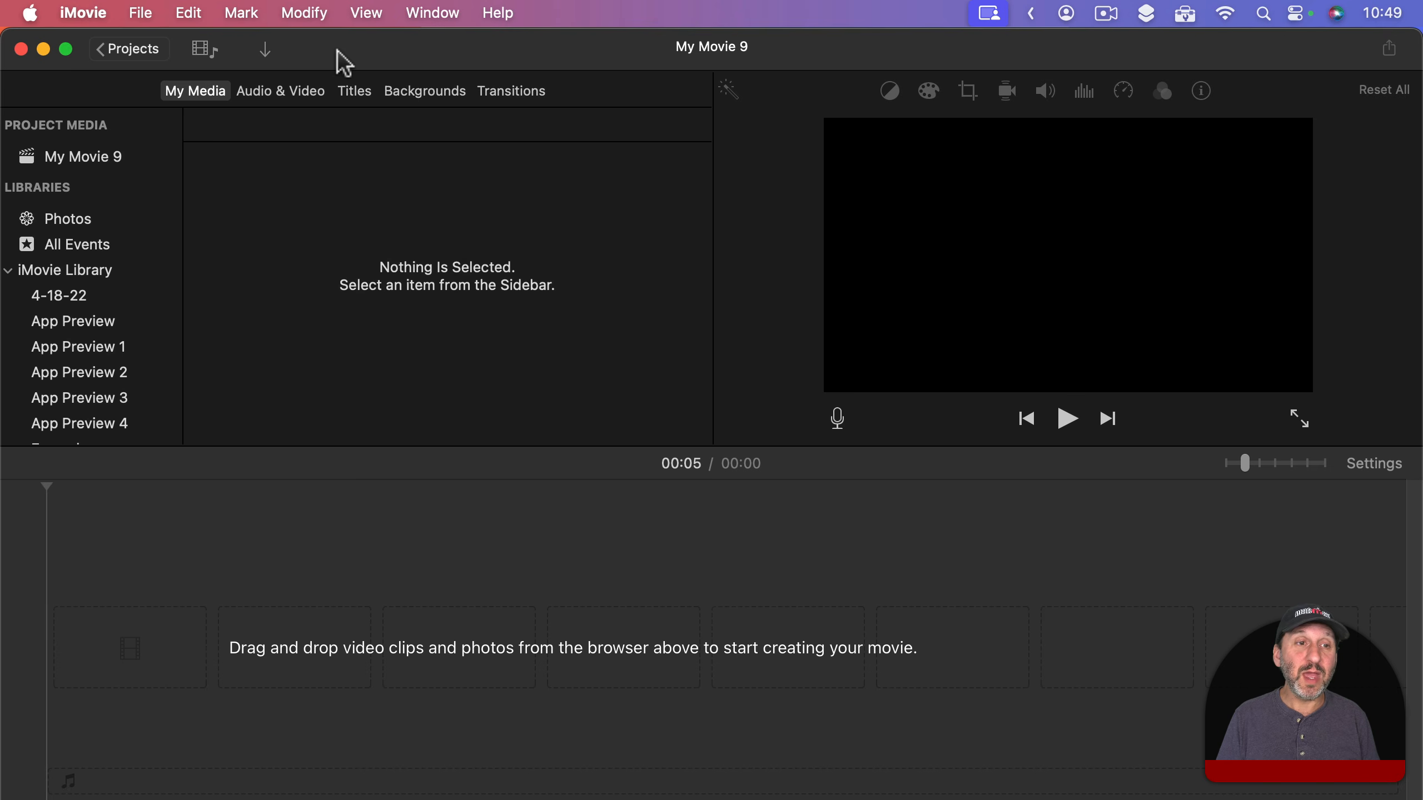
{"action": "left_click_drag", "start_coordinate": [337, 50], "coordinate": [537, 49]}
{"action": "left_click_drag", "start_coordinate": [75, 174], "coordinate": [331, 575]}
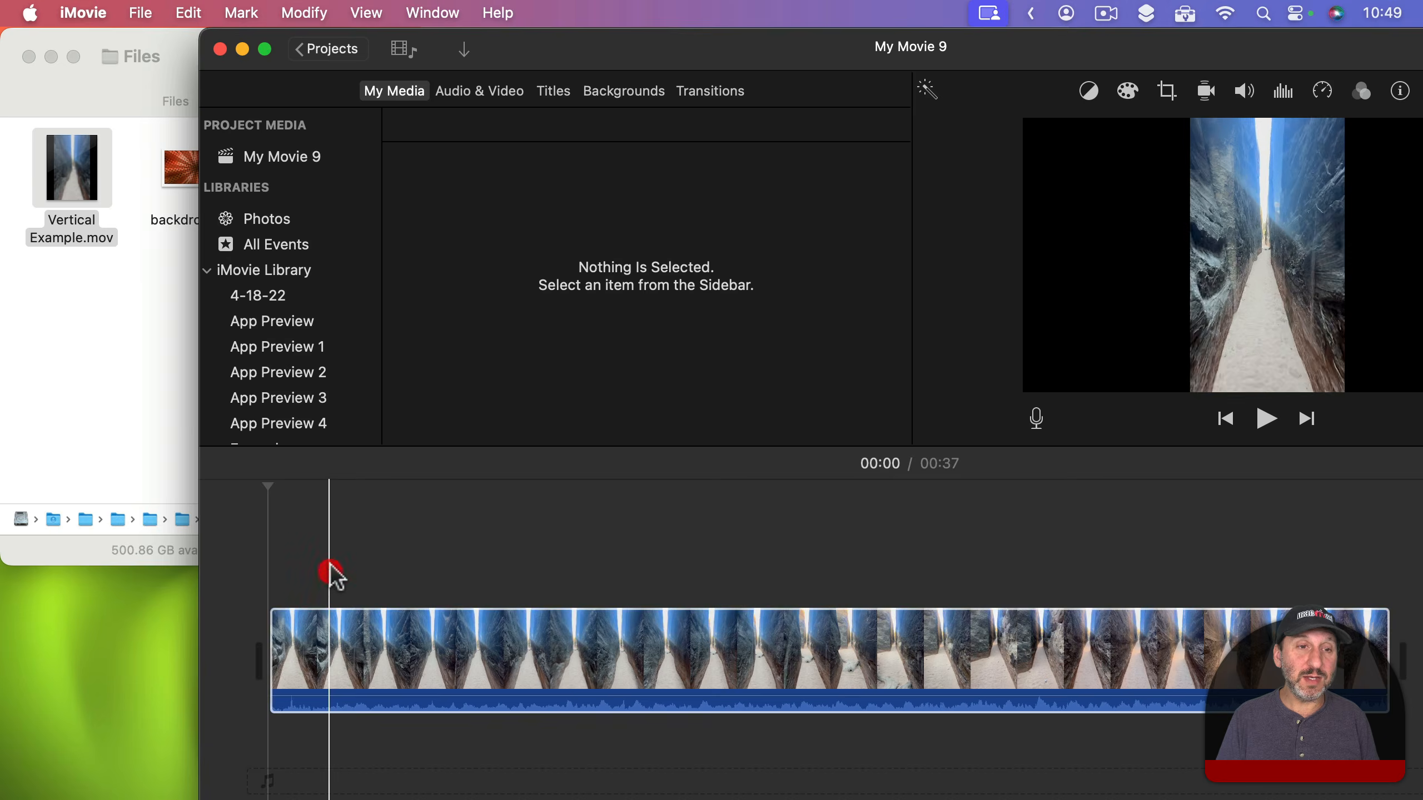
{"action": "left_click_drag", "start_coordinate": [657, 60], "coordinate": [455, 61]}
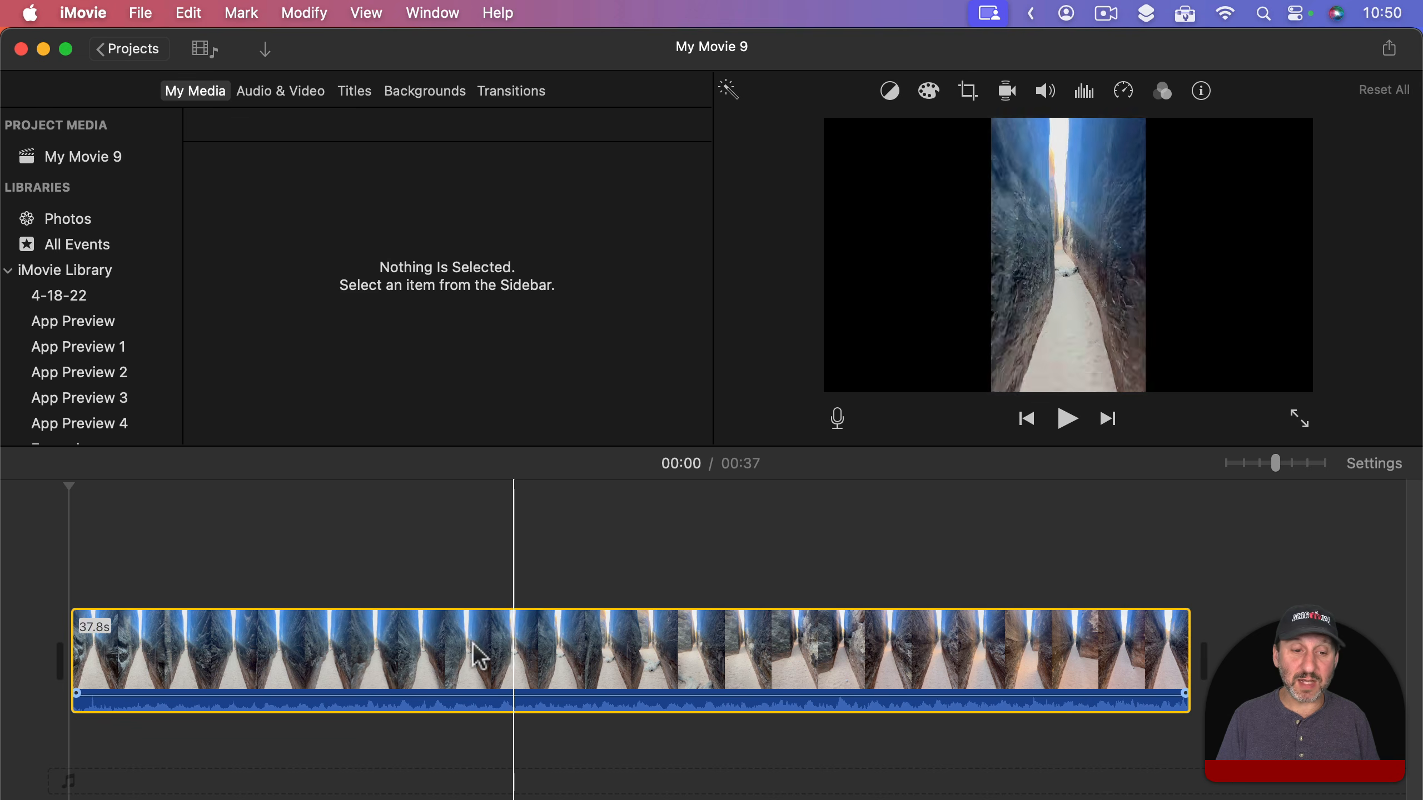
Crop the vertical clip with Crop to Fill, moving the frame slightly below its default position, and apply it
{"action": "left_click", "coordinate": [967, 92]}
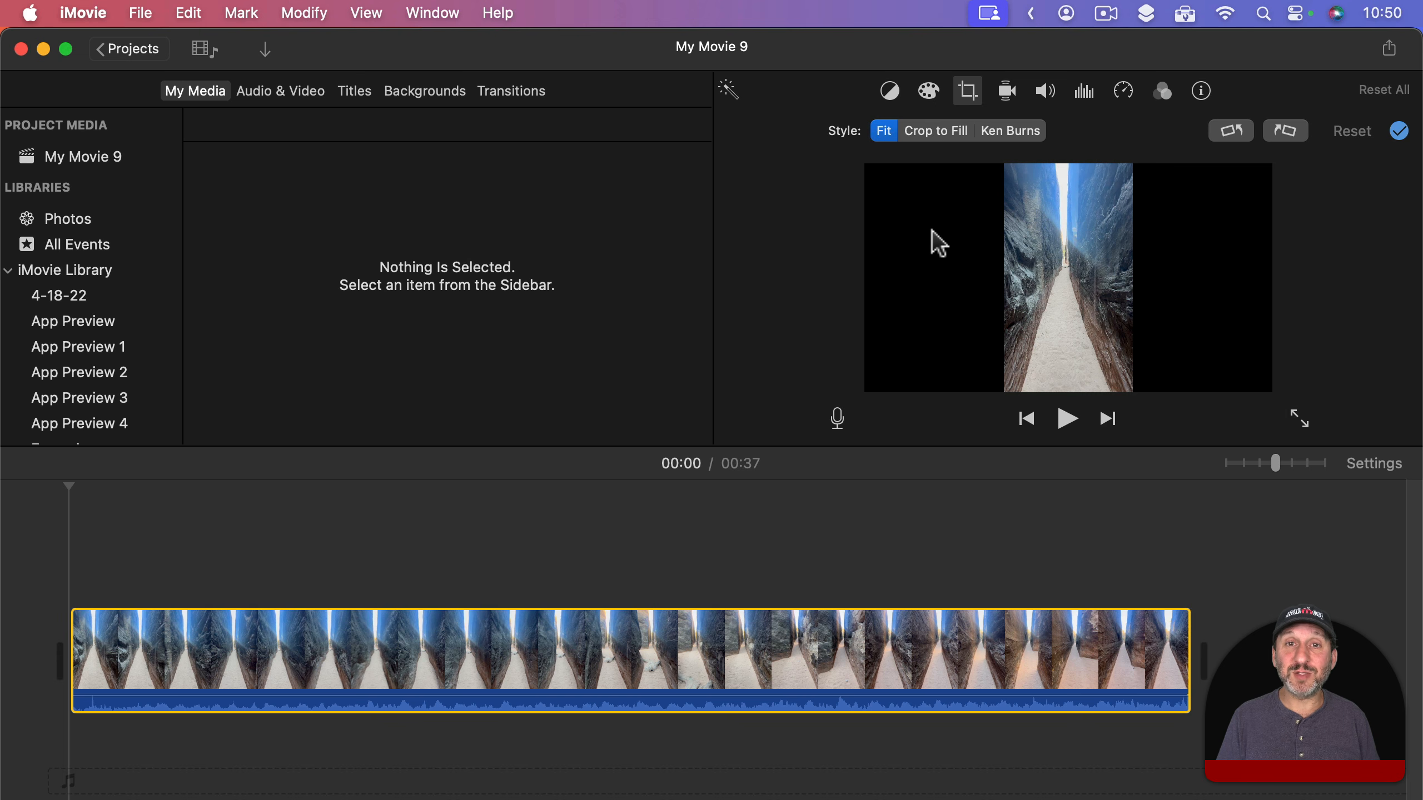
{"action": "left_click", "coordinate": [936, 131]}
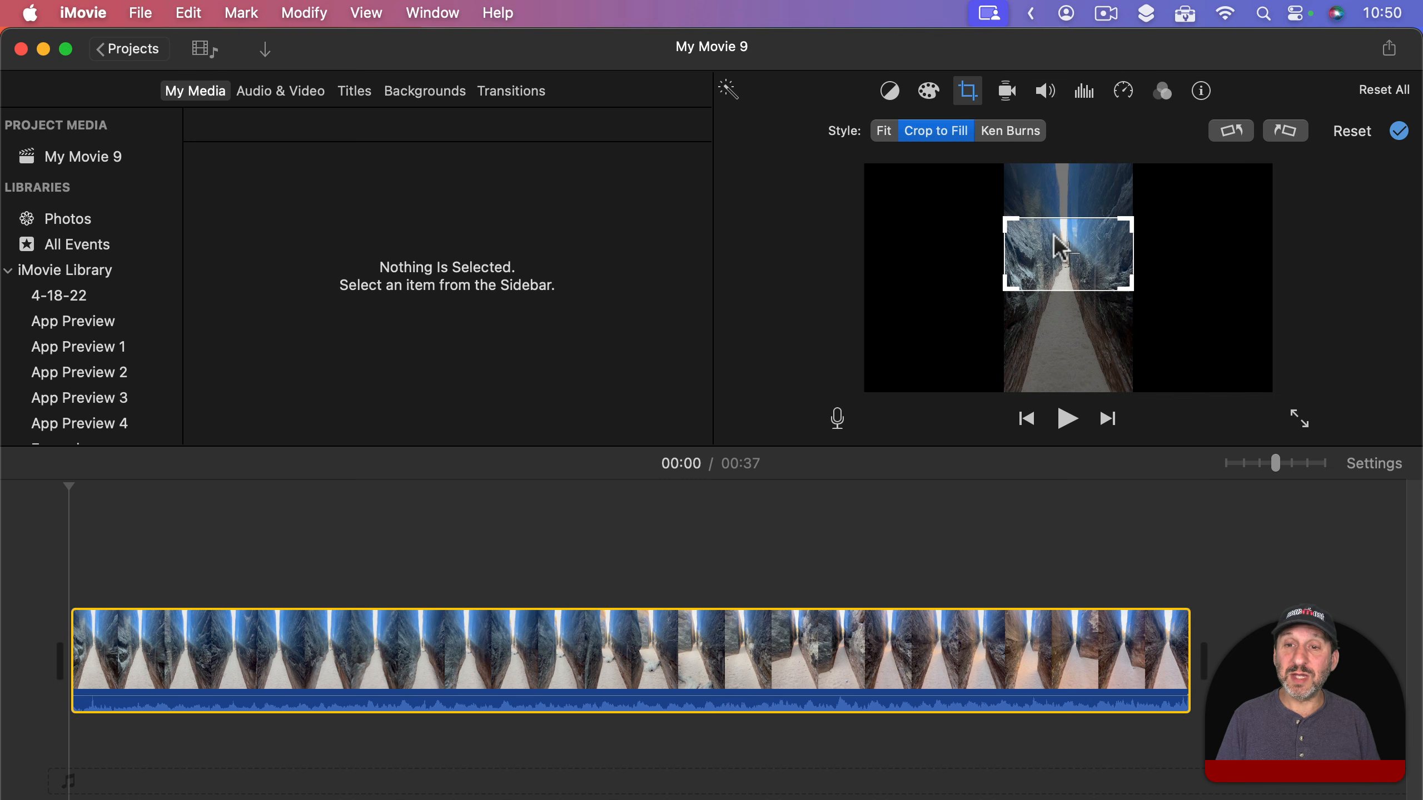
{"action": "left_click_drag", "start_coordinate": [1053, 238], "coordinate": [1053, 267]}
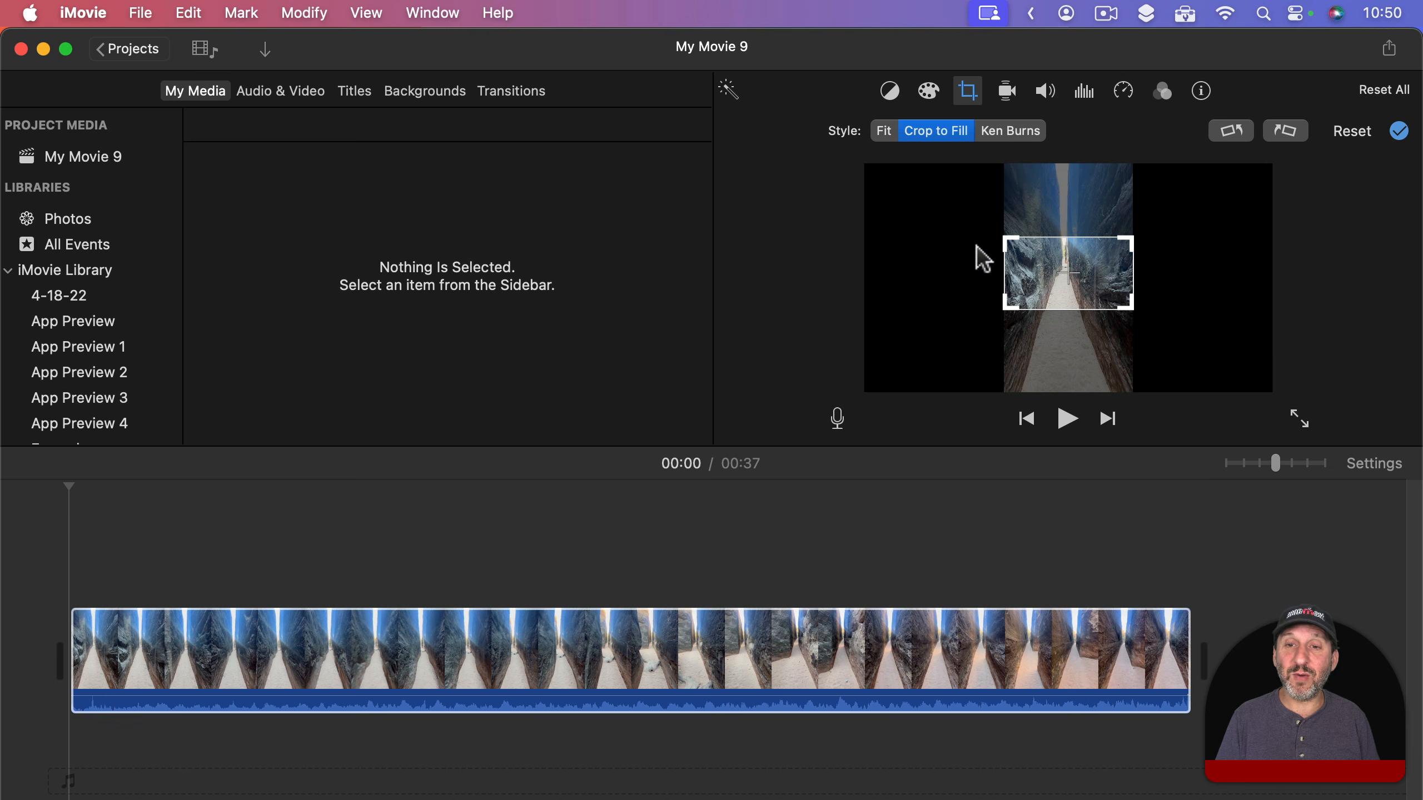
{"action": "mouse_move", "coordinate": [1067, 274]}
{"action": "left_mouse_down"}
{"action": "mouse_move", "coordinate": [1016, 270]}
{"action": "mouse_move", "coordinate": [1137, 264]}
{"action": "mouse_move", "coordinate": [1069, 262]}
{"action": "left_mouse_up"}
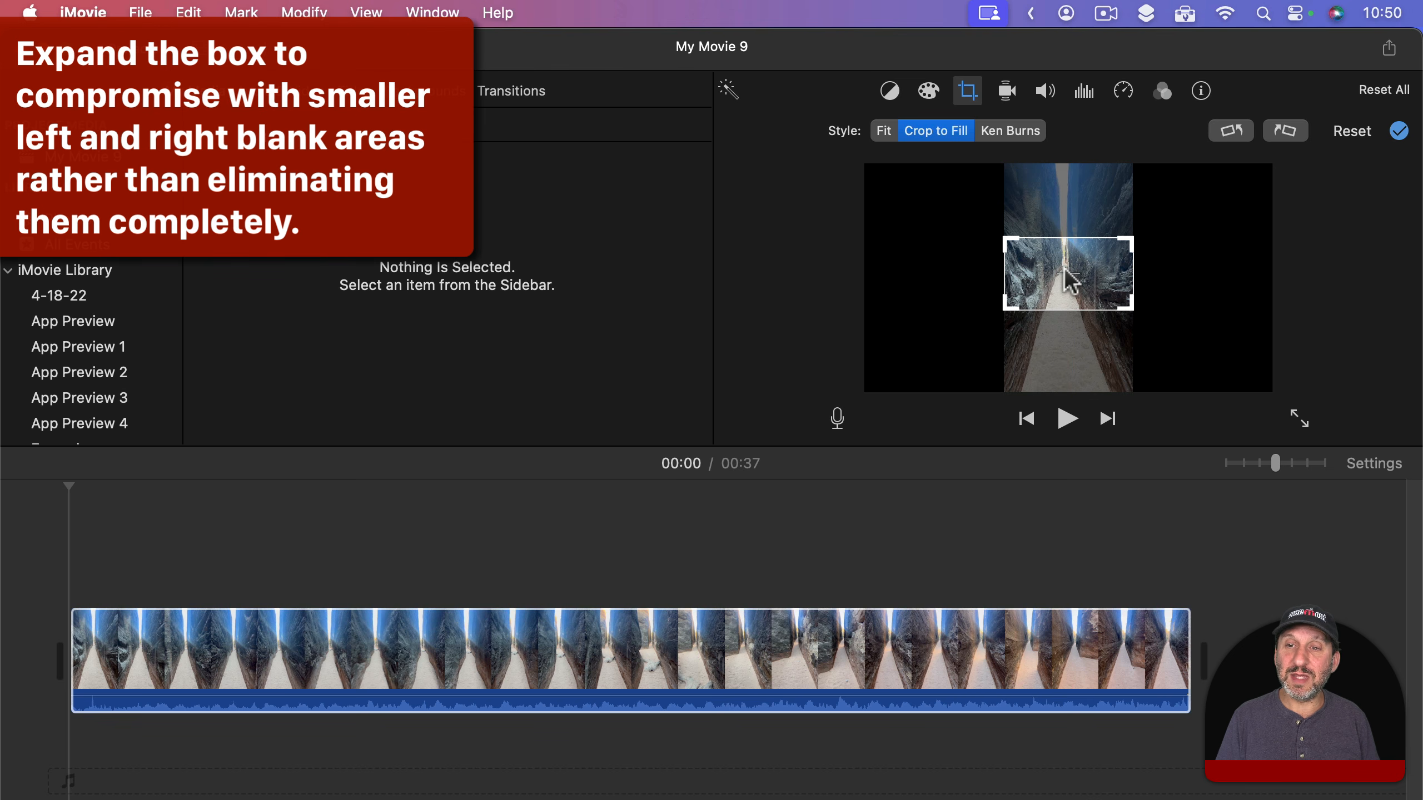
{"action": "left_click", "coordinate": [1399, 130]}
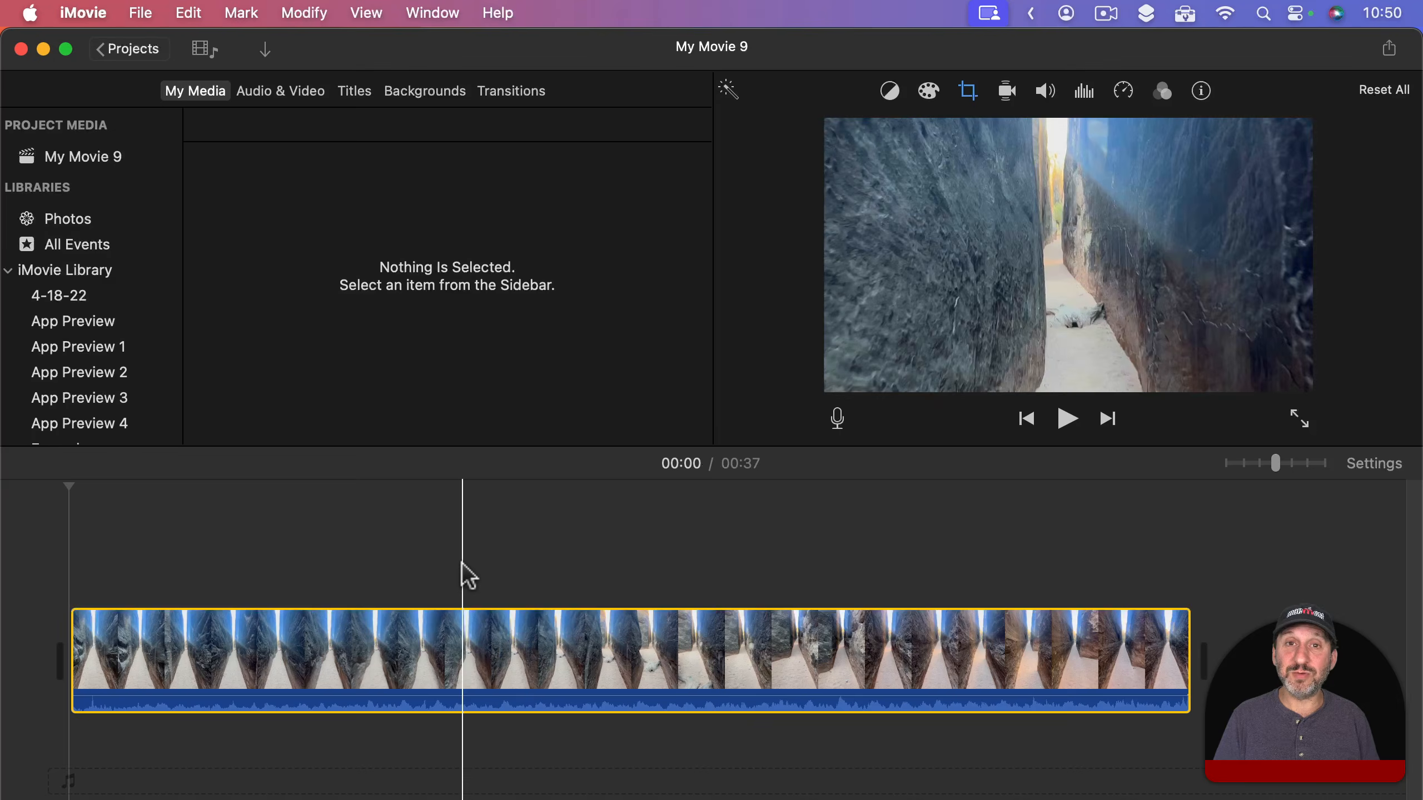
Apply the Ken Burns crop style to the clip, placing the start frame above center and the end frame below it
{"action": "left_click", "coordinate": [968, 91]}
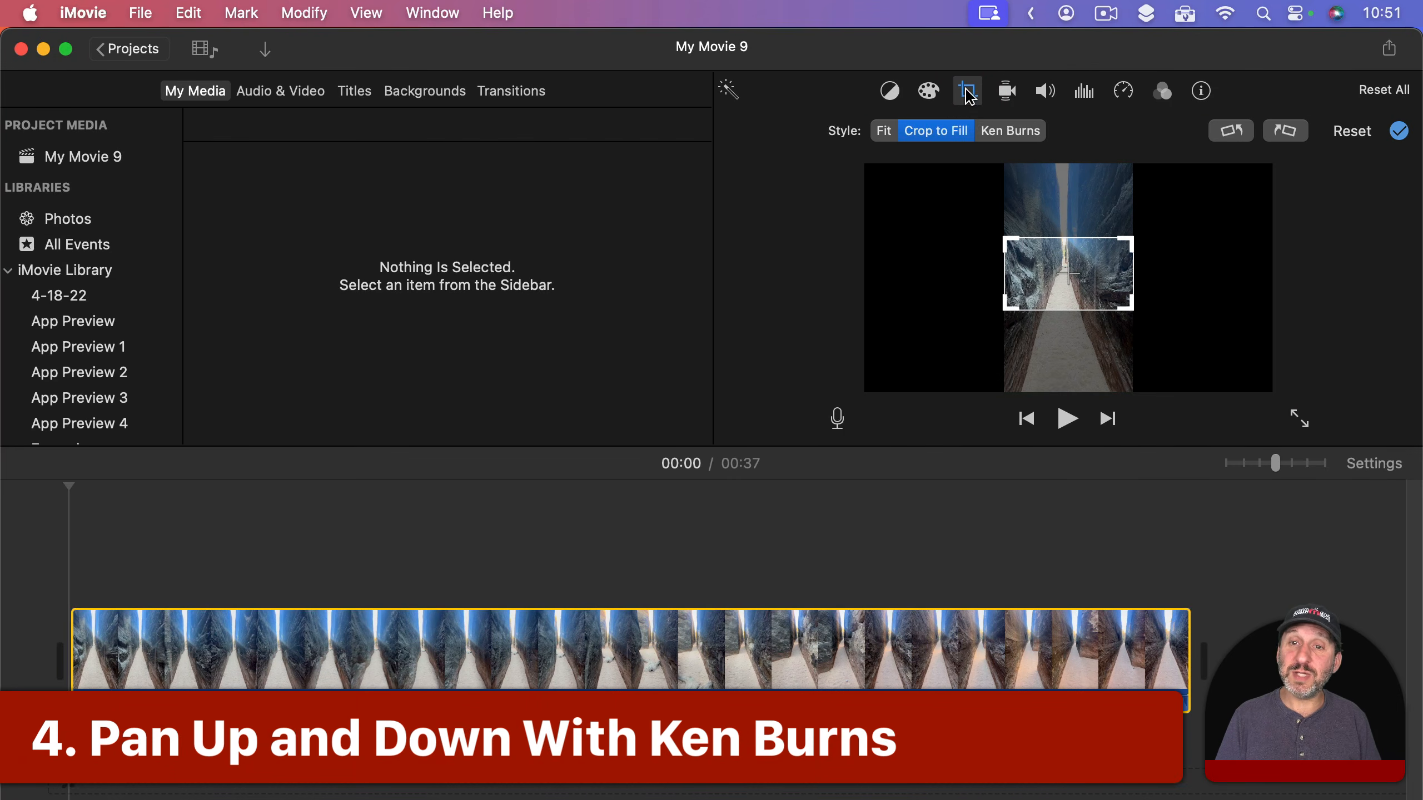
{"action": "left_click", "coordinate": [1010, 135]}
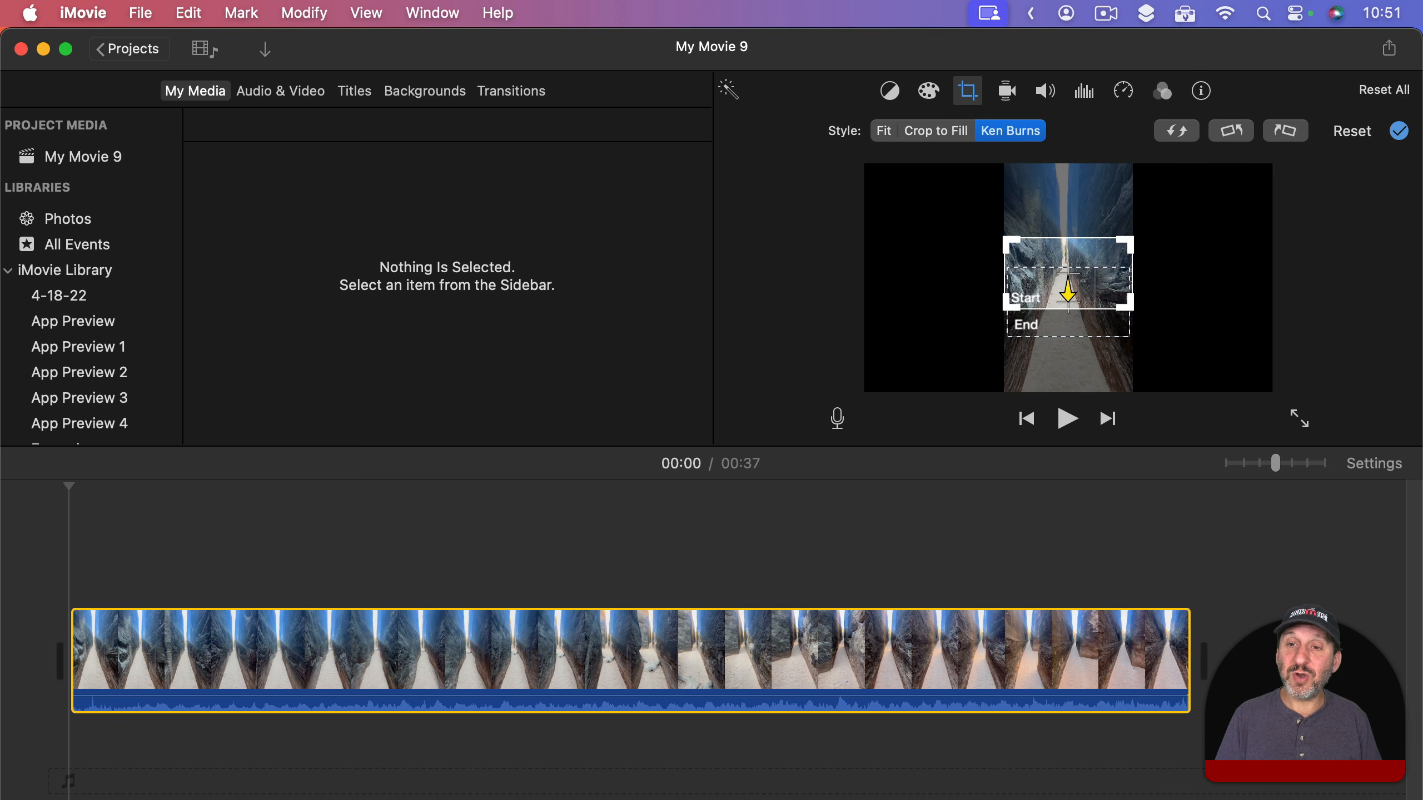
{"action": "left_click_drag", "start_coordinate": [1042, 247], "coordinate": [1042, 206]}
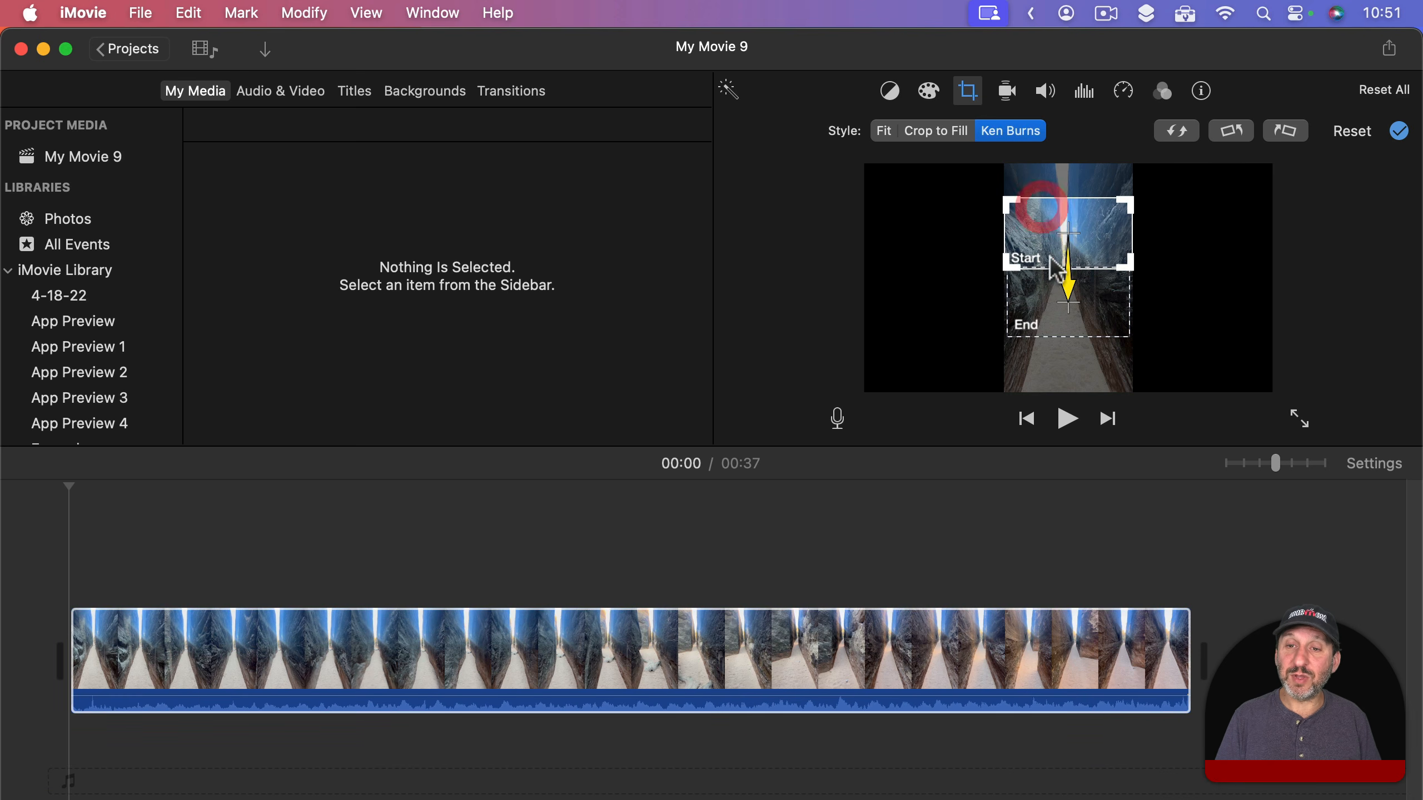
{"action": "left_click", "coordinate": [1041, 296]}
{"action": "left_click_drag", "start_coordinate": [1045, 307], "coordinate": [1042, 322]}
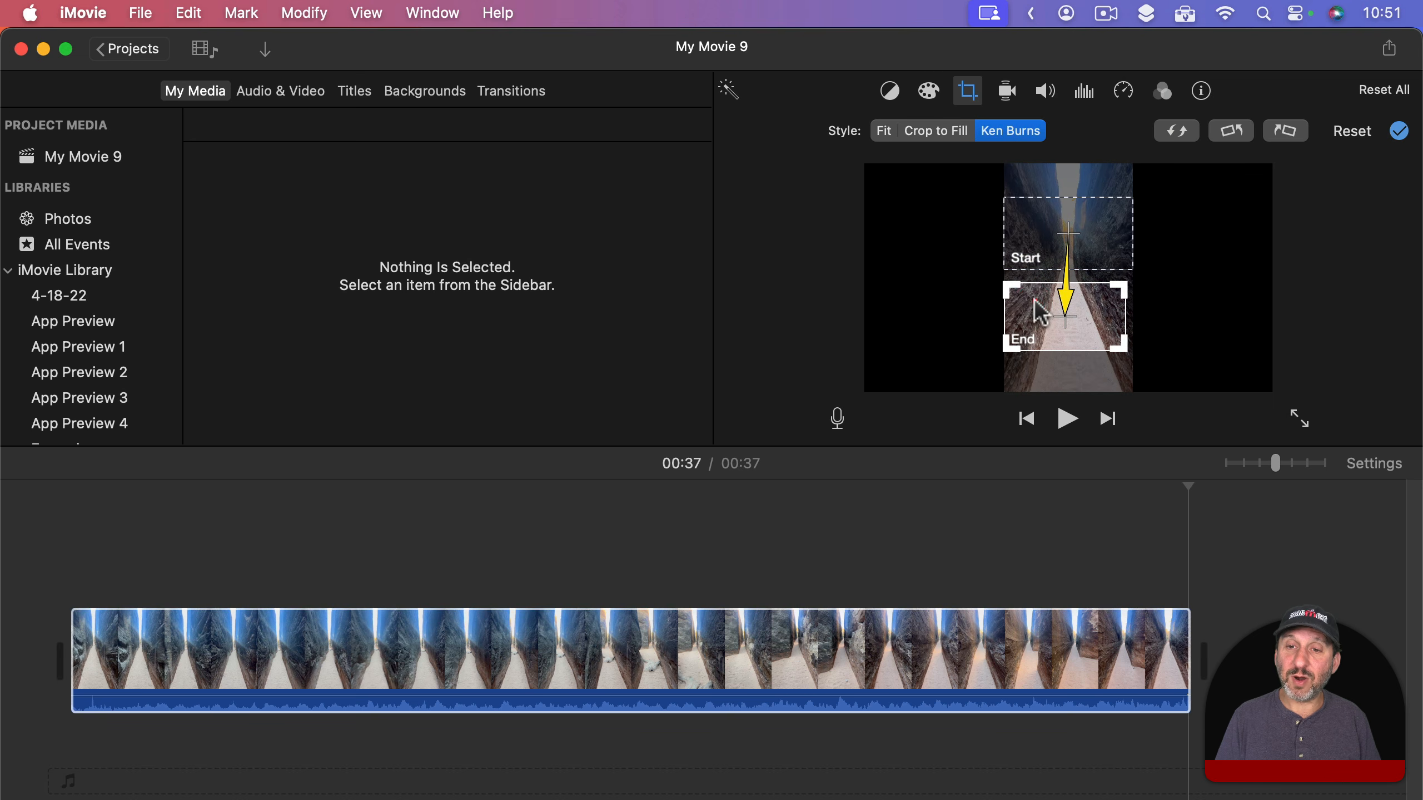
{"action": "left_click_drag", "start_coordinate": [1118, 344], "coordinate": [1087, 327]}
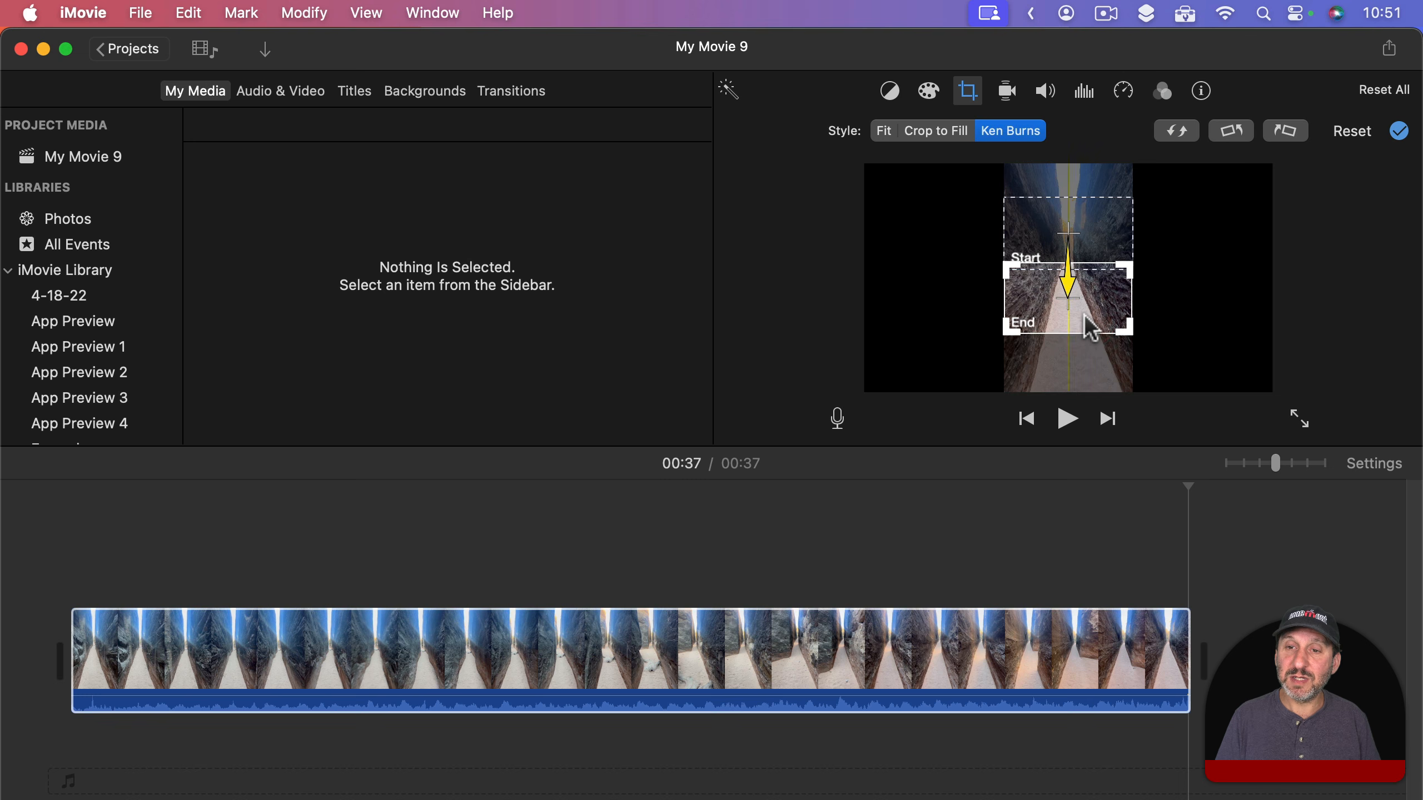
{"action": "left_click_drag", "start_coordinate": [1081, 231], "coordinate": [1084, 247]}
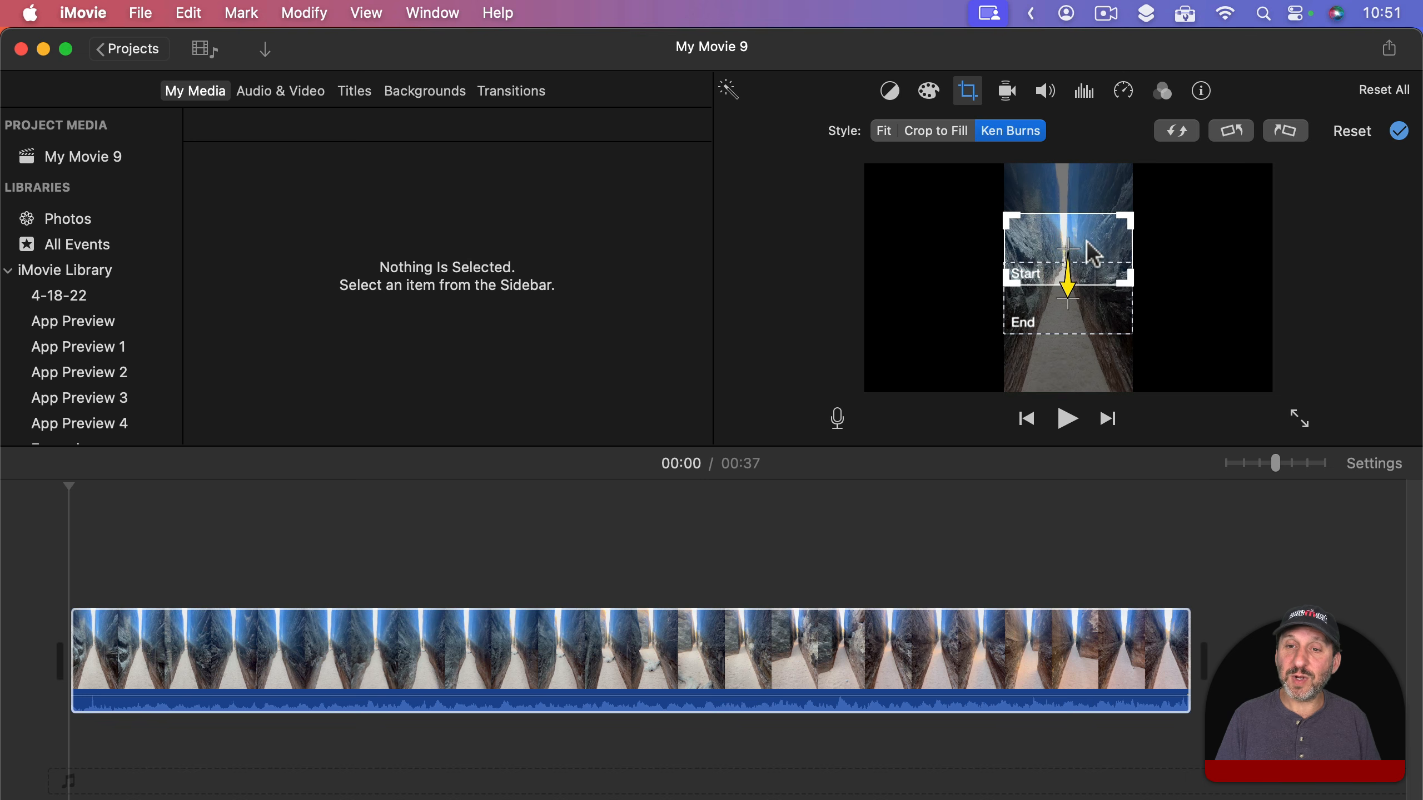
{"action": "left_click", "coordinate": [1094, 309]}
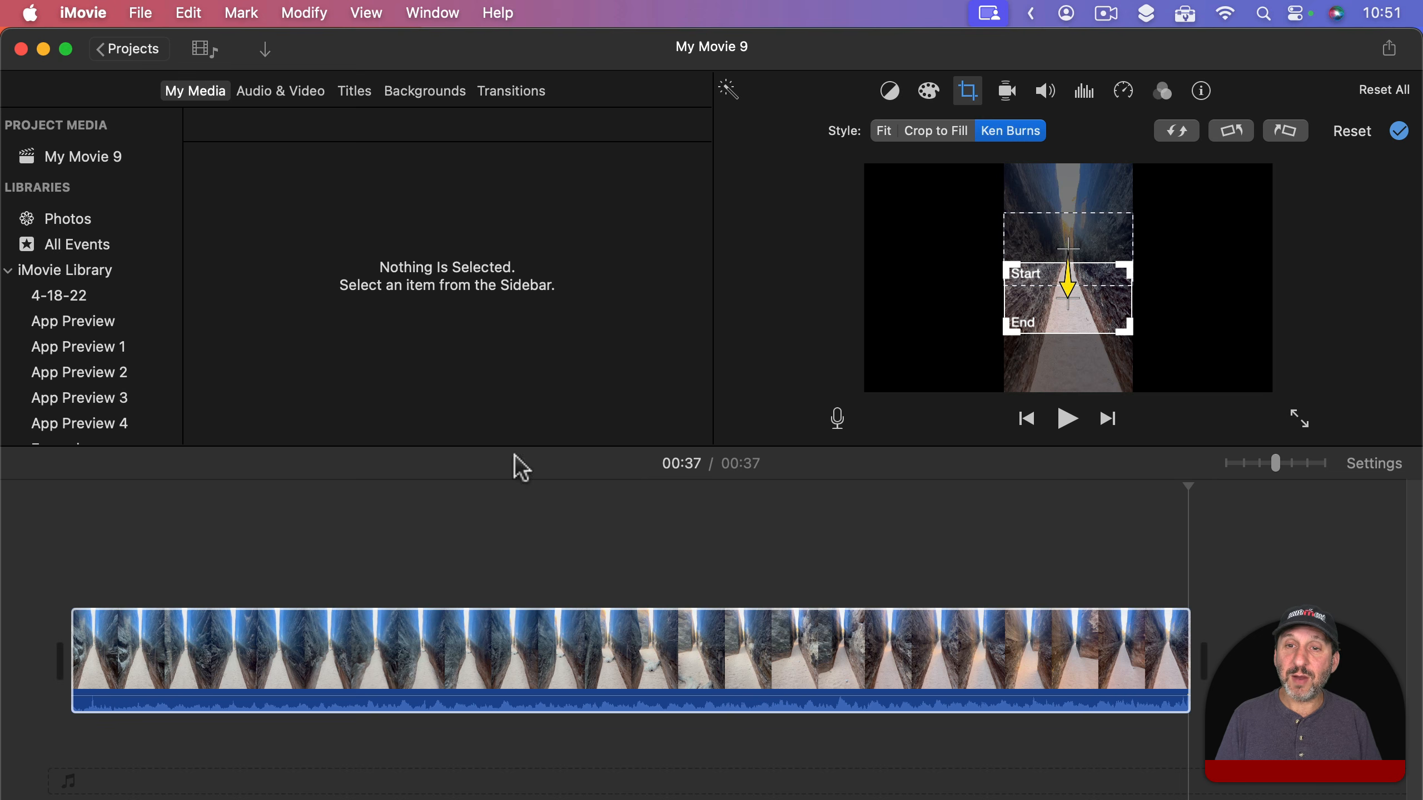
Close the crop adjustment and split the vertical clip at about the 18-second mark
{"action": "left_click", "coordinate": [131, 551]}
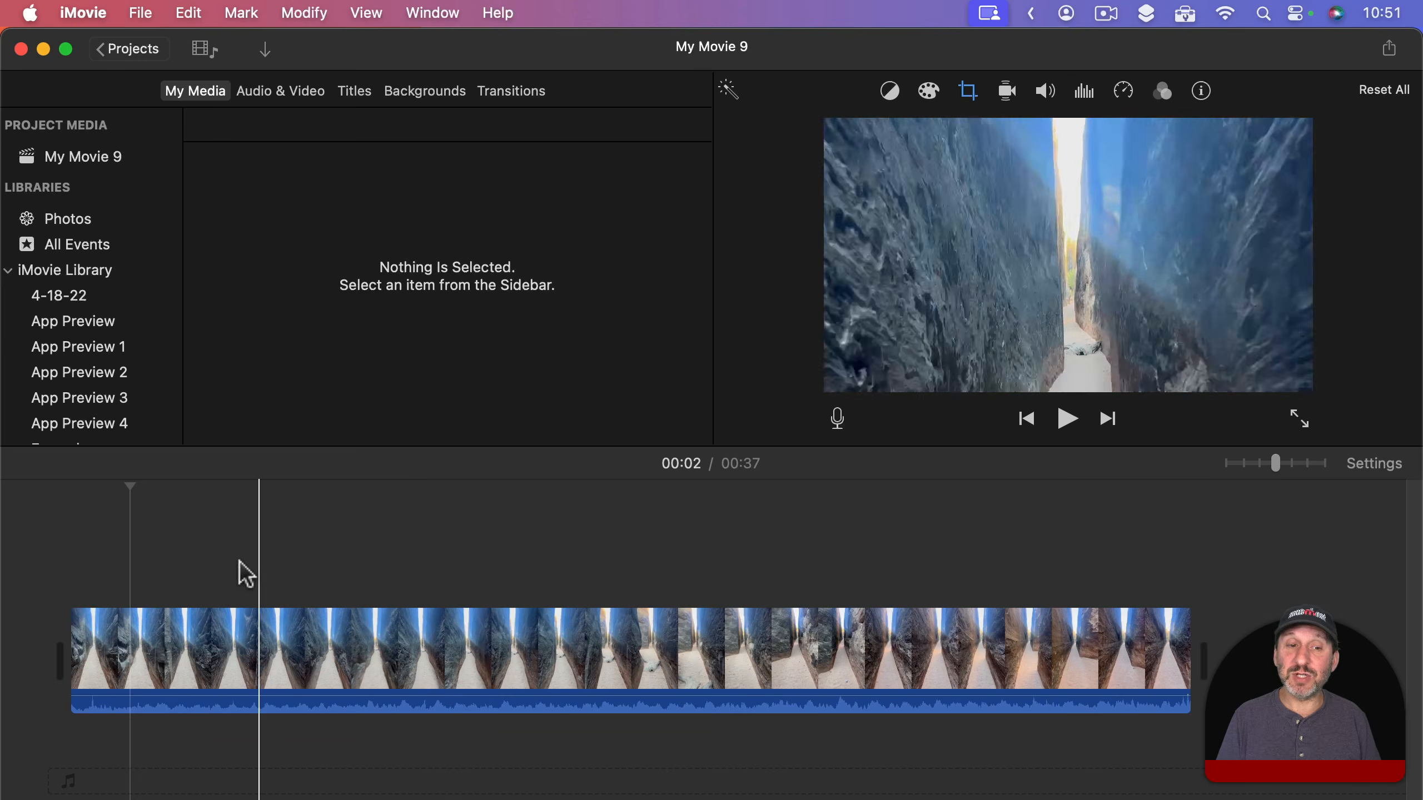
{"action": "left_click", "coordinate": [572, 637]}
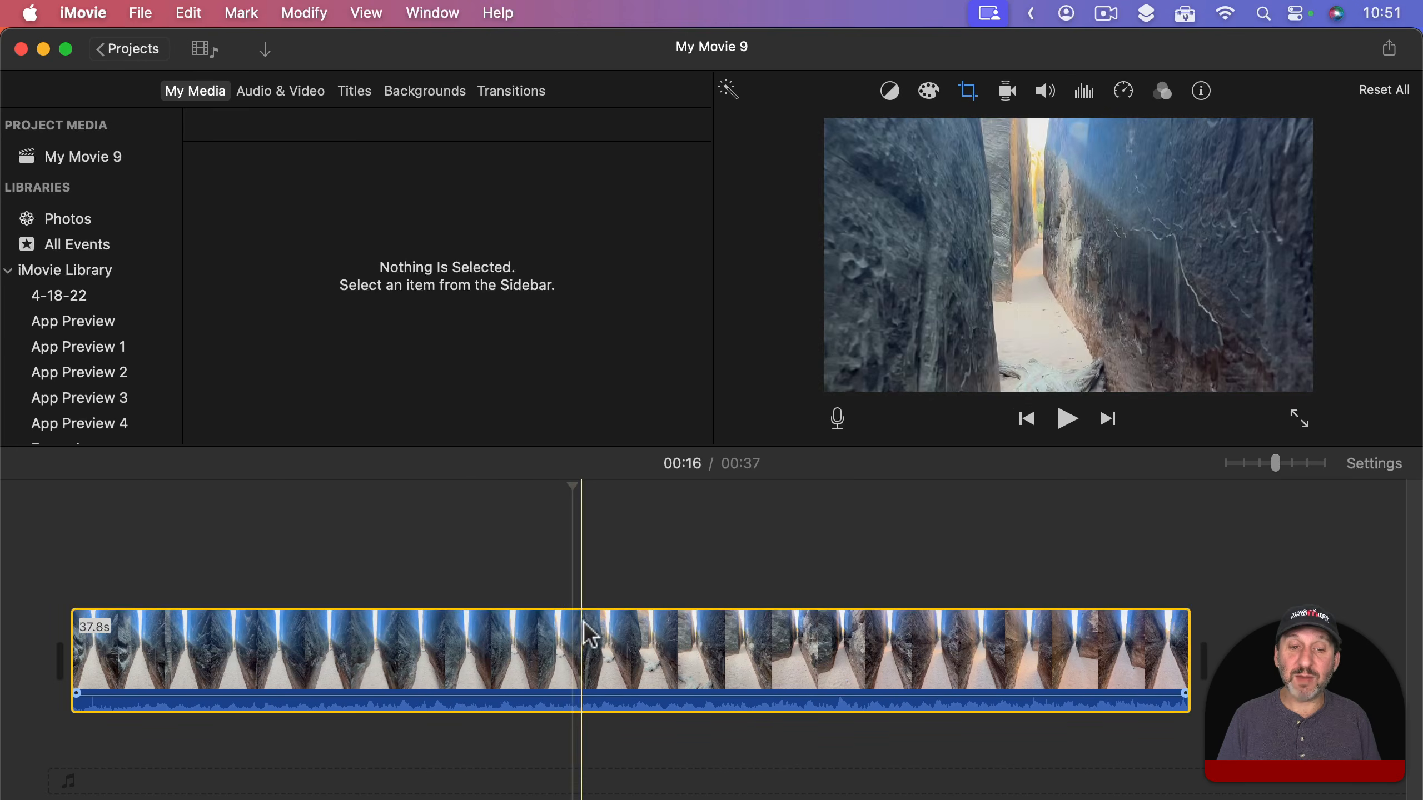
{"action": "left_click", "coordinate": [618, 637]}
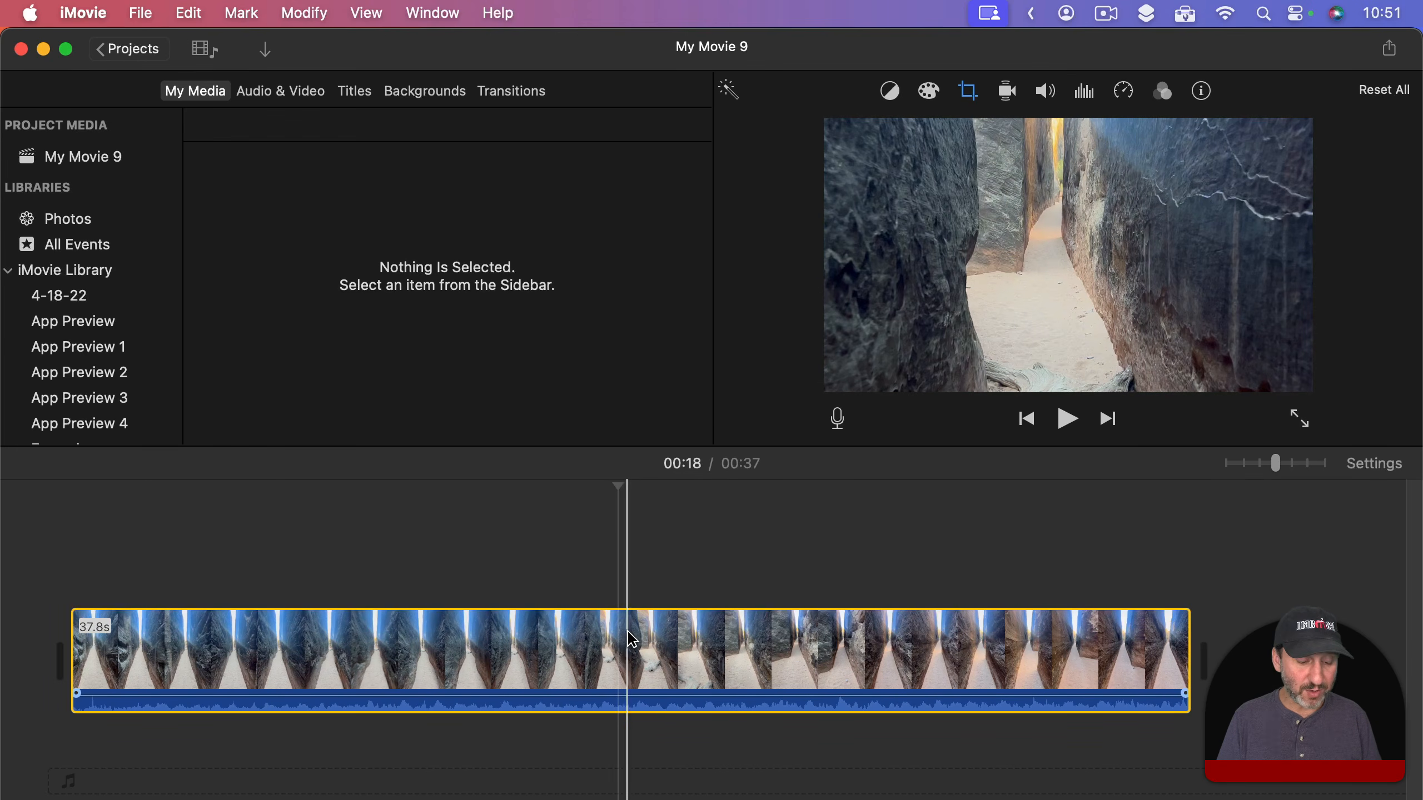
{"action": "key", "text": "super+b"}
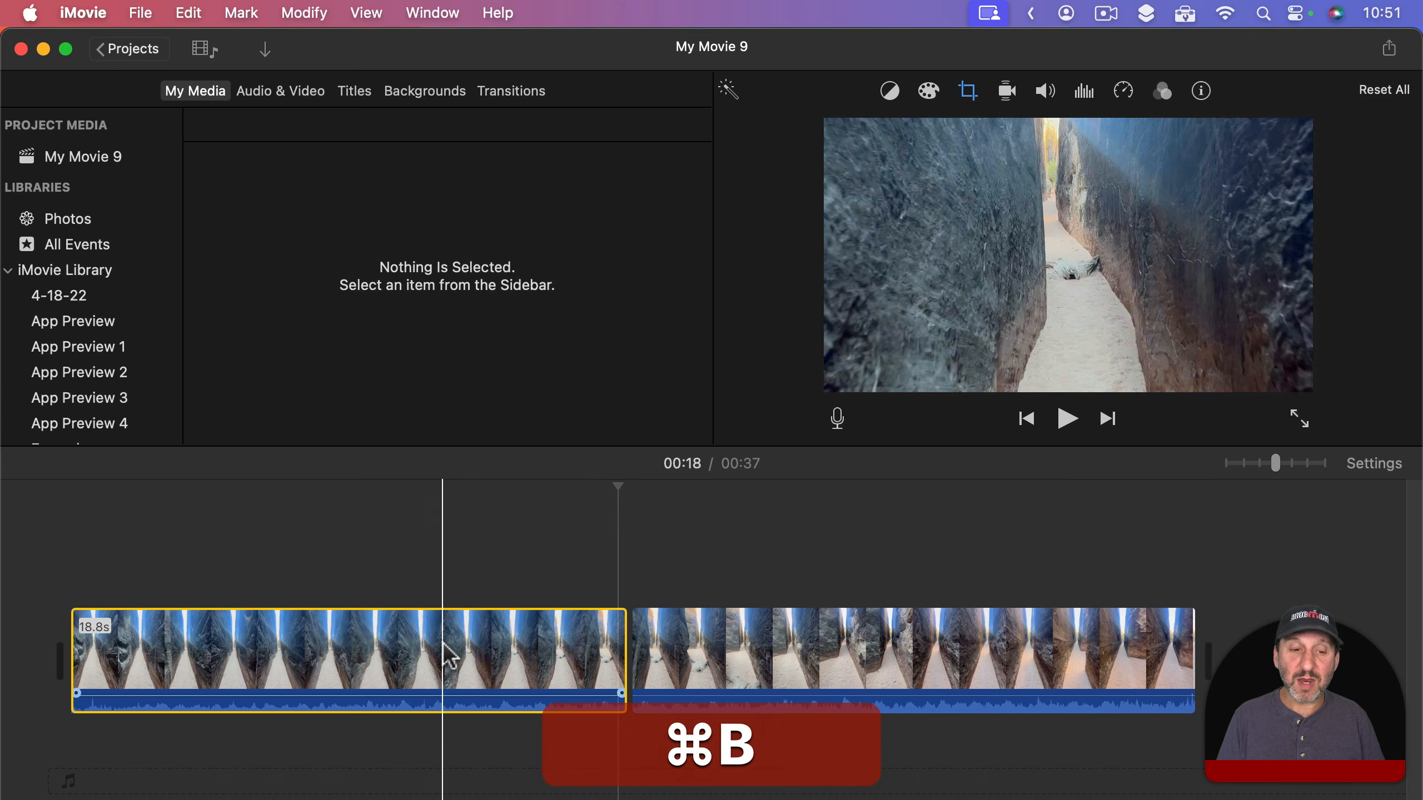
Reverse the second clip's Ken Burns pan so it starts at the lower frame and ends at the frame above it
{"action": "left_click", "coordinate": [533, 653]}
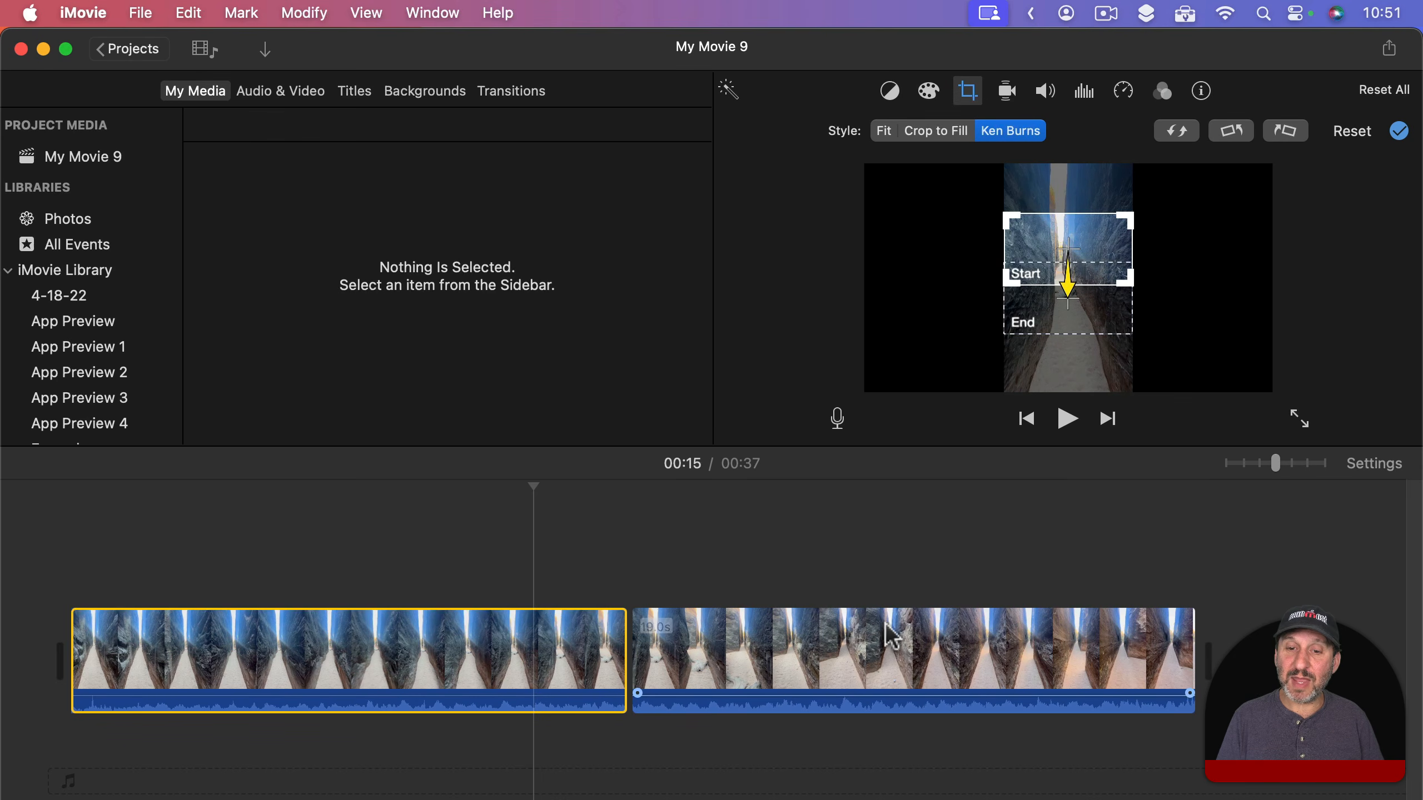
{"action": "left_click", "coordinate": [880, 645]}
{"action": "left_click", "coordinate": [442, 651]}
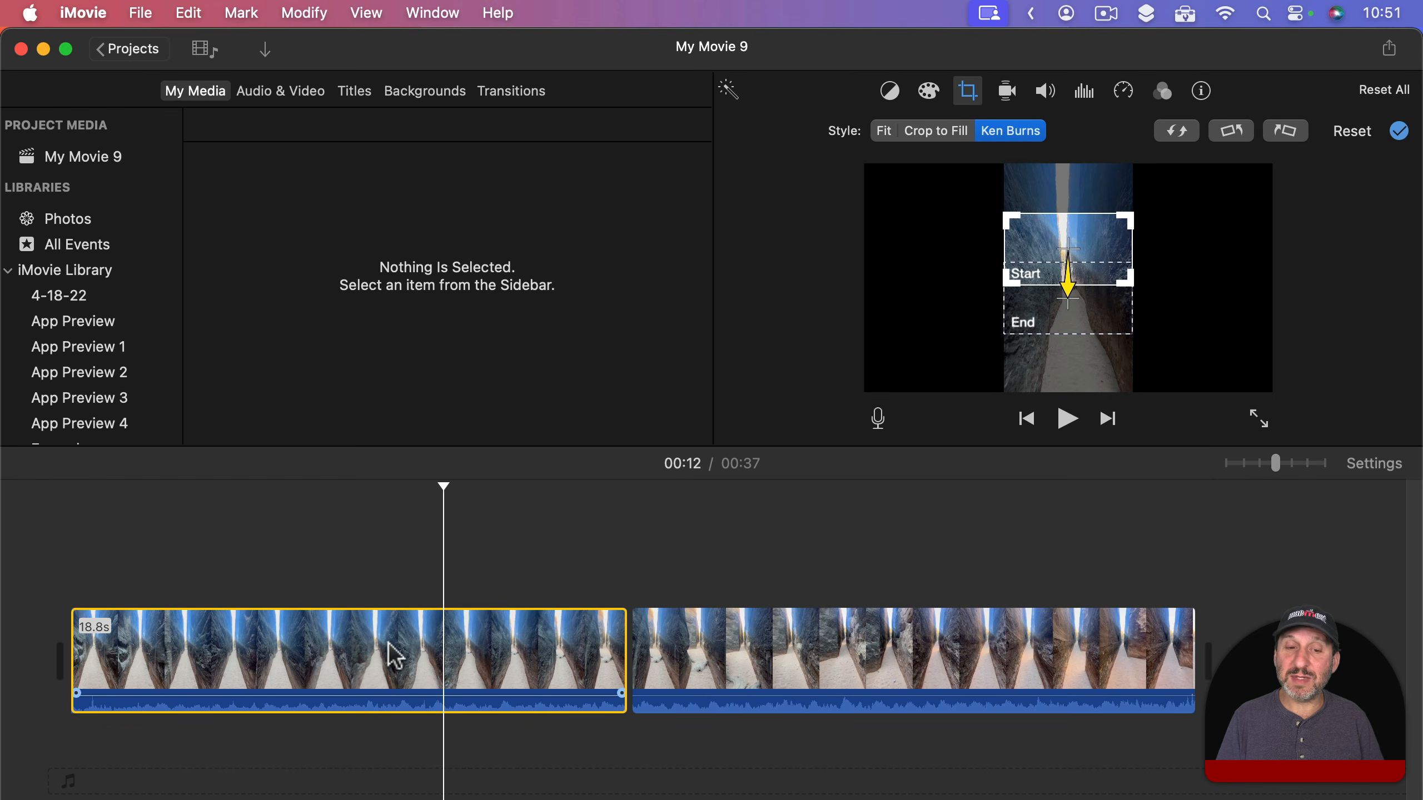
{"action": "left_click", "coordinate": [739, 650]}
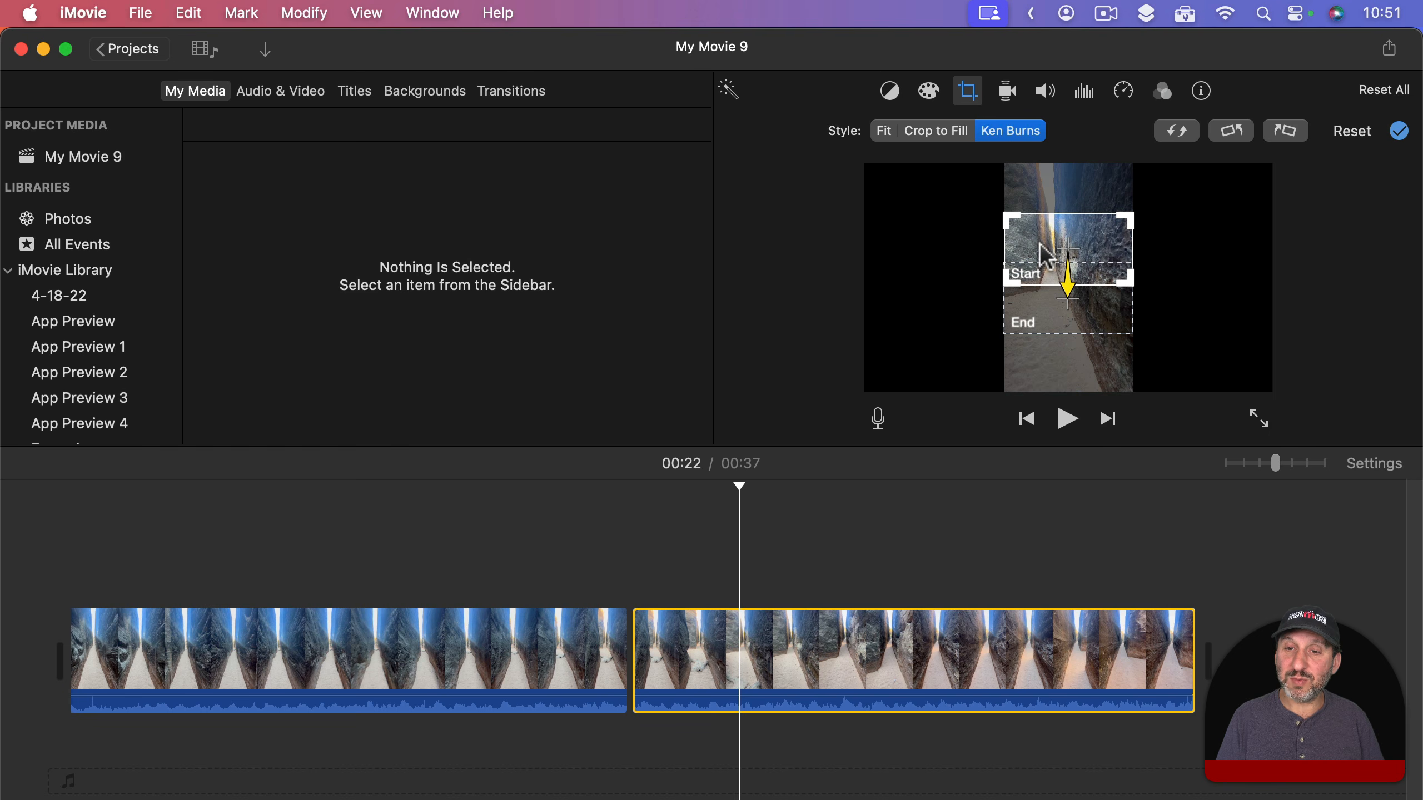
{"action": "left_click_drag", "start_coordinate": [1043, 255], "coordinate": [1049, 293]}
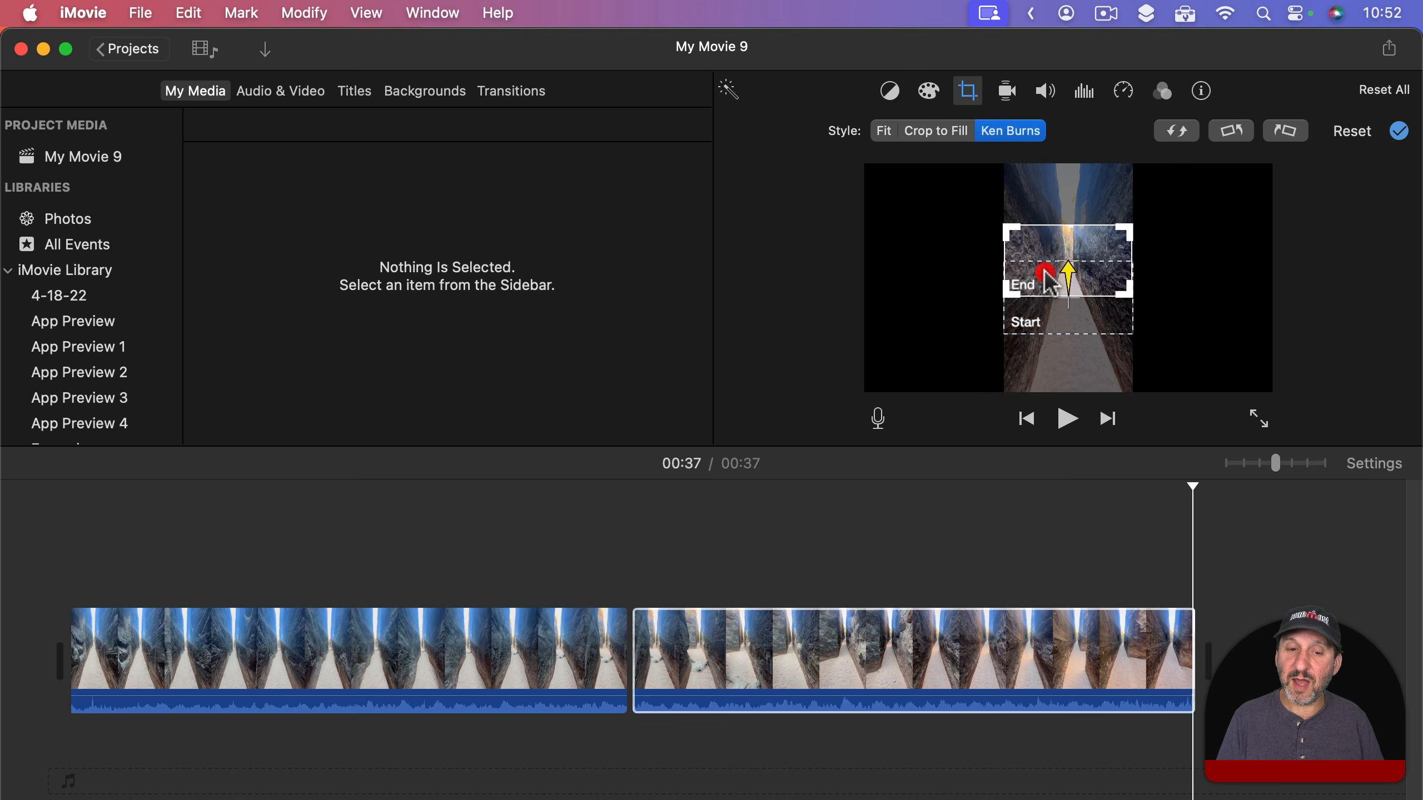
{"action": "left_click", "coordinate": [190, 555]}
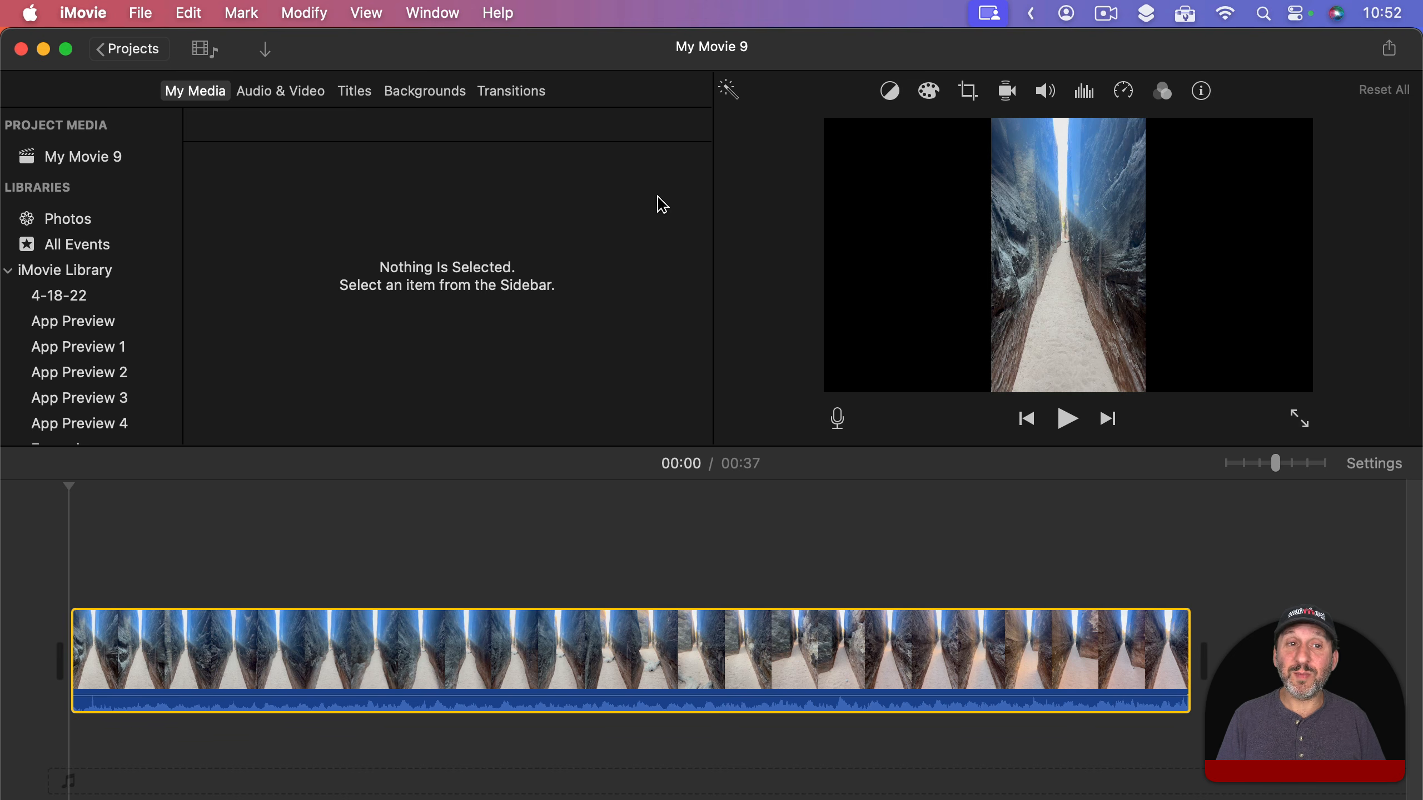
Add the solid Blue background to the timeline and place the vertical clip above it as an overlay
{"action": "left_click", "coordinate": [437, 92]}
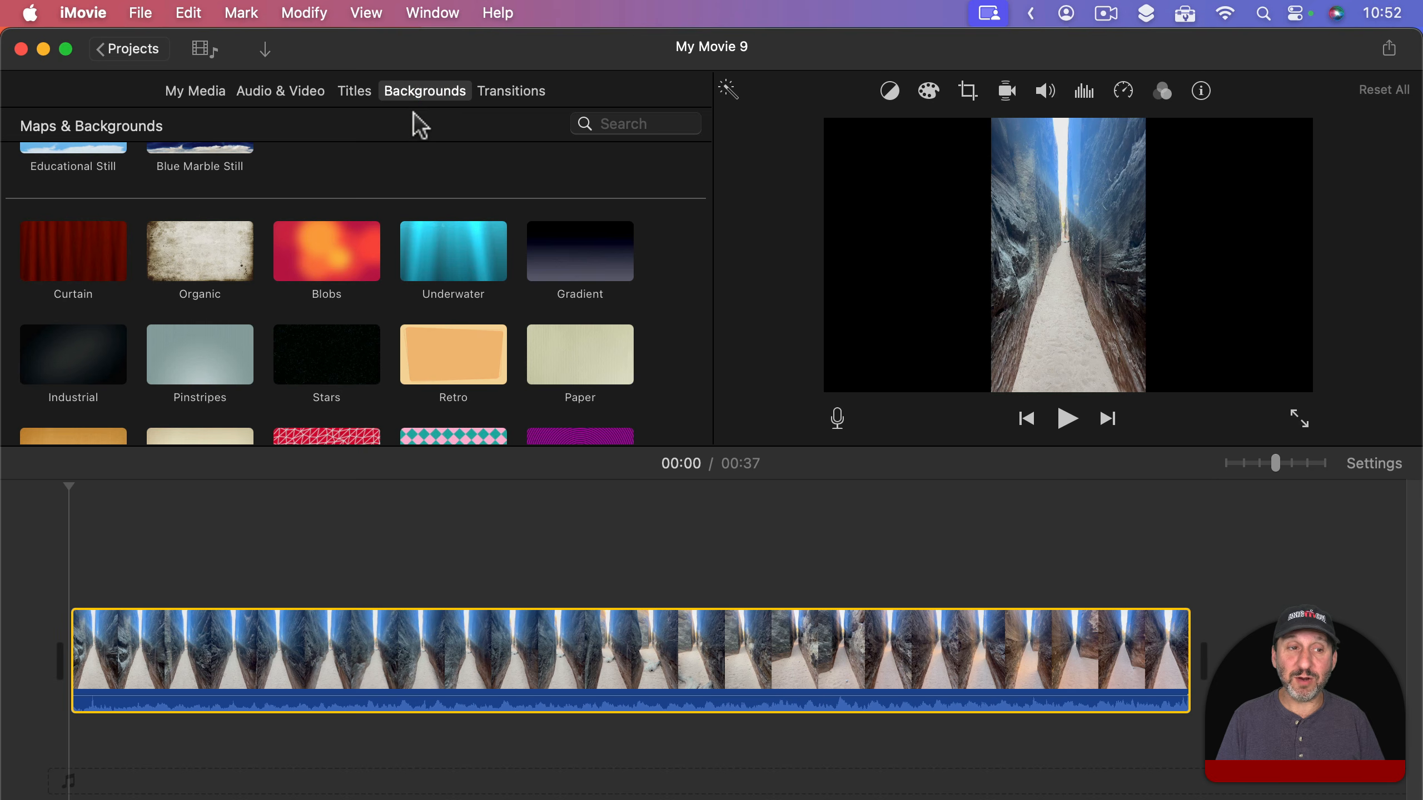
{"action": "scroll", "coordinate": [361, 295], "scroll_direction": "down", "scroll_amount": 8}
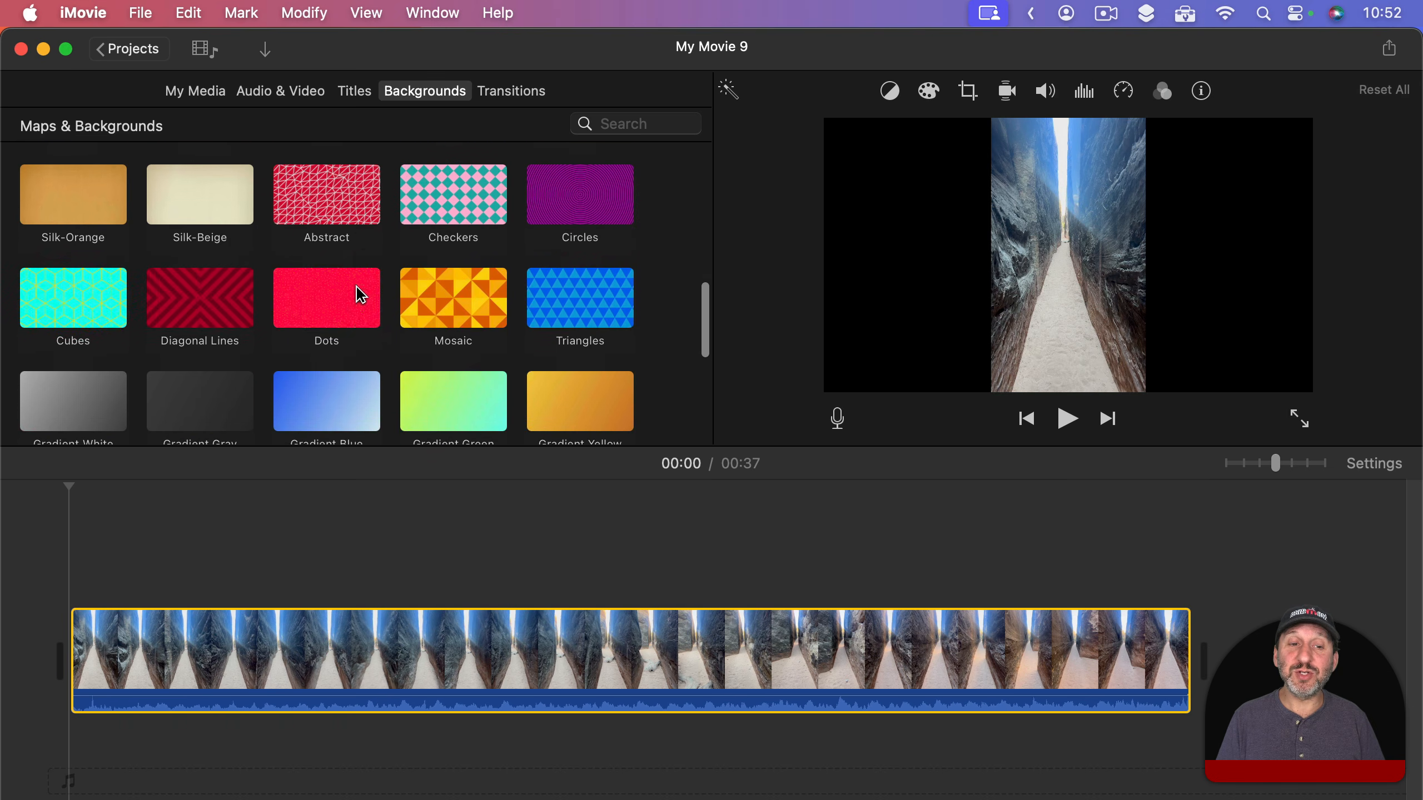
{"action": "scroll", "coordinate": [362, 295], "scroll_direction": "down", "scroll_amount": 5}
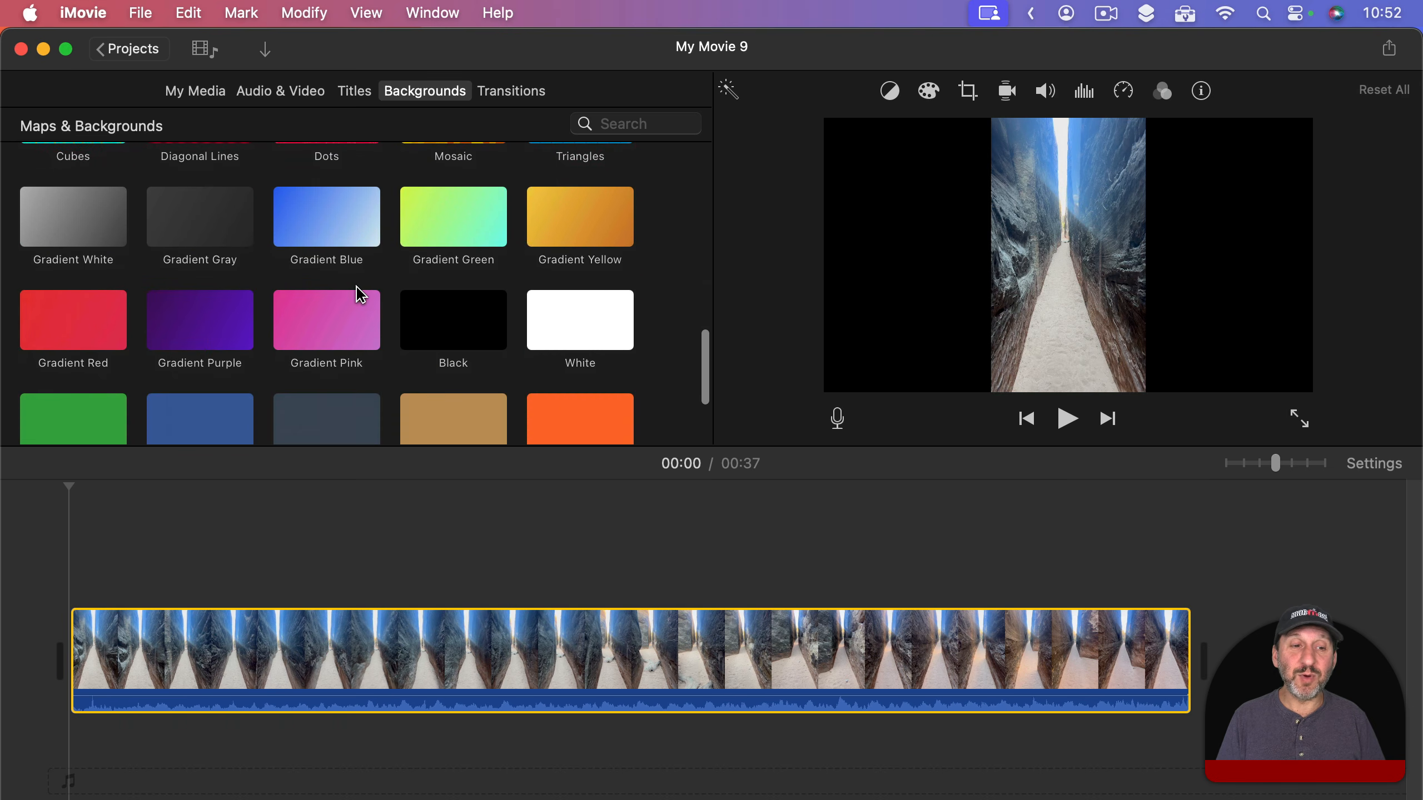
{"action": "scroll", "coordinate": [362, 296], "scroll_direction": "down", "scroll_amount": 4}
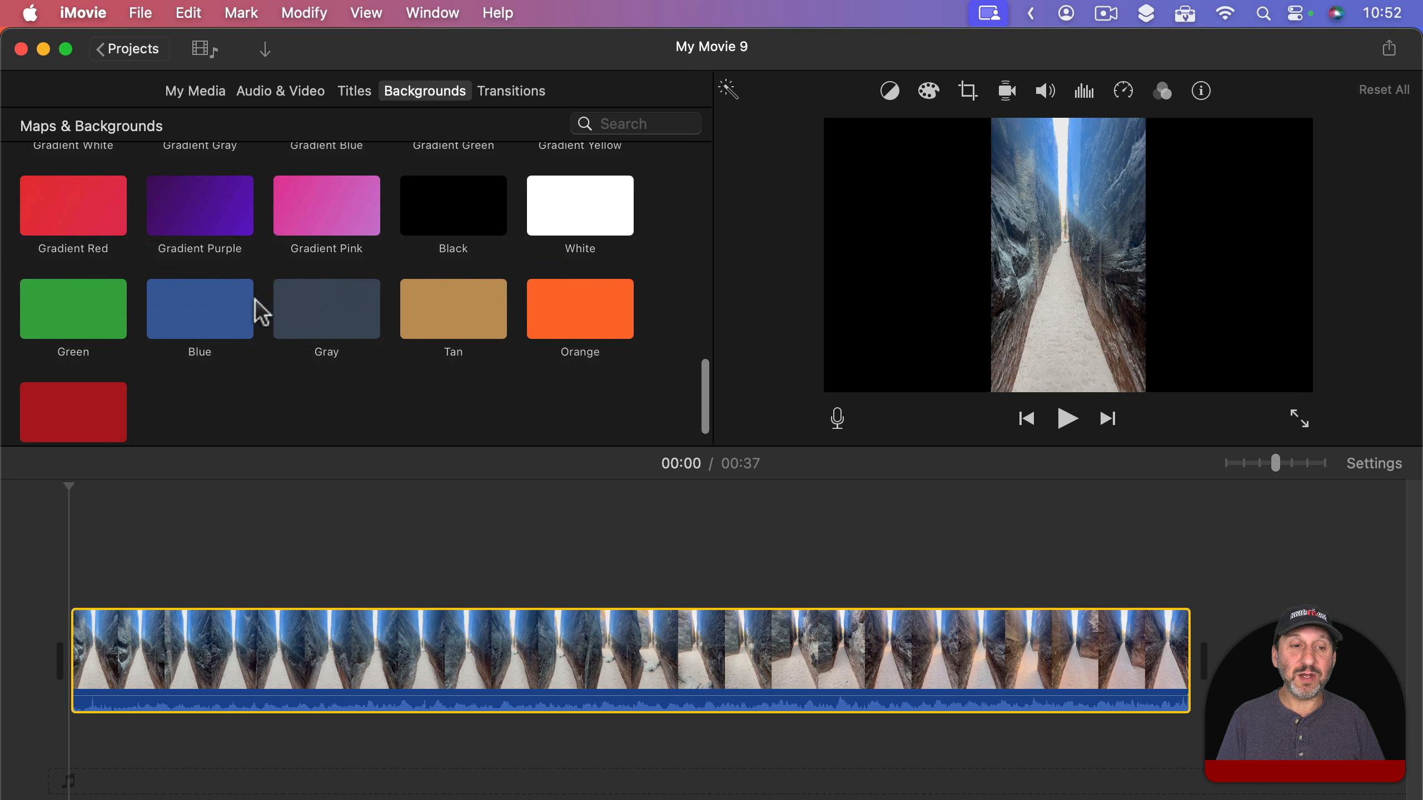
{"action": "scroll", "coordinate": [351, 317], "scroll_direction": "down", "scroll_amount": 1}
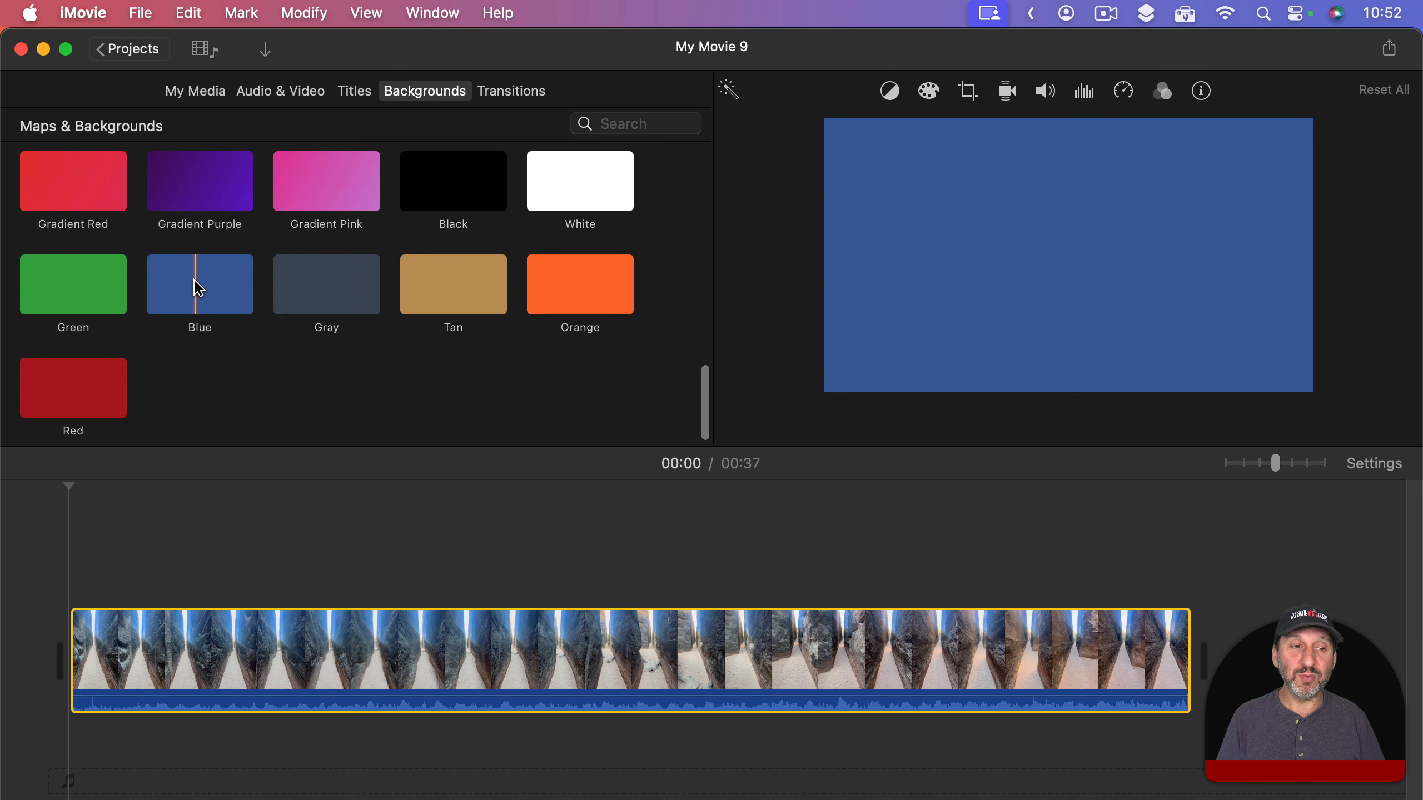
{"action": "left_click", "coordinate": [199, 288]}
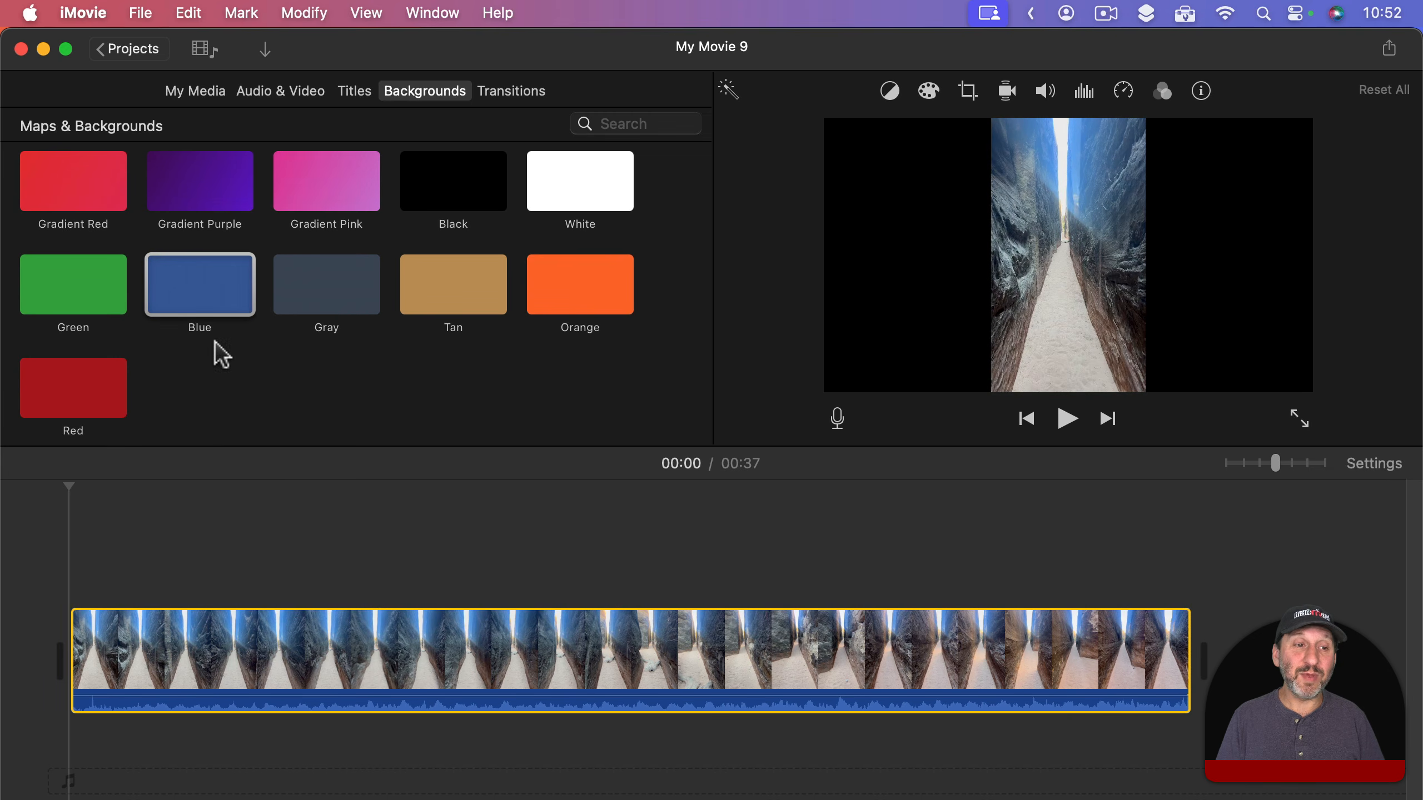
{"action": "left_click_drag", "start_coordinate": [180, 286], "coordinate": [1244, 651]}
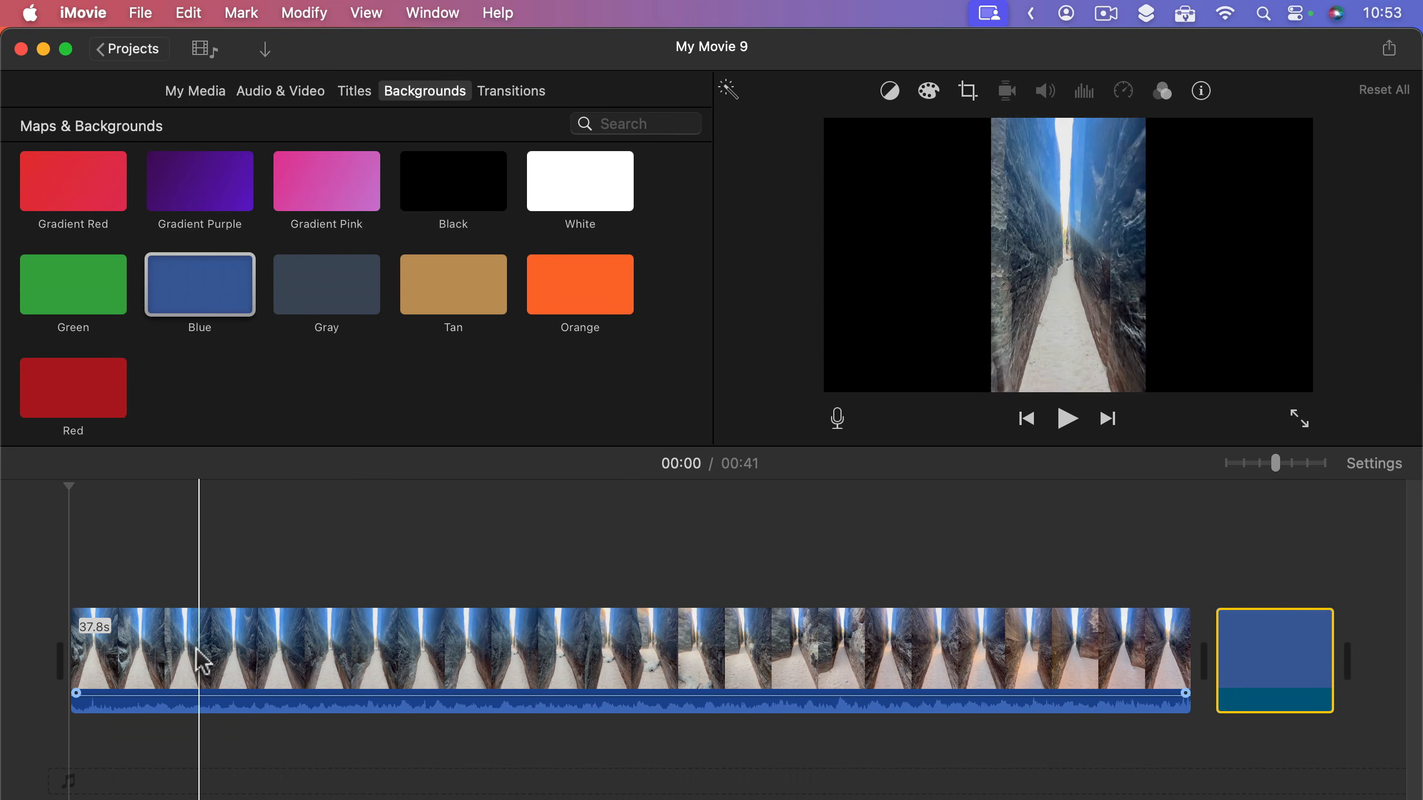
{"action": "key", "text": "super+z"}
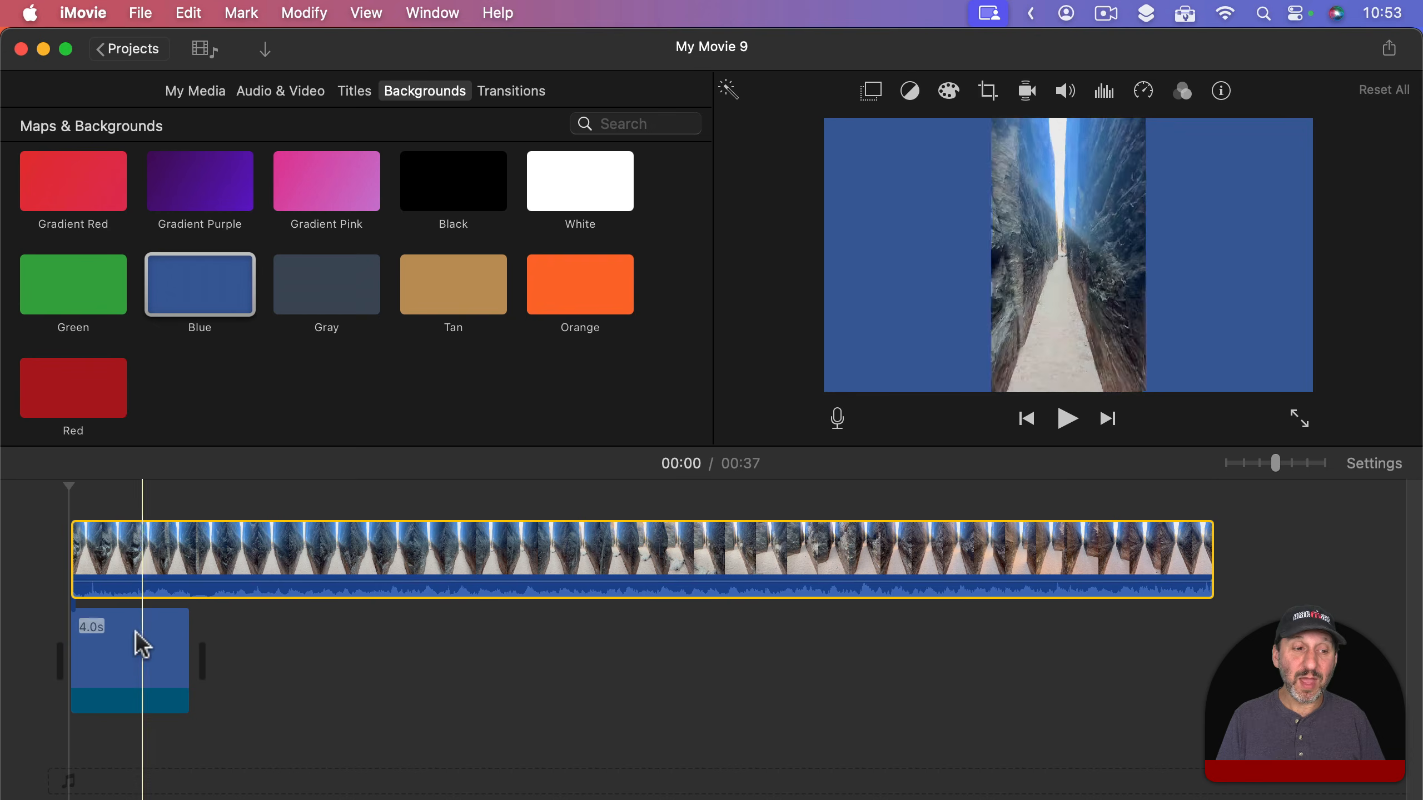
Extend the blue background to 37.8 s so it runs the full length of the vertical clip
{"action": "left_click", "coordinate": [143, 646]}
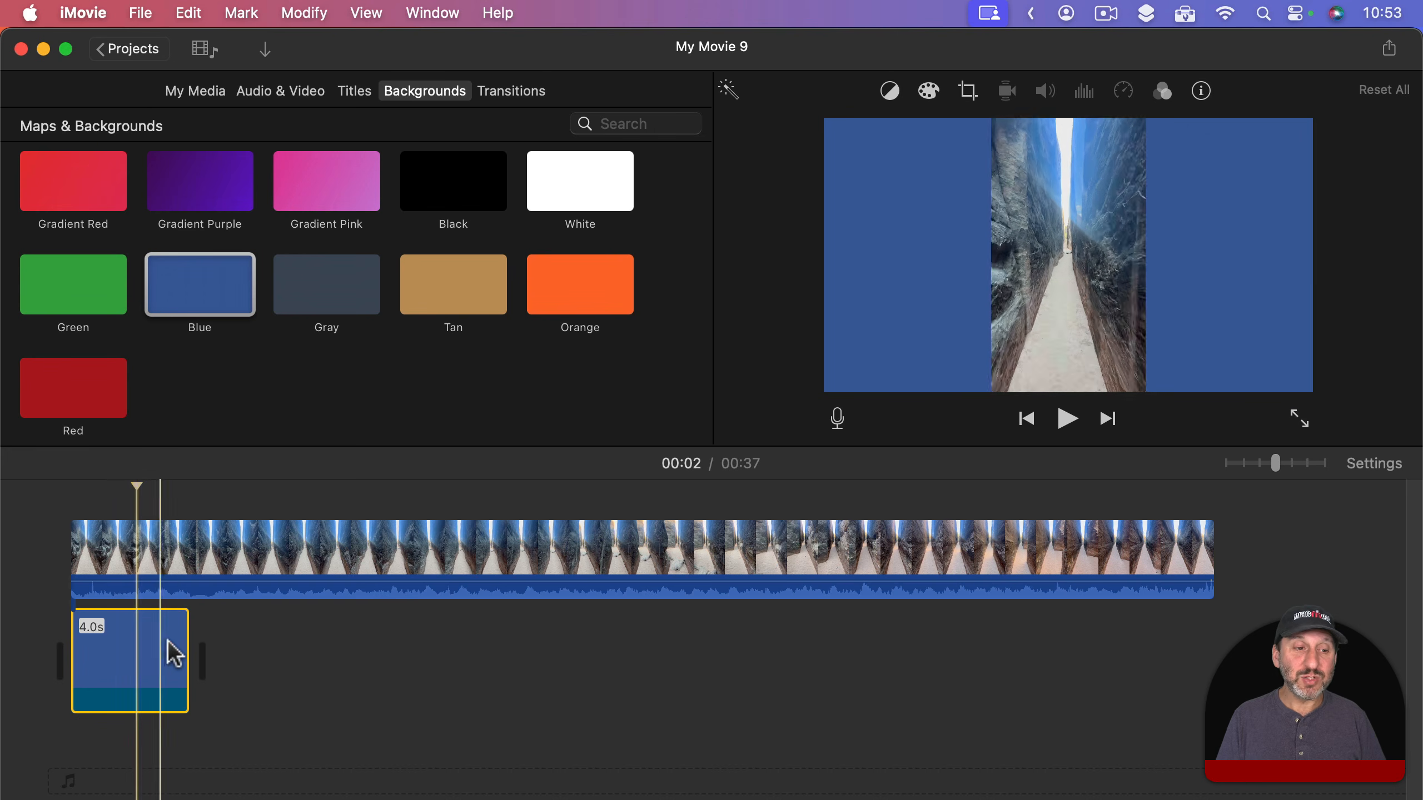
{"action": "left_click", "coordinate": [157, 551]}
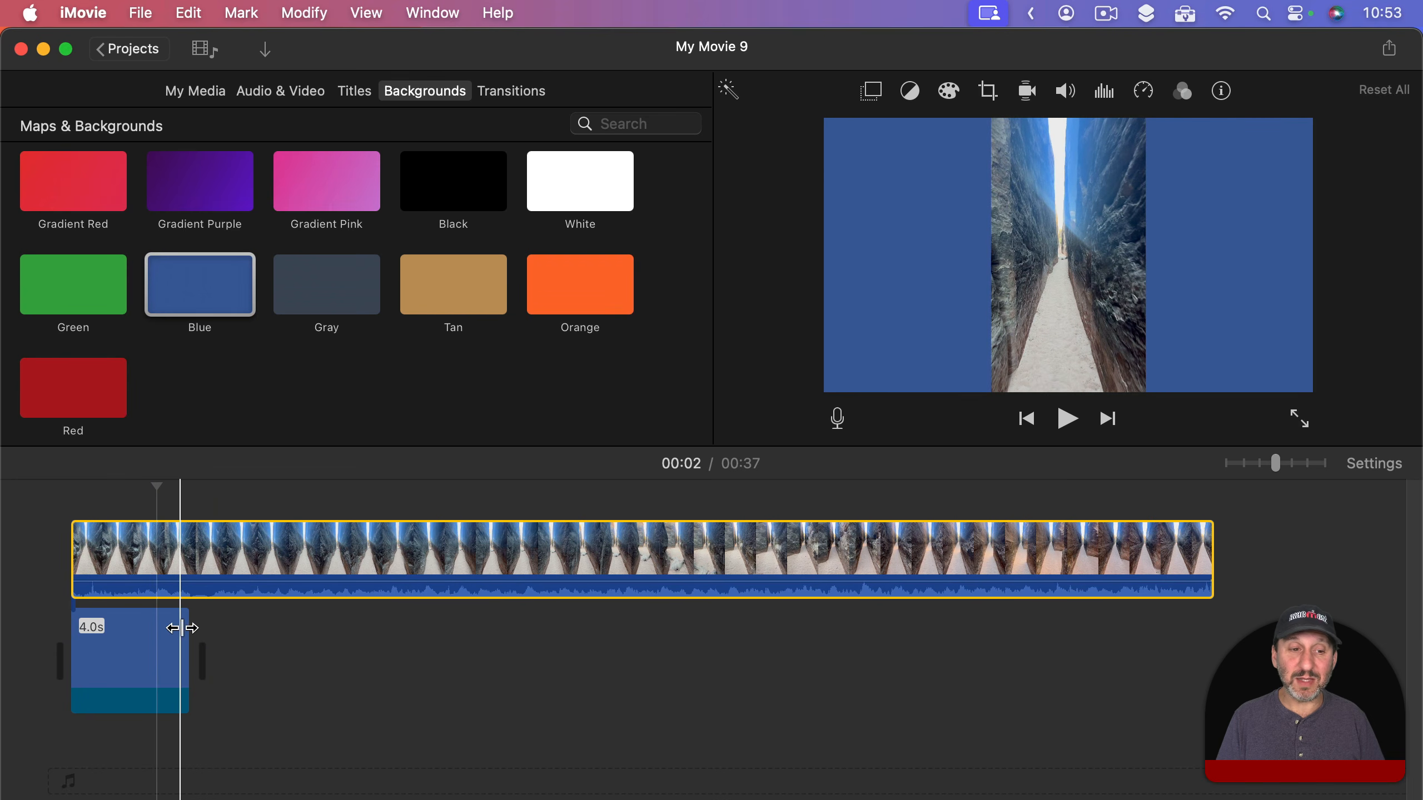
{"action": "left_click_drag", "start_coordinate": [182, 628], "coordinate": [1209, 624]}
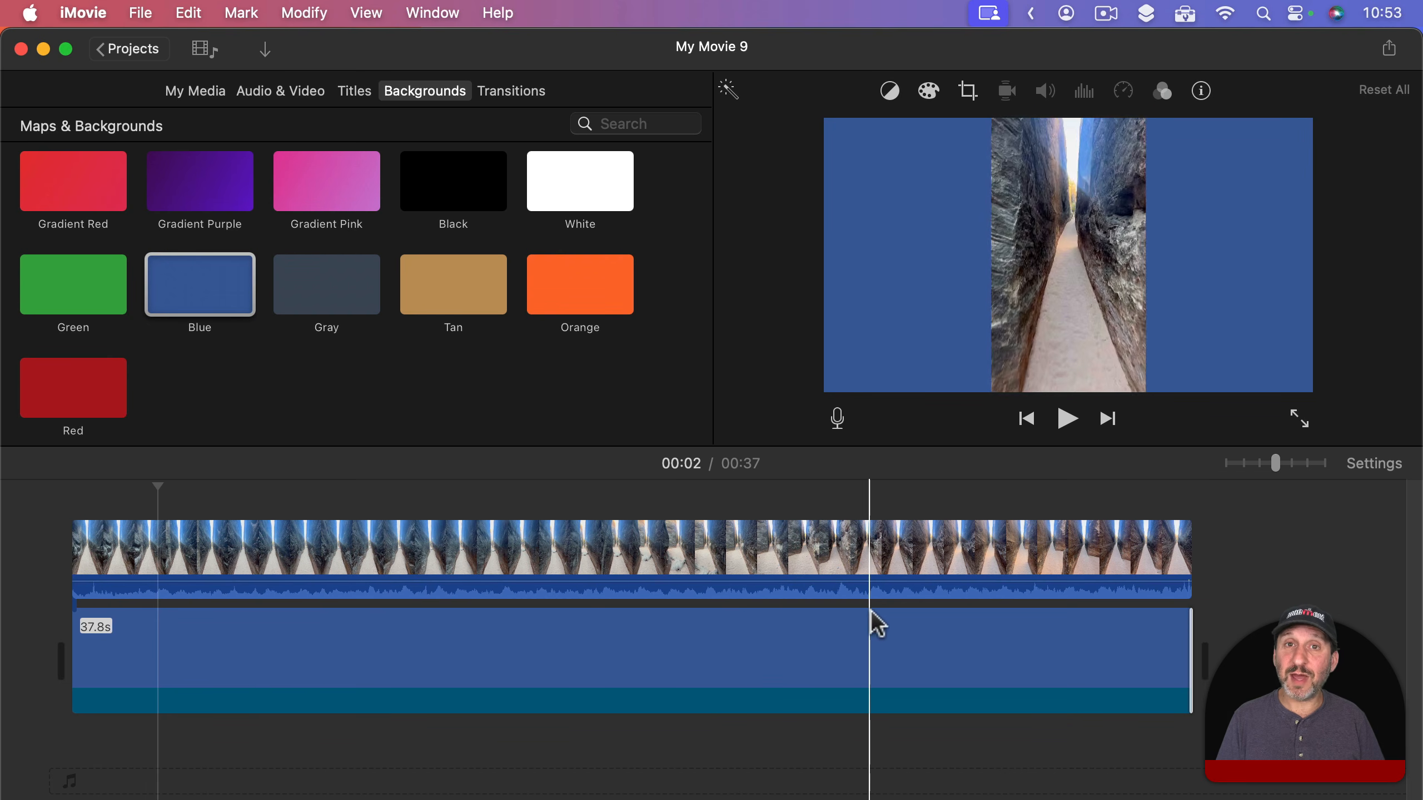
Set the vertical clip's overlay to Picture in Picture, center and enlarge it to the full frame height, and apply it
{"action": "scroll", "coordinate": [412, 274], "scroll_direction": "up", "scroll_amount": 5}
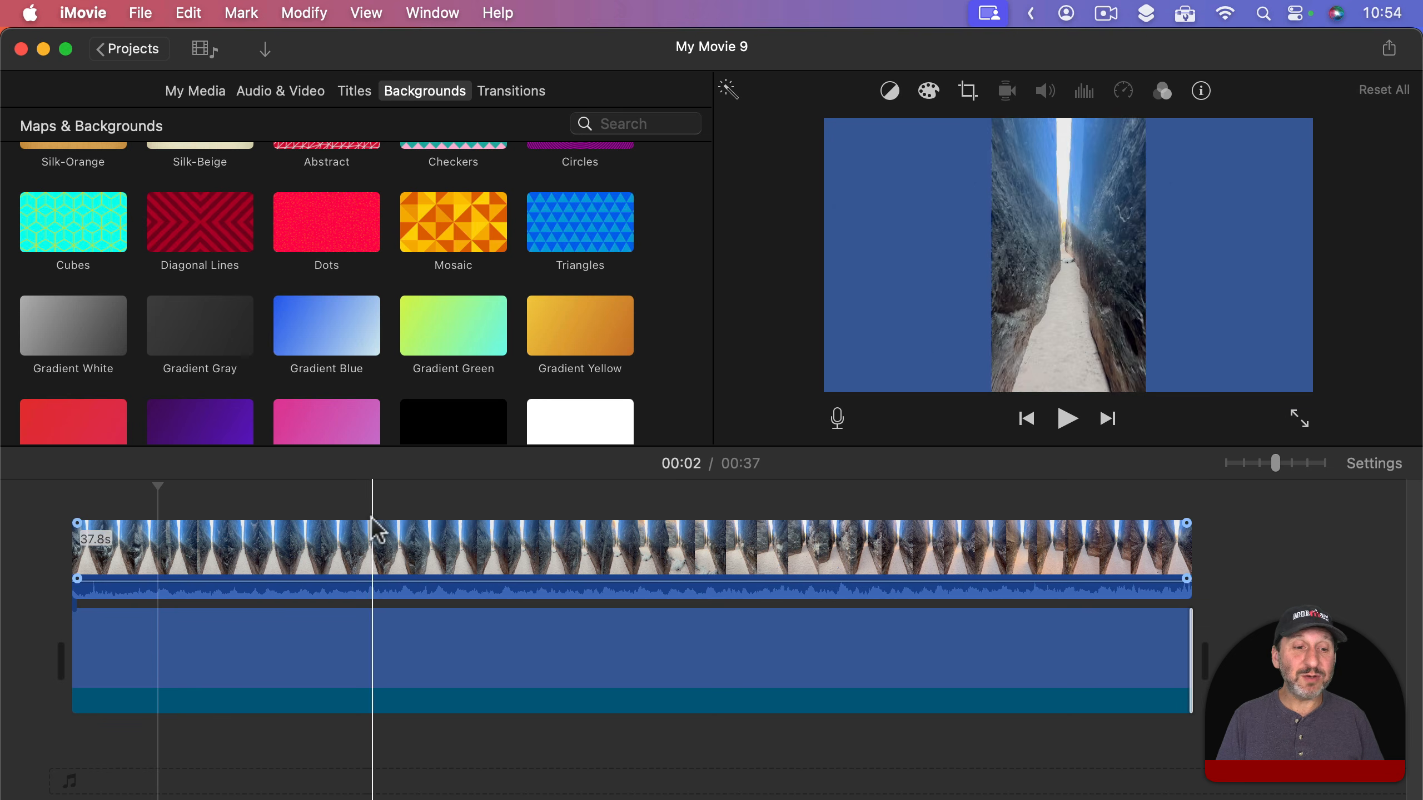
{"action": "left_click", "coordinate": [234, 565]}
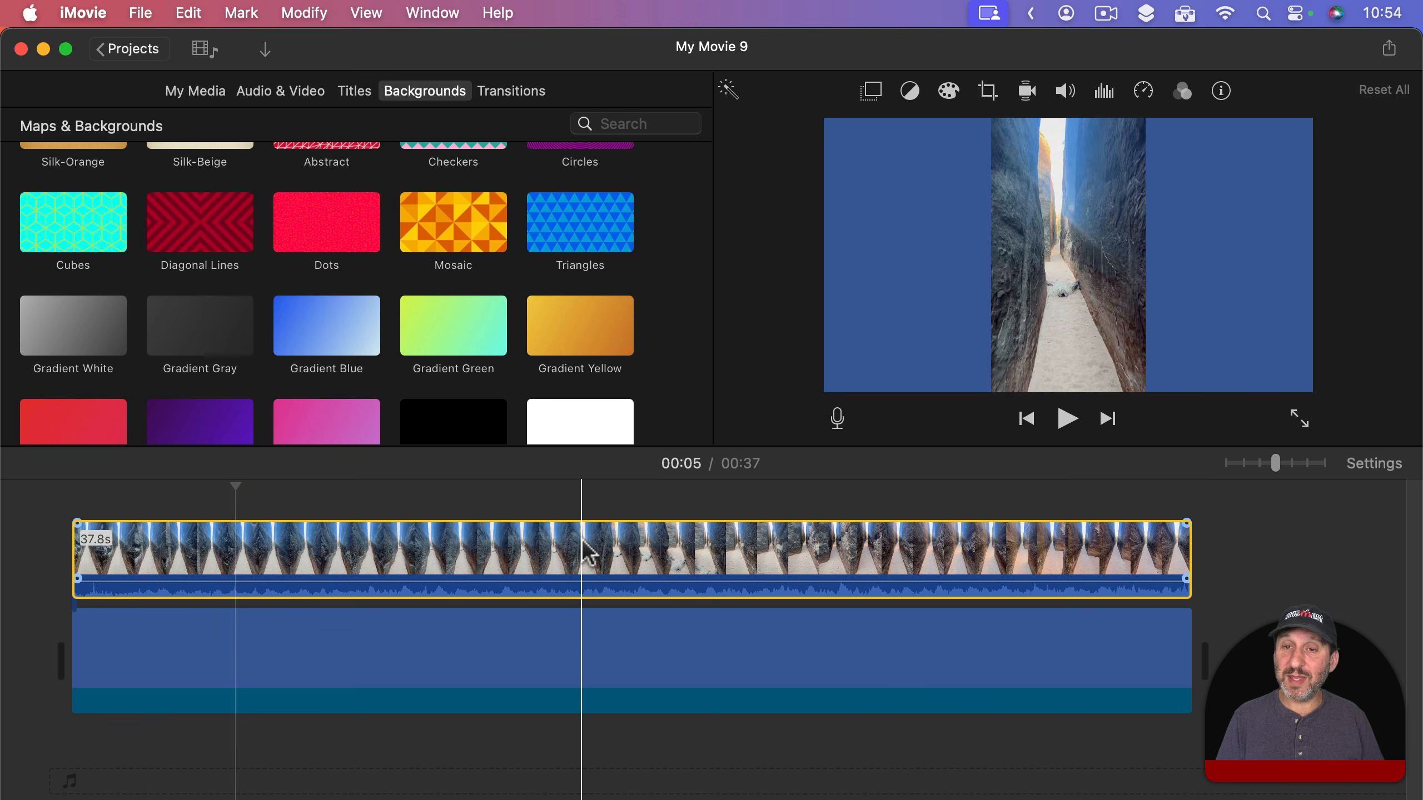
{"action": "left_click", "coordinate": [872, 92]}
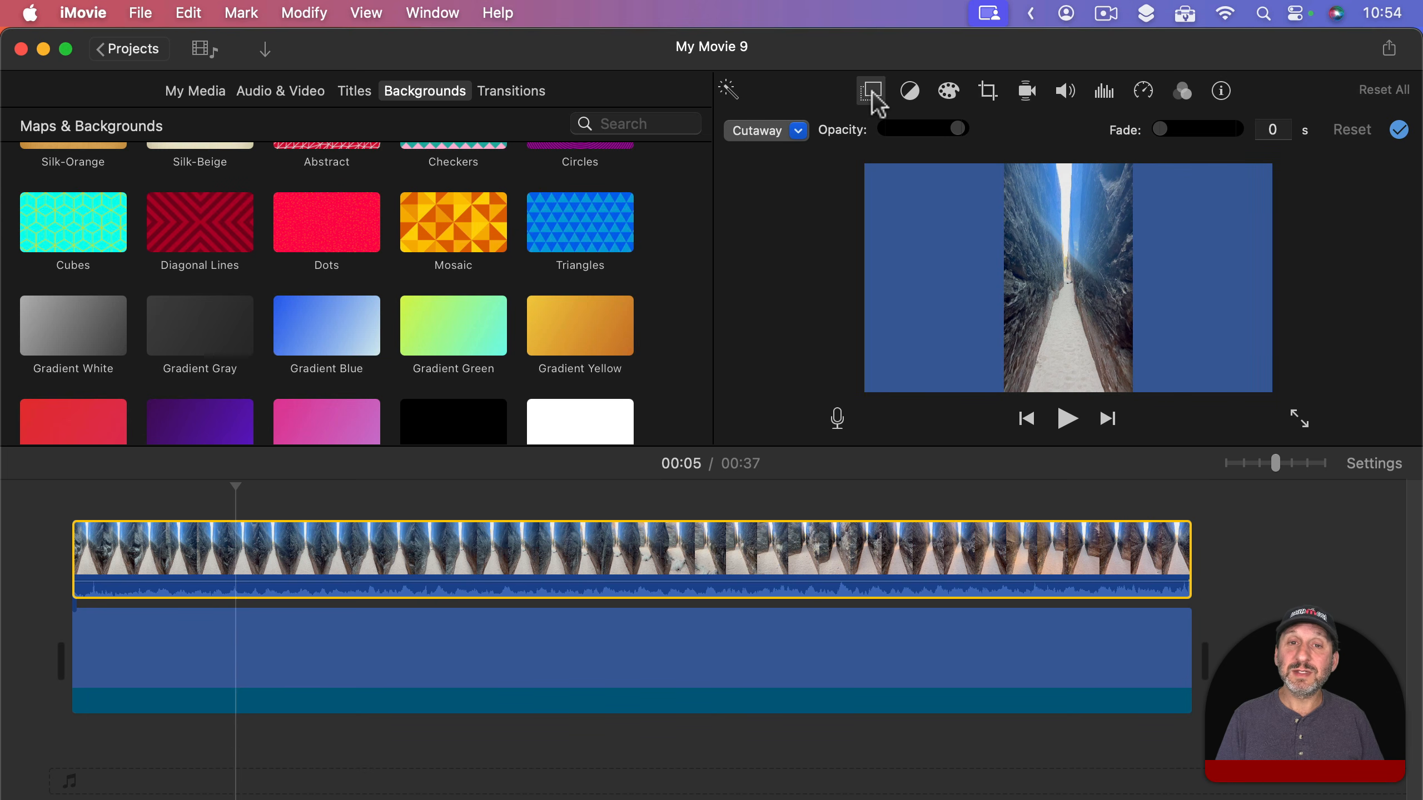
{"action": "left_click", "coordinate": [772, 134]}
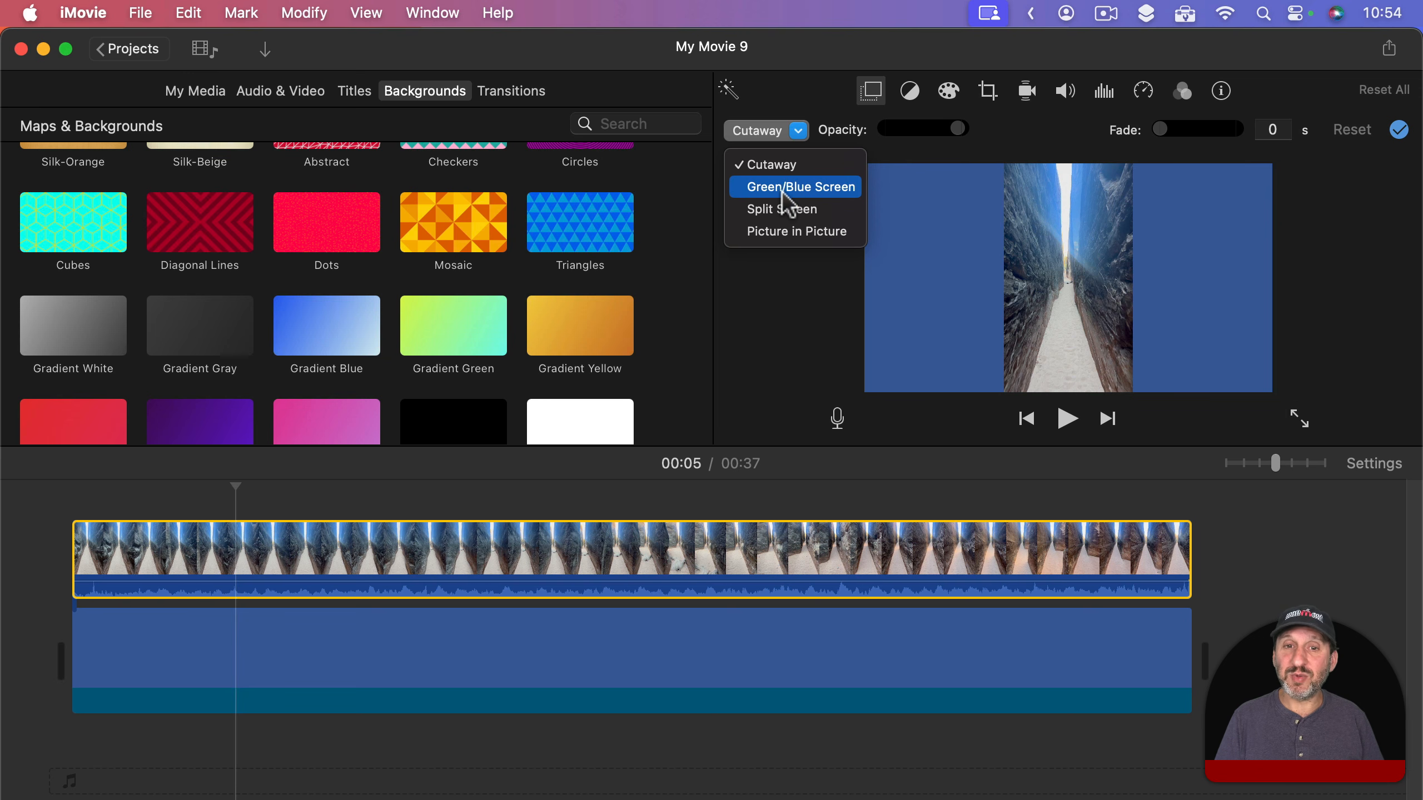
{"action": "left_click", "coordinate": [782, 242]}
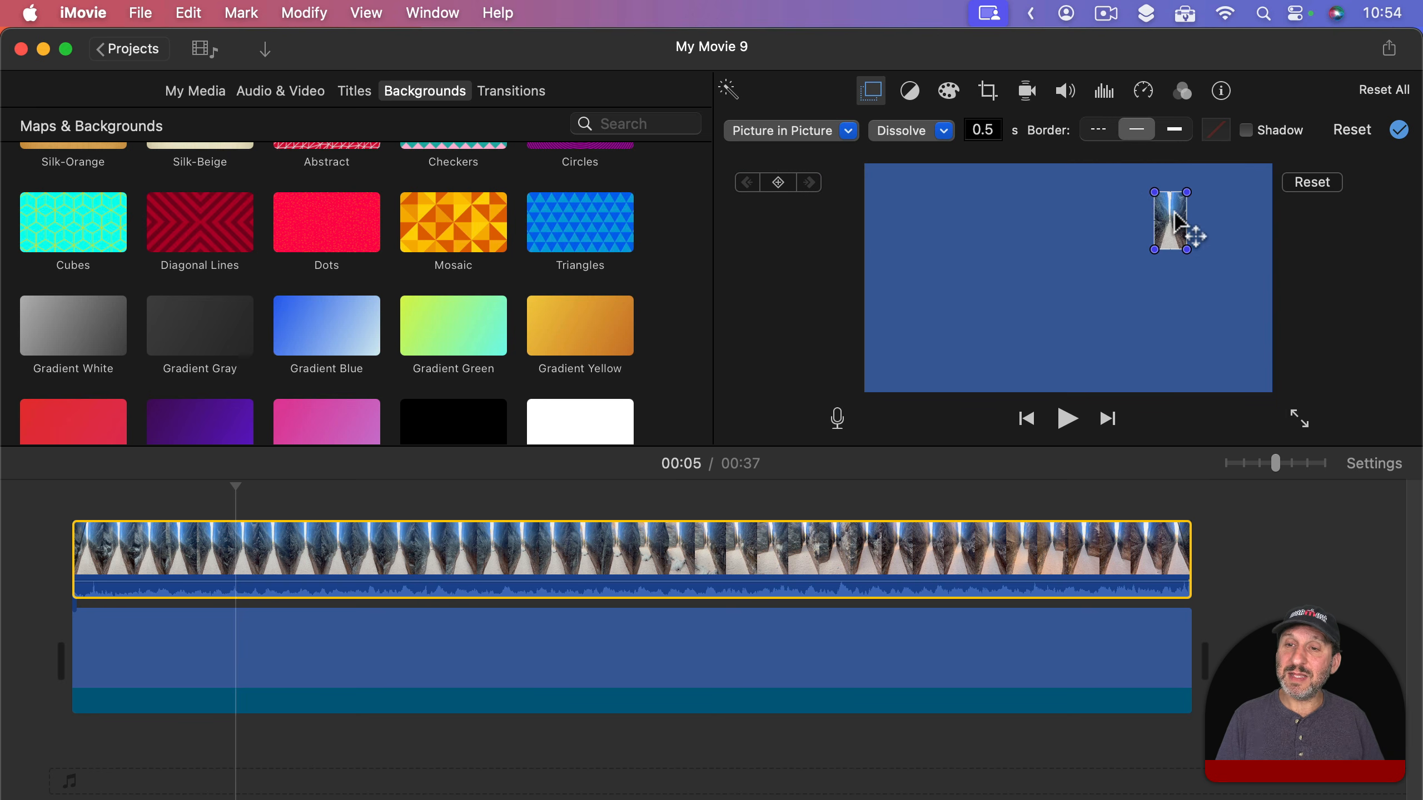
{"action": "left_click_drag", "start_coordinate": [1173, 219], "coordinate": [1064, 271]}
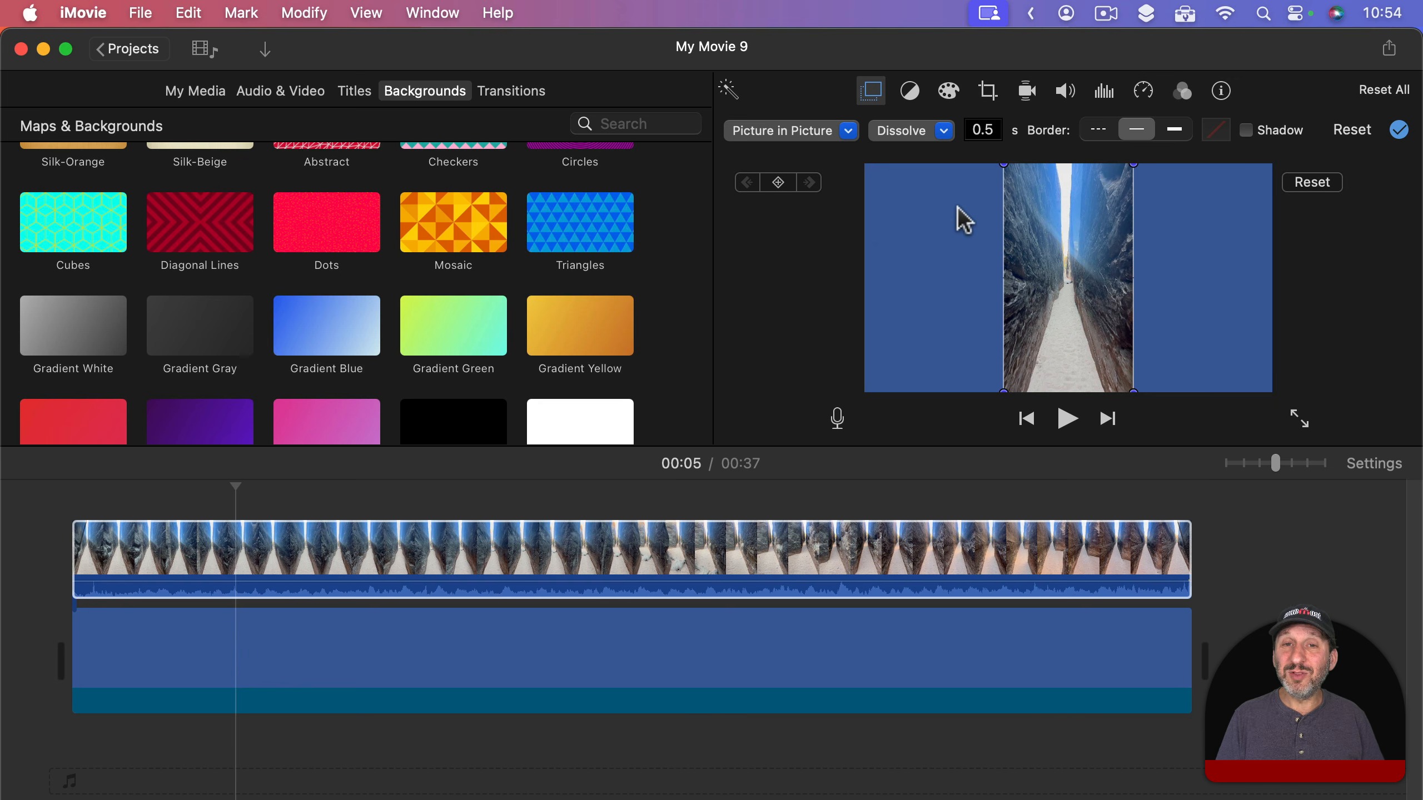
{"action": "left_click", "coordinate": [1399, 130]}
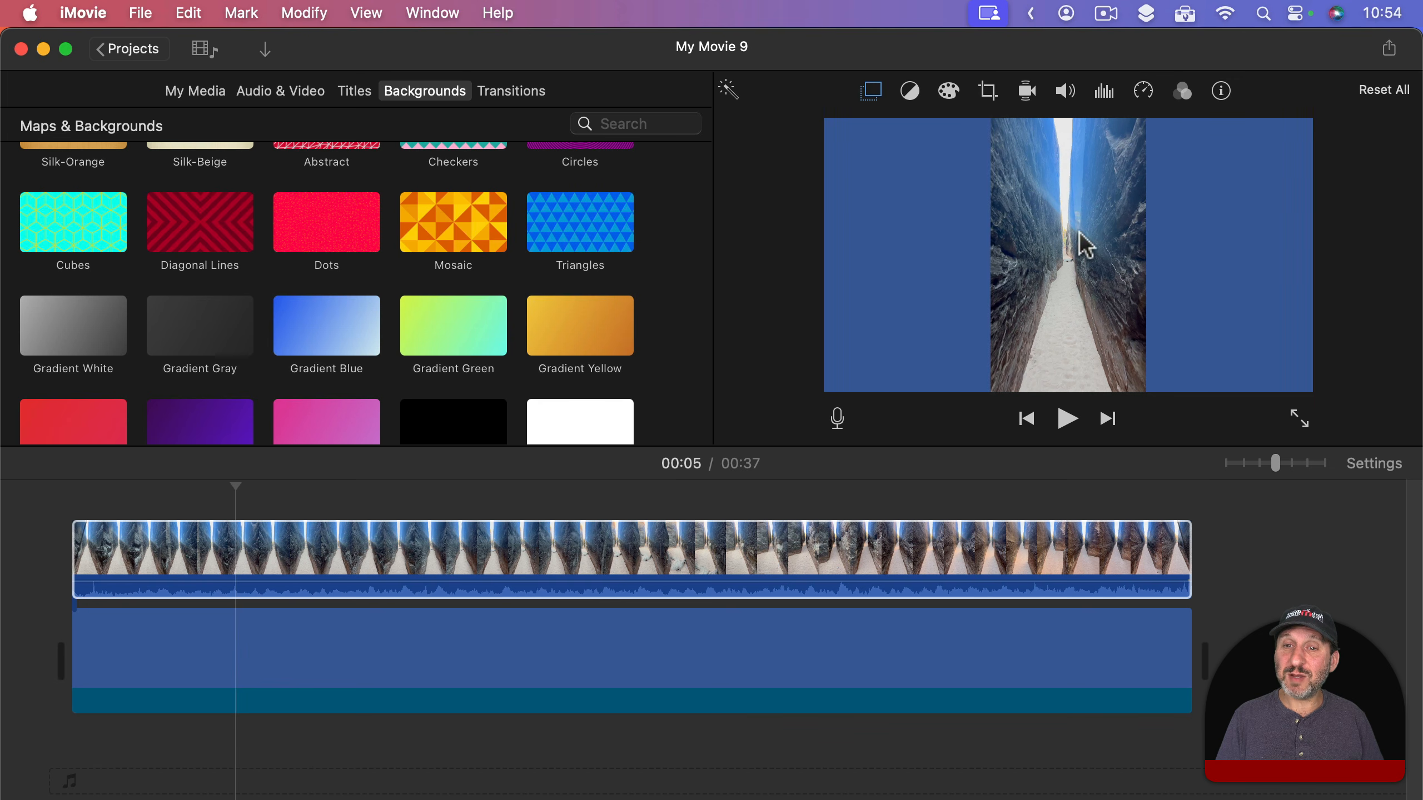
Try the no-border and thin-border options on the picture-in-picture clip, and give it the thick border
{"action": "left_click", "coordinate": [871, 92]}
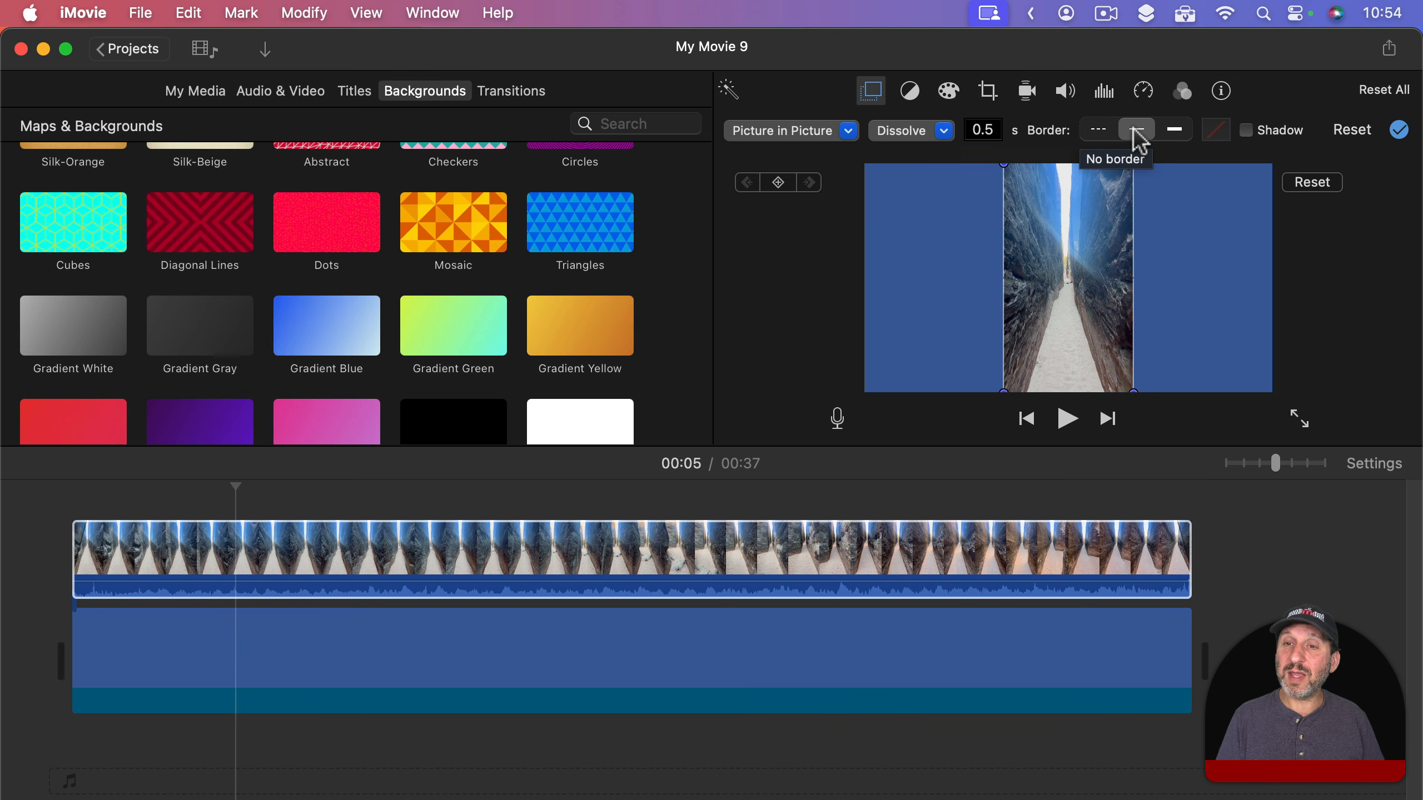
{"action": "left_click", "coordinate": [1099, 133]}
{"action": "left_click", "coordinate": [1138, 133]}
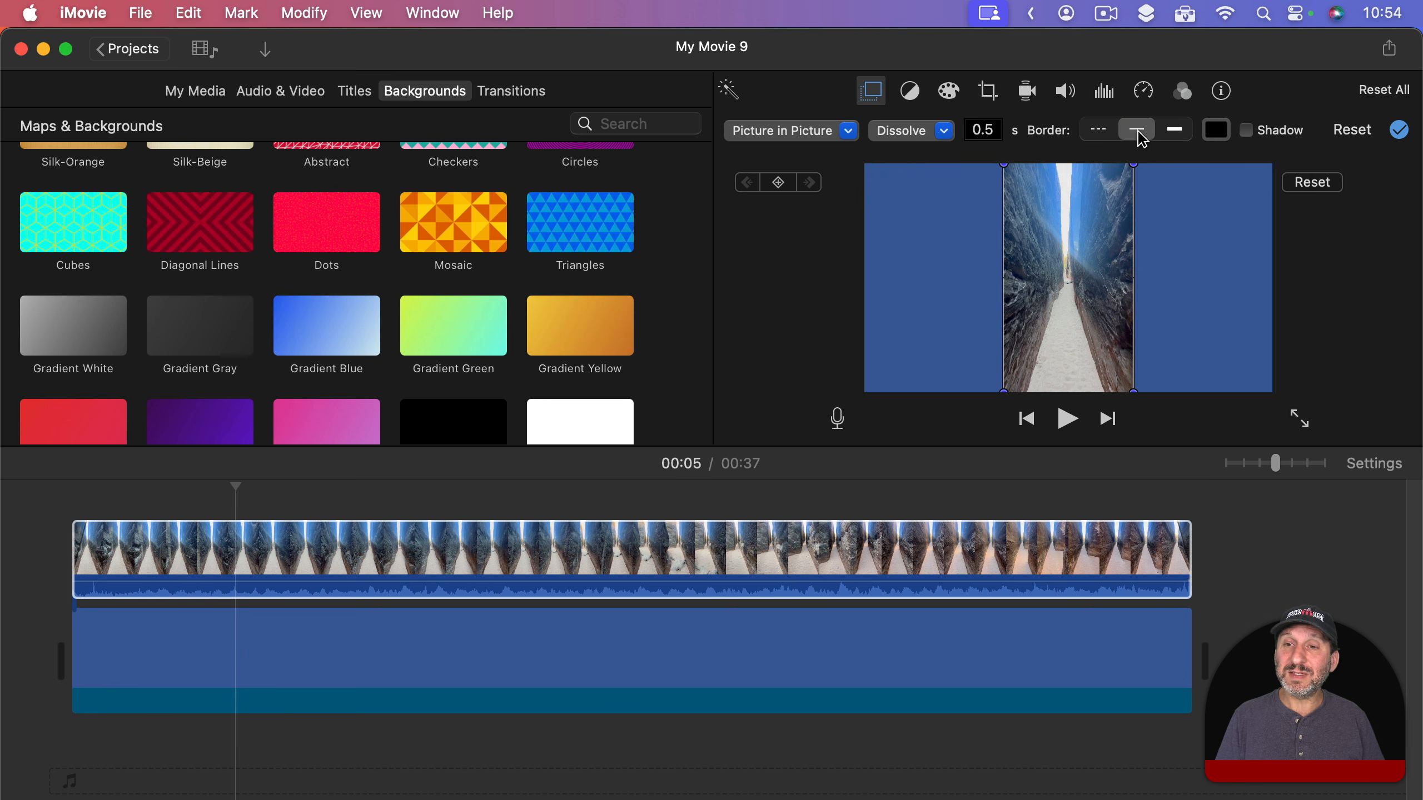
{"action": "left_click", "coordinate": [1177, 129]}
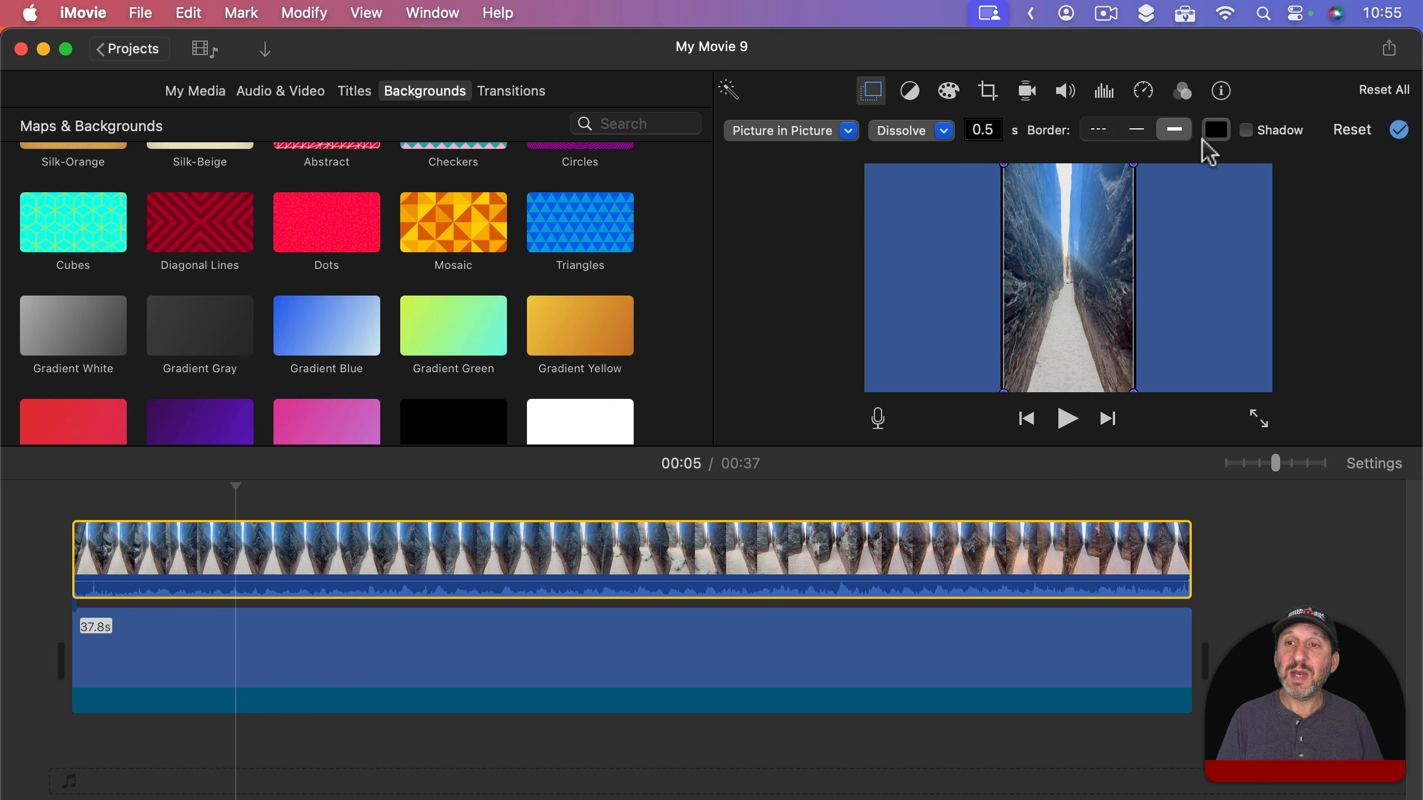
Browse the color picker modes for the border, keep it black, and apply the overlay settings
{"action": "left_click", "coordinate": [1216, 132]}
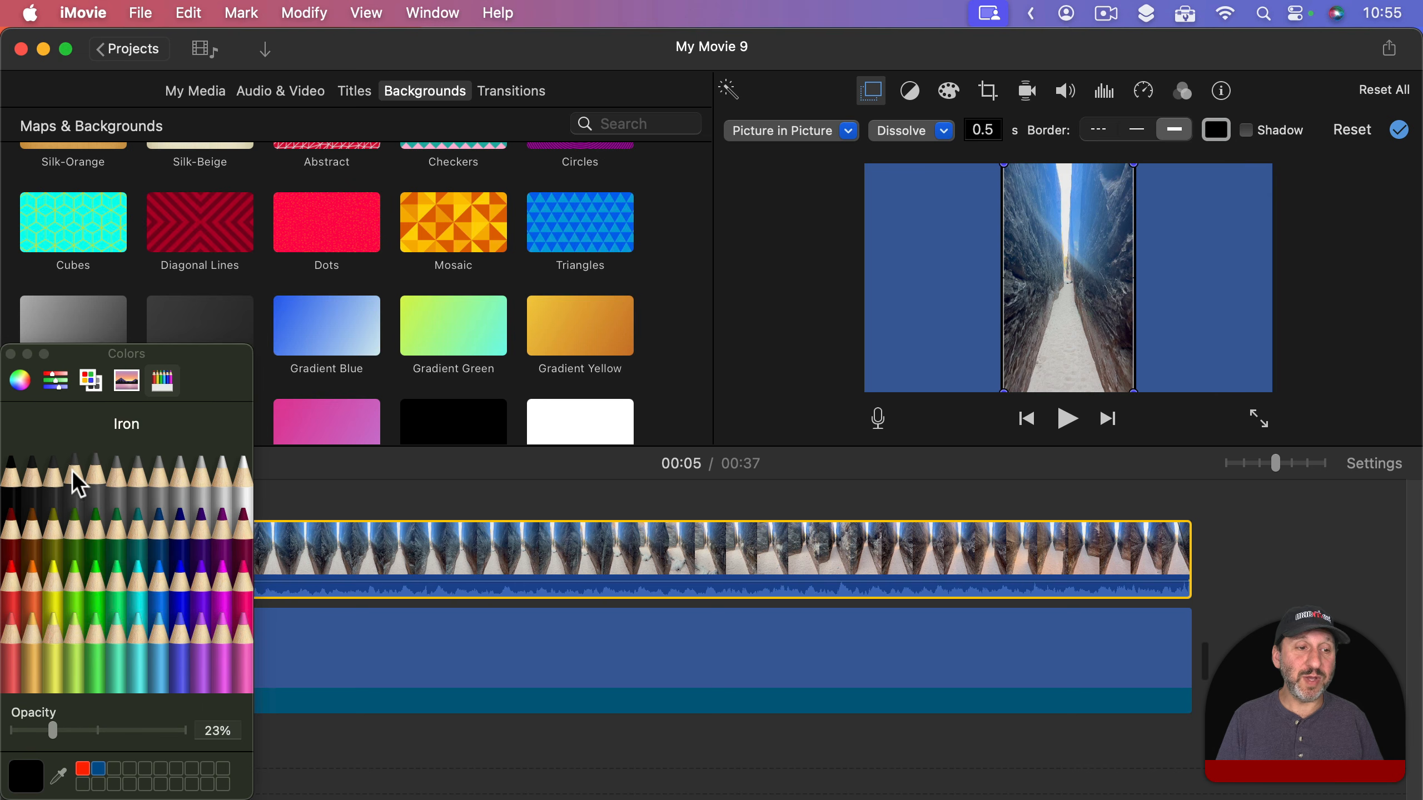
{"action": "left_click", "coordinate": [20, 381]}
{"action": "left_click", "coordinate": [56, 381]}
{"action": "left_click", "coordinate": [127, 382]}
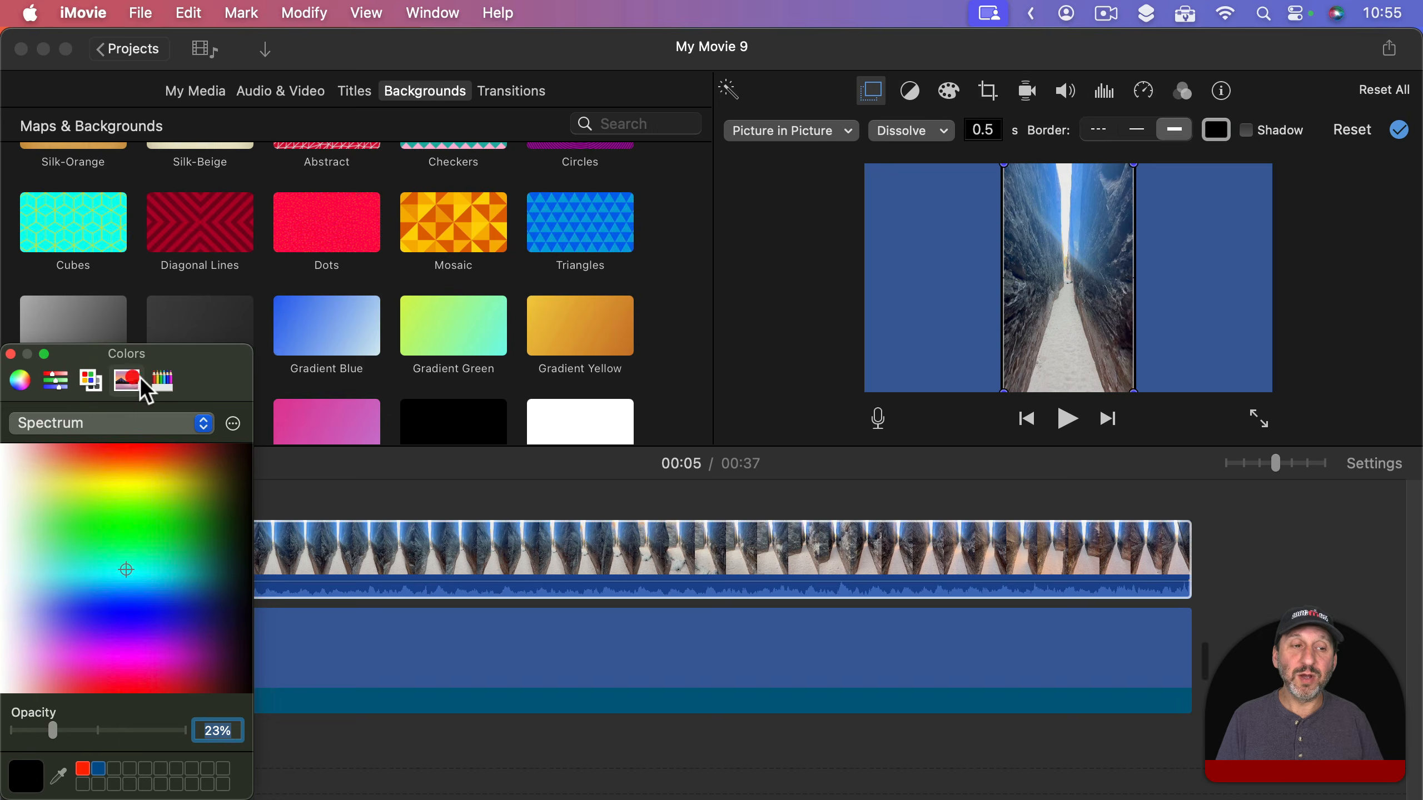
{"action": "left_click", "coordinate": [163, 383]}
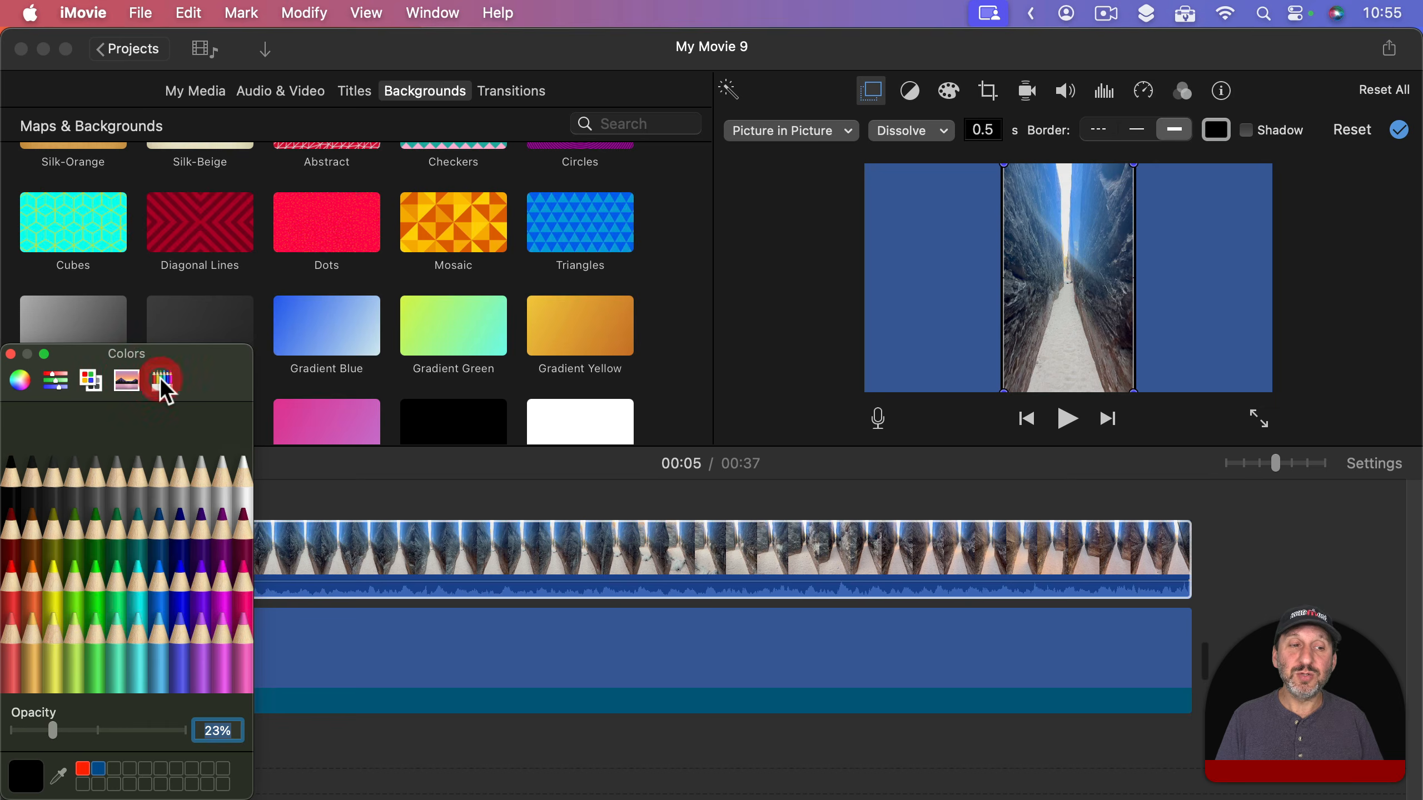
{"action": "left_click", "coordinate": [10, 354]}
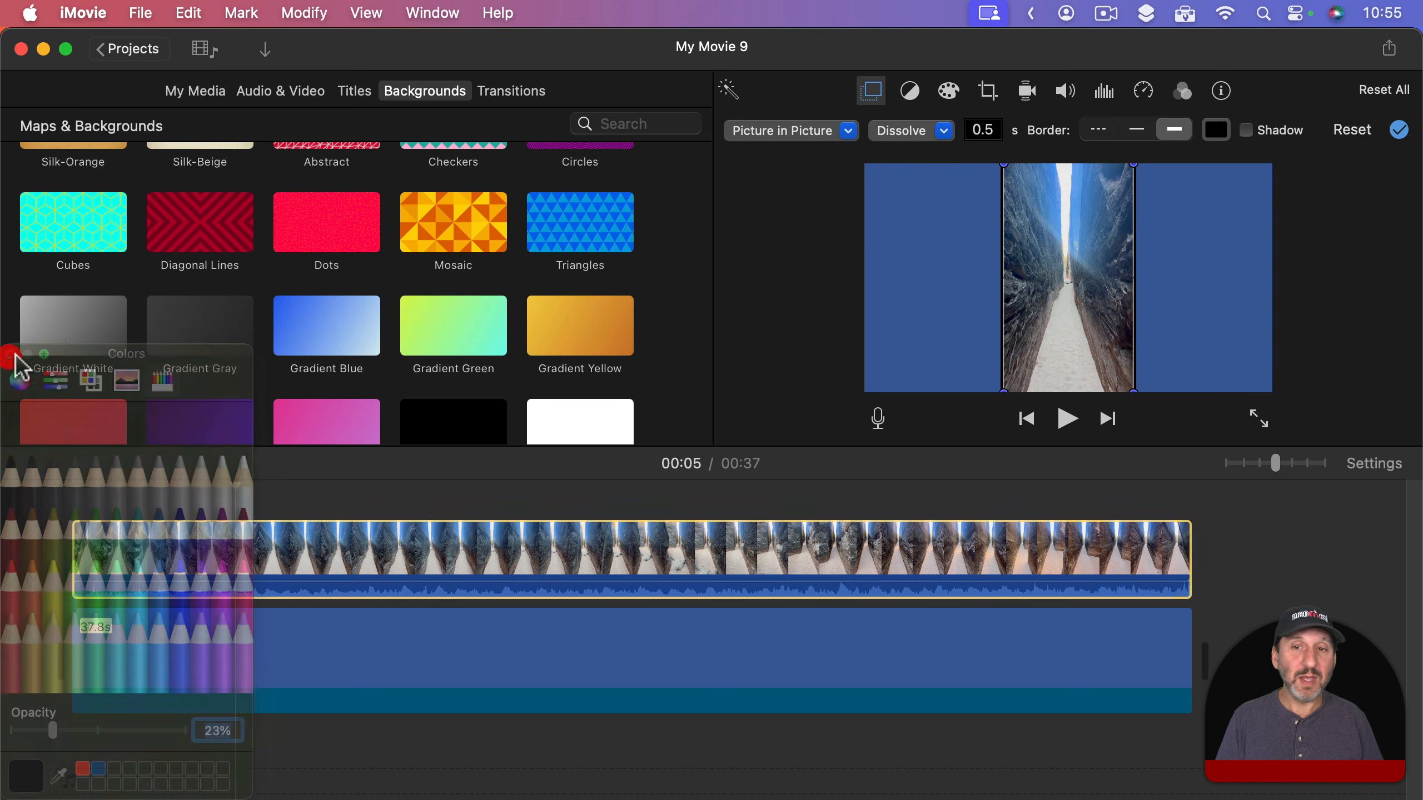
{"action": "left_click", "coordinate": [1402, 134]}
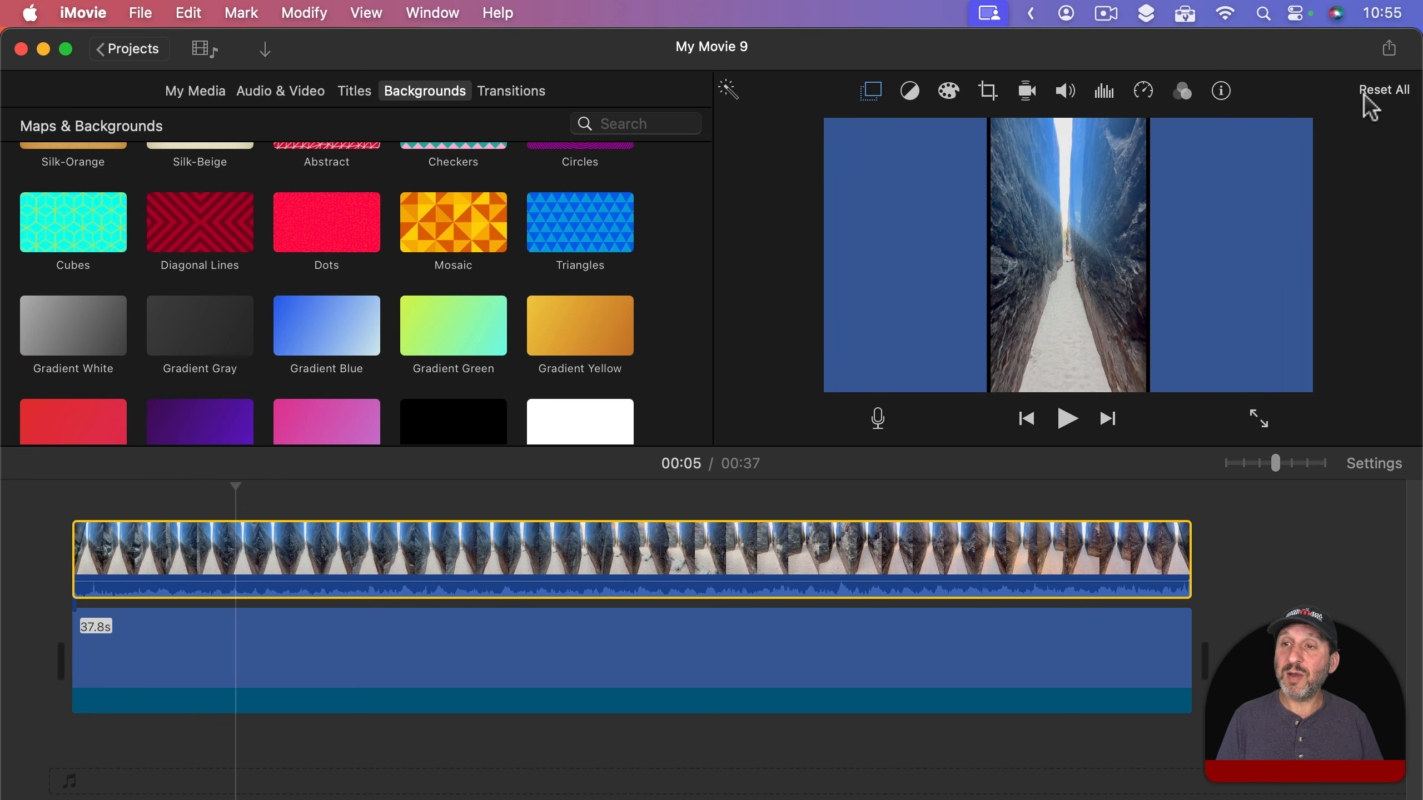
Remove the border from the picture-in-picture clip, turn on its shadow, and apply the overlay settings
{"action": "left_click", "coordinate": [871, 91]}
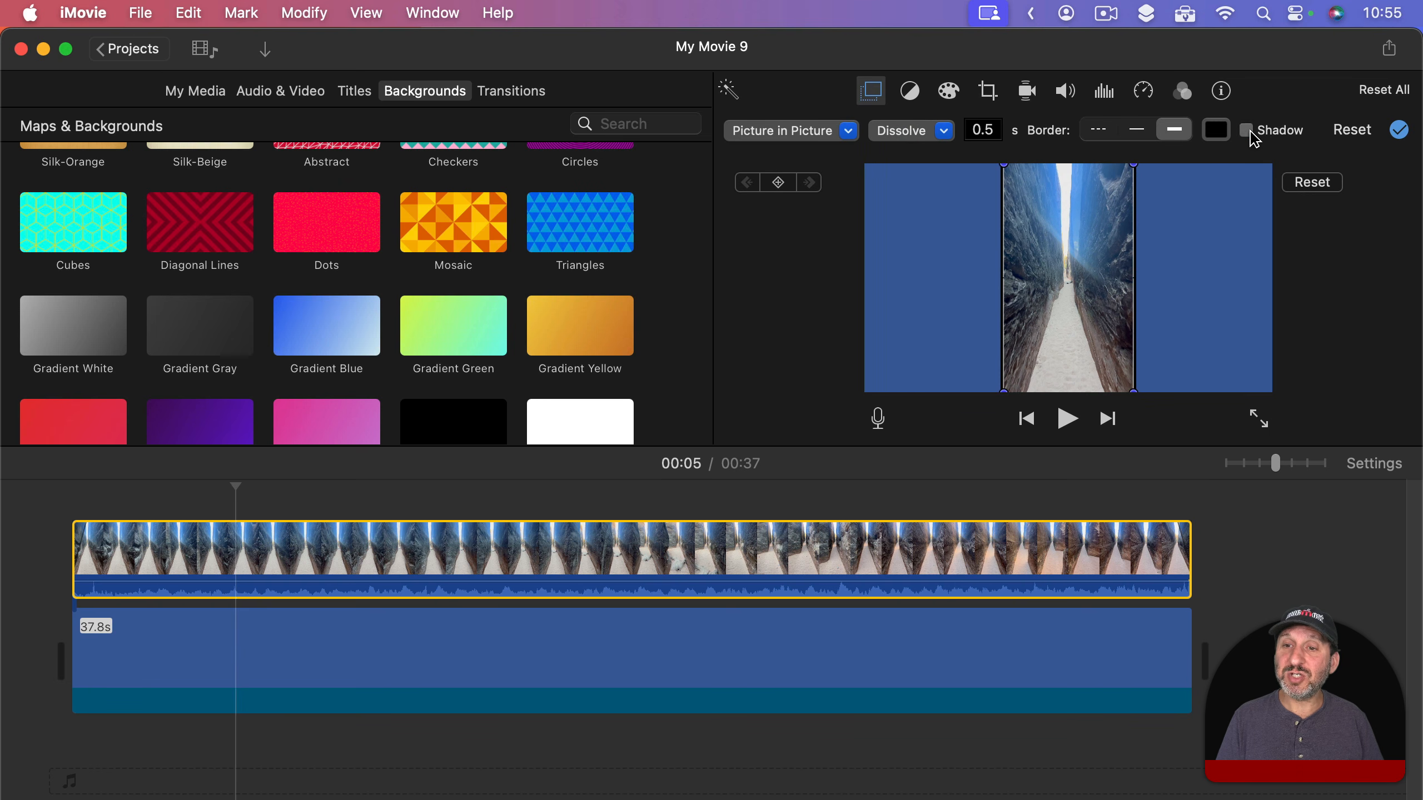
{"action": "left_click", "coordinate": [1096, 132]}
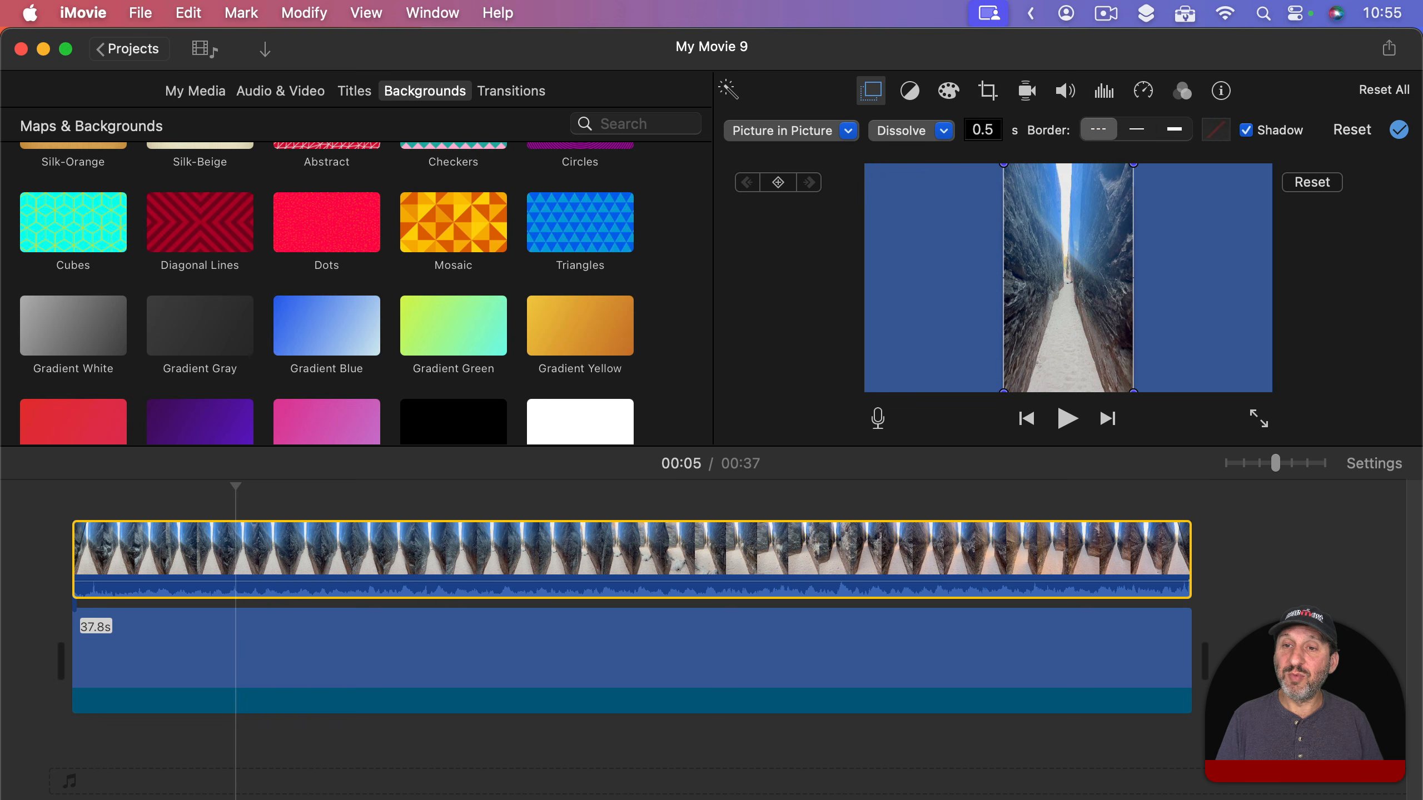
{"action": "left_click", "coordinate": [1395, 130]}
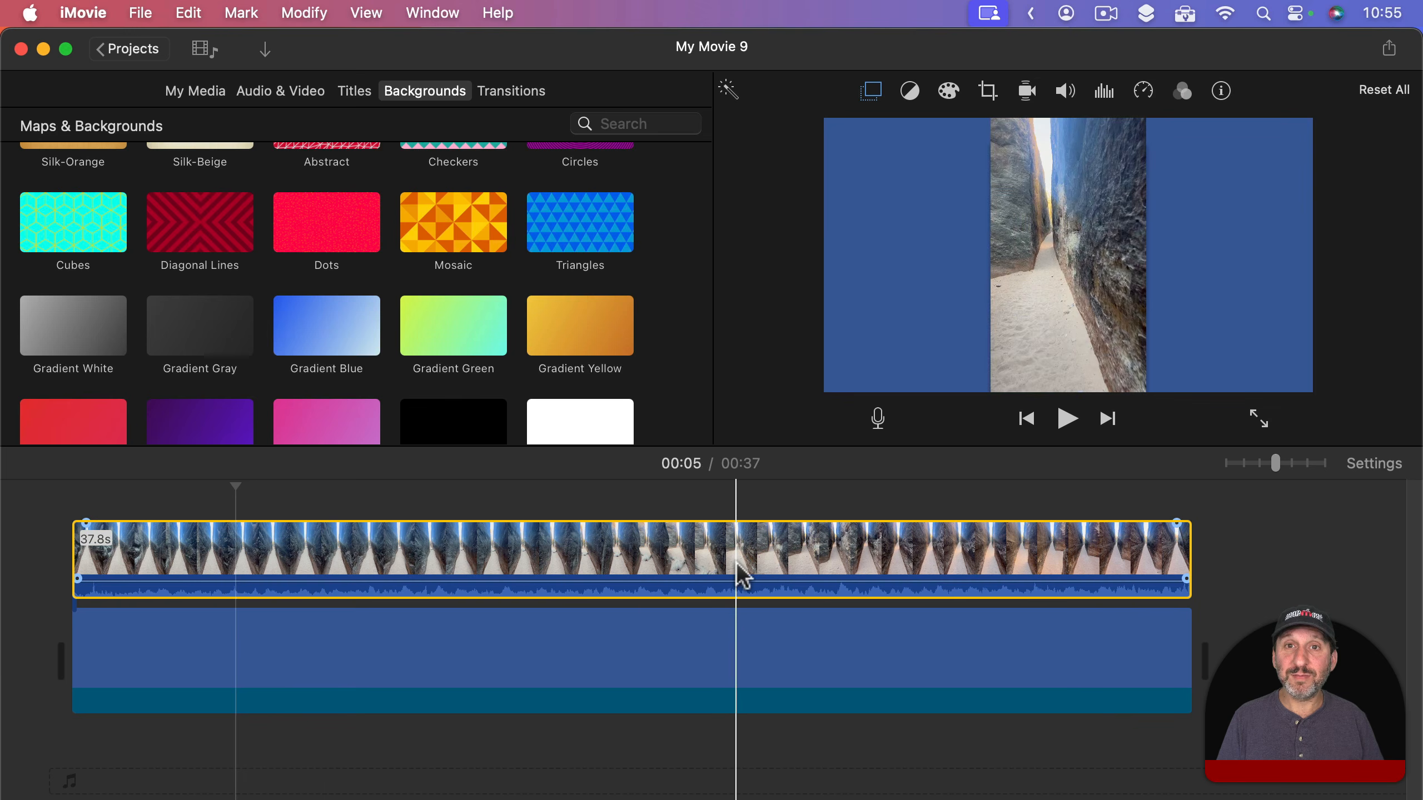
Replace the blue background with the animated Blobs background and extend it to 37.8 s to match the vertical clip
{"action": "scroll", "coordinate": [308, 368], "scroll_direction": "up", "scroll_amount": 5}
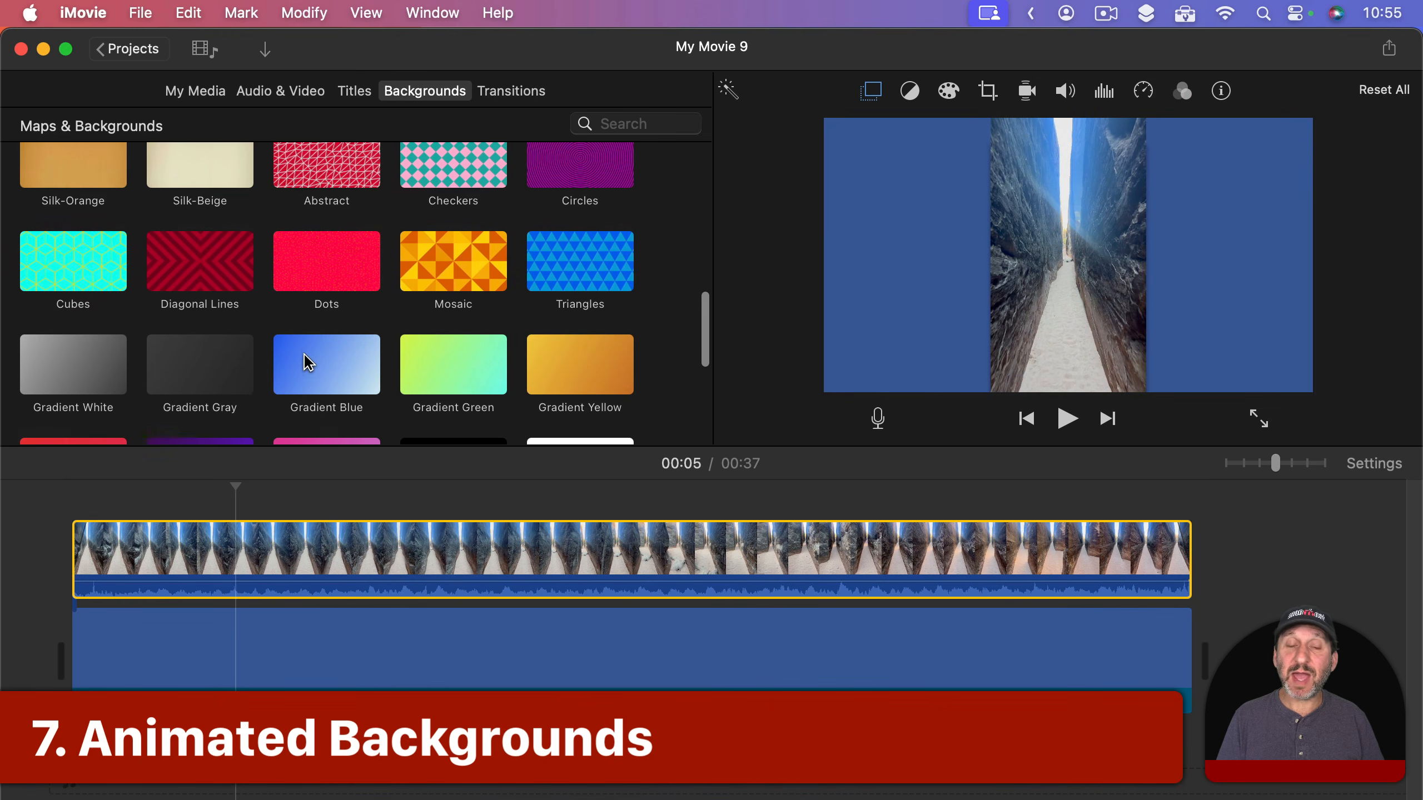
{"action": "scroll", "coordinate": [306, 361], "scroll_direction": "up", "scroll_amount": 3}
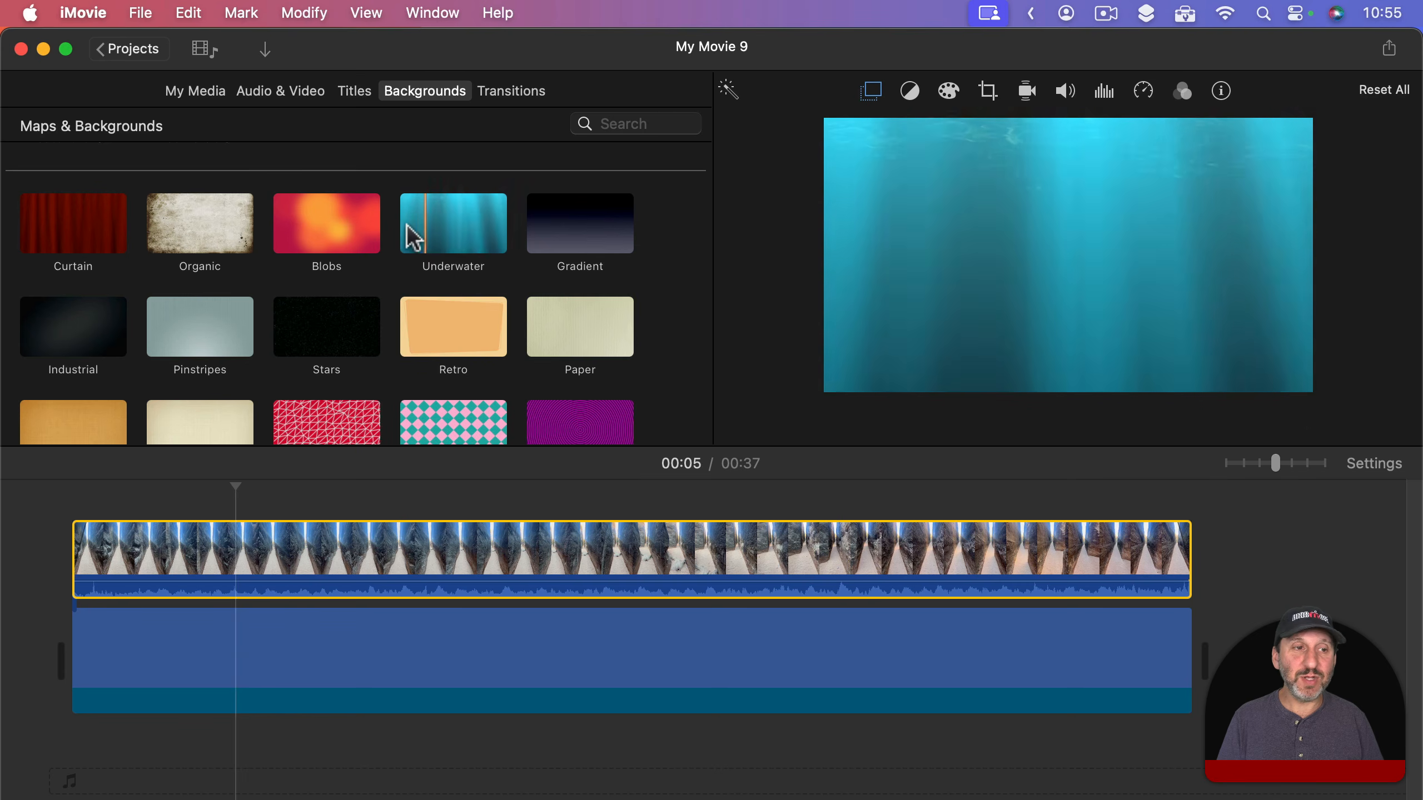
{"action": "left_click", "coordinate": [336, 236]}
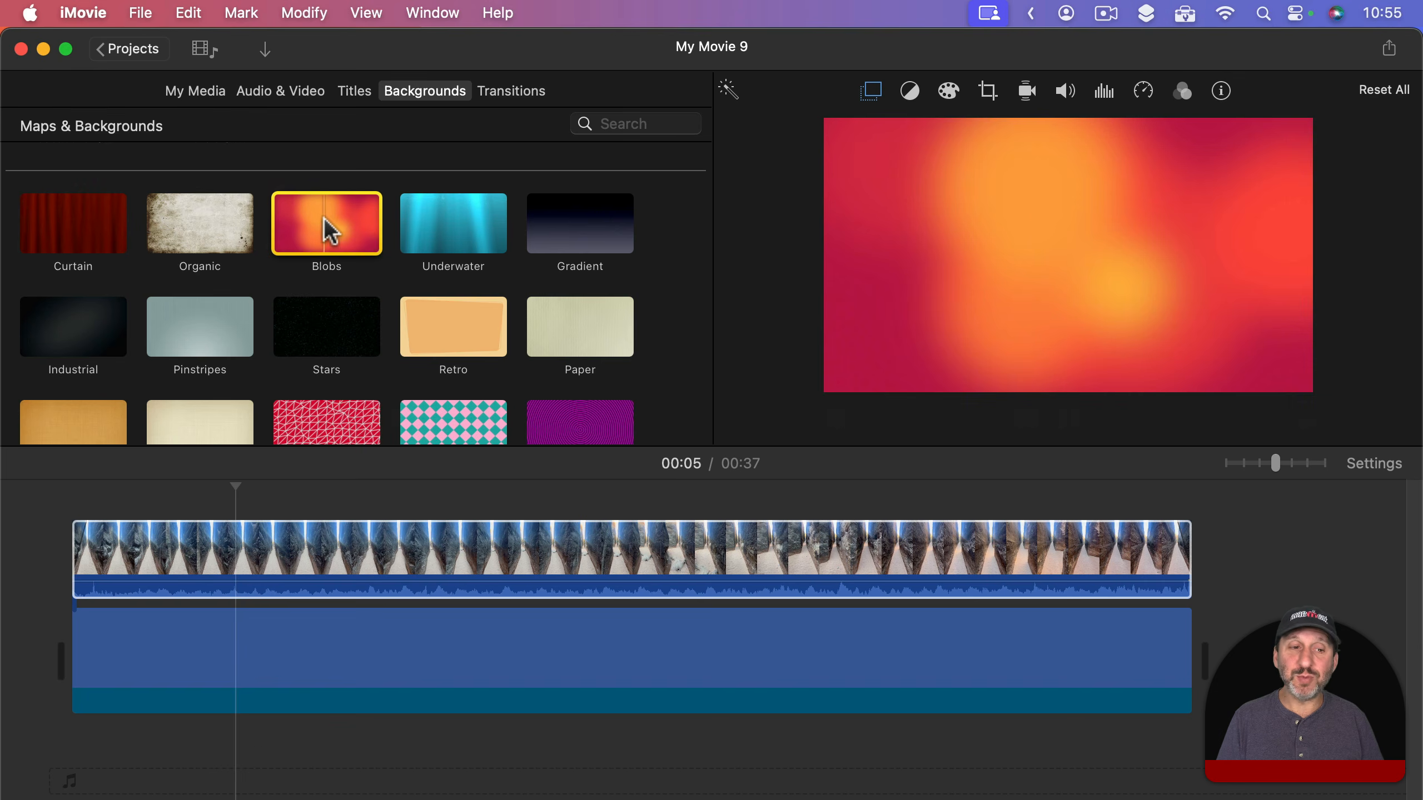
{"action": "left_click_drag", "start_coordinate": [336, 236], "coordinate": [145, 658]}
{"action": "left_click", "coordinate": [225, 667]}
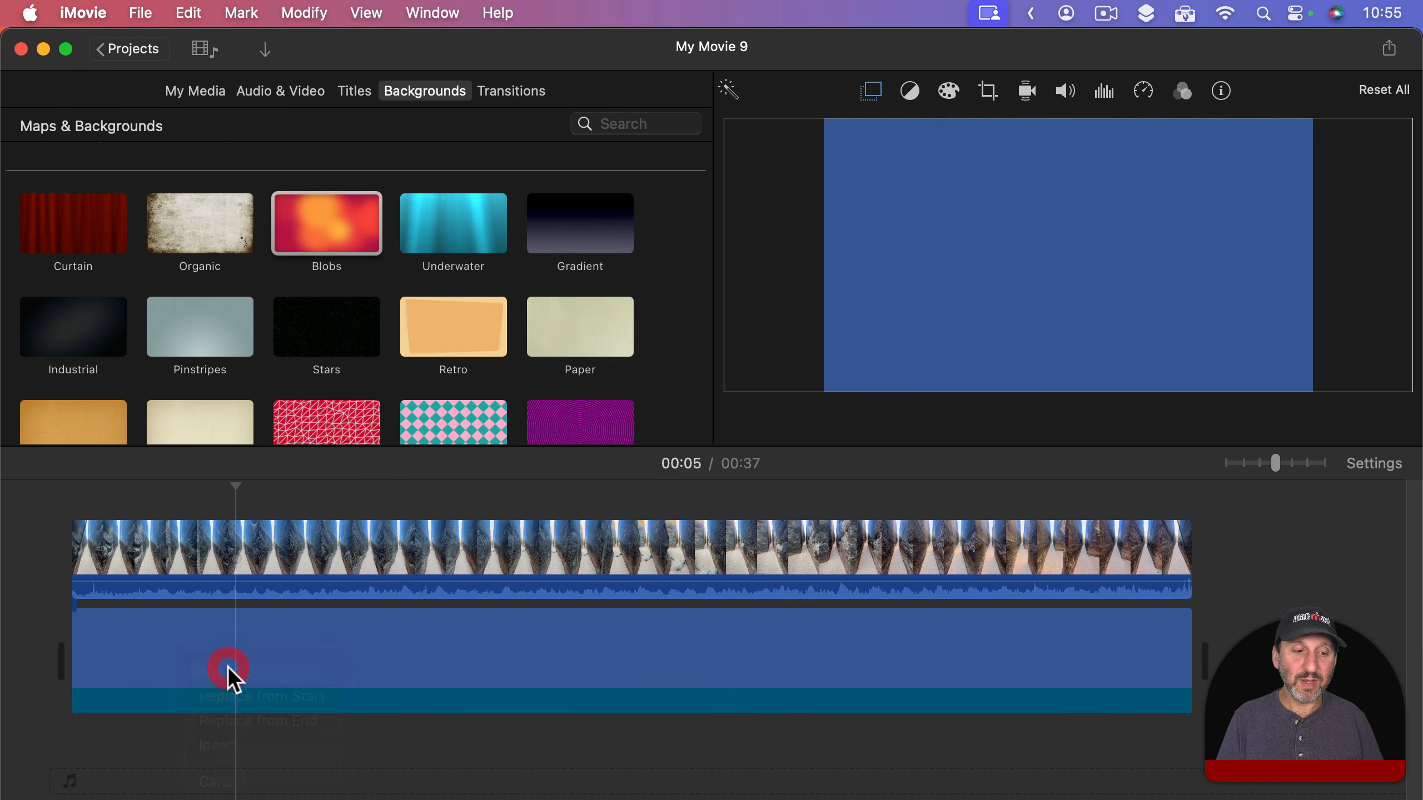
{"action": "left_click_drag", "start_coordinate": [190, 645], "coordinate": [1216, 619]}
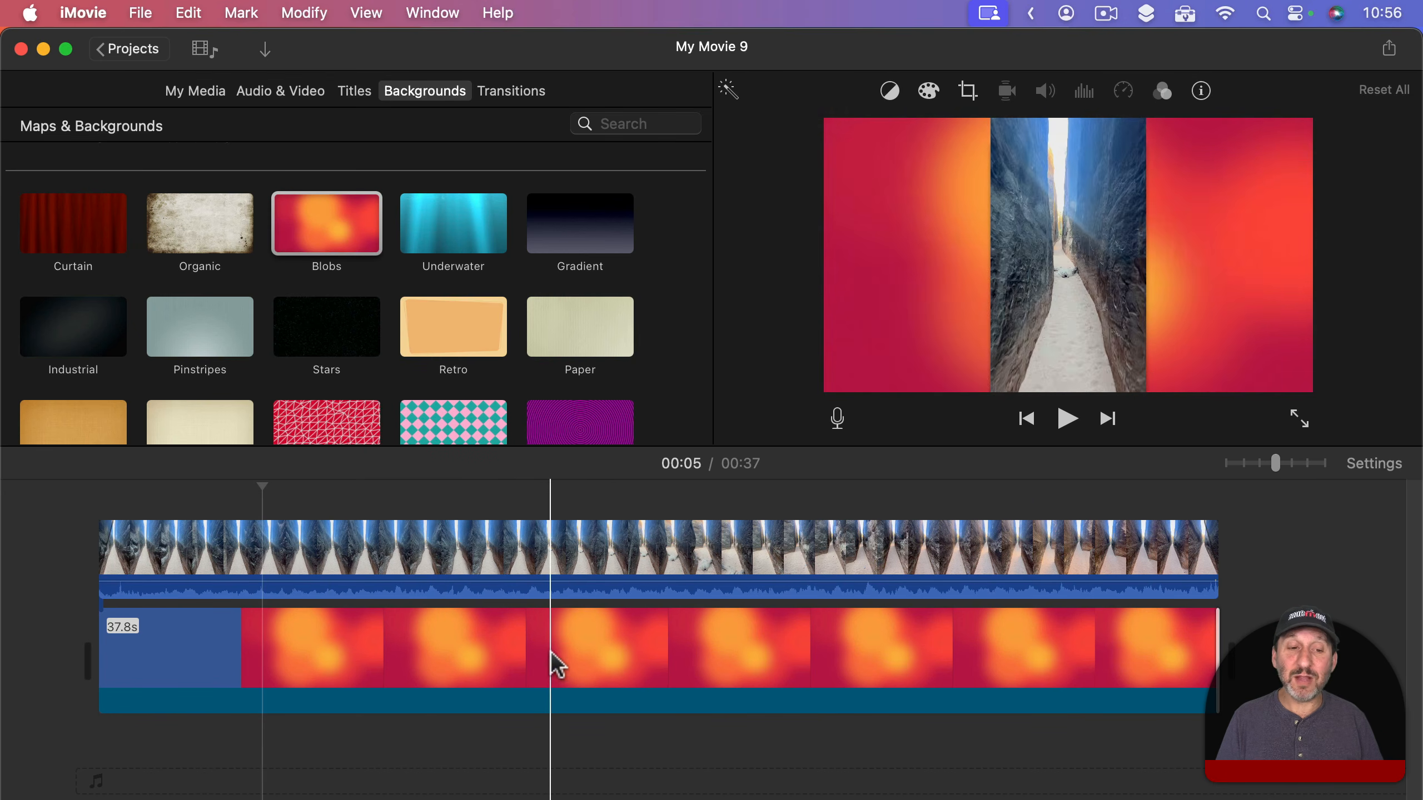
Color-correct the Blobs background with a warmer temperature, lower saturation and a narrower range between shadows and highlights
{"action": "left_click", "coordinate": [276, 663]}
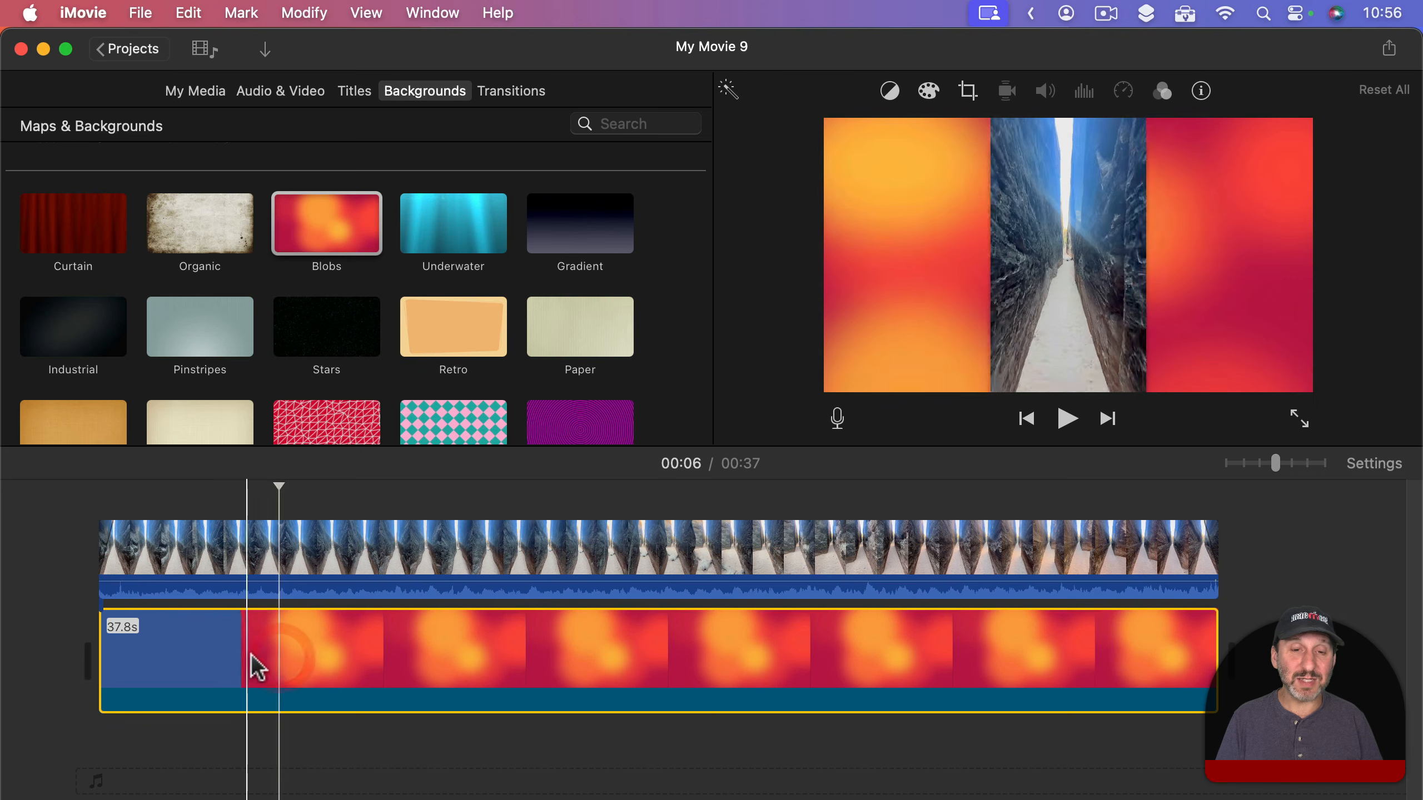
{"action": "left_click", "coordinate": [929, 92]}
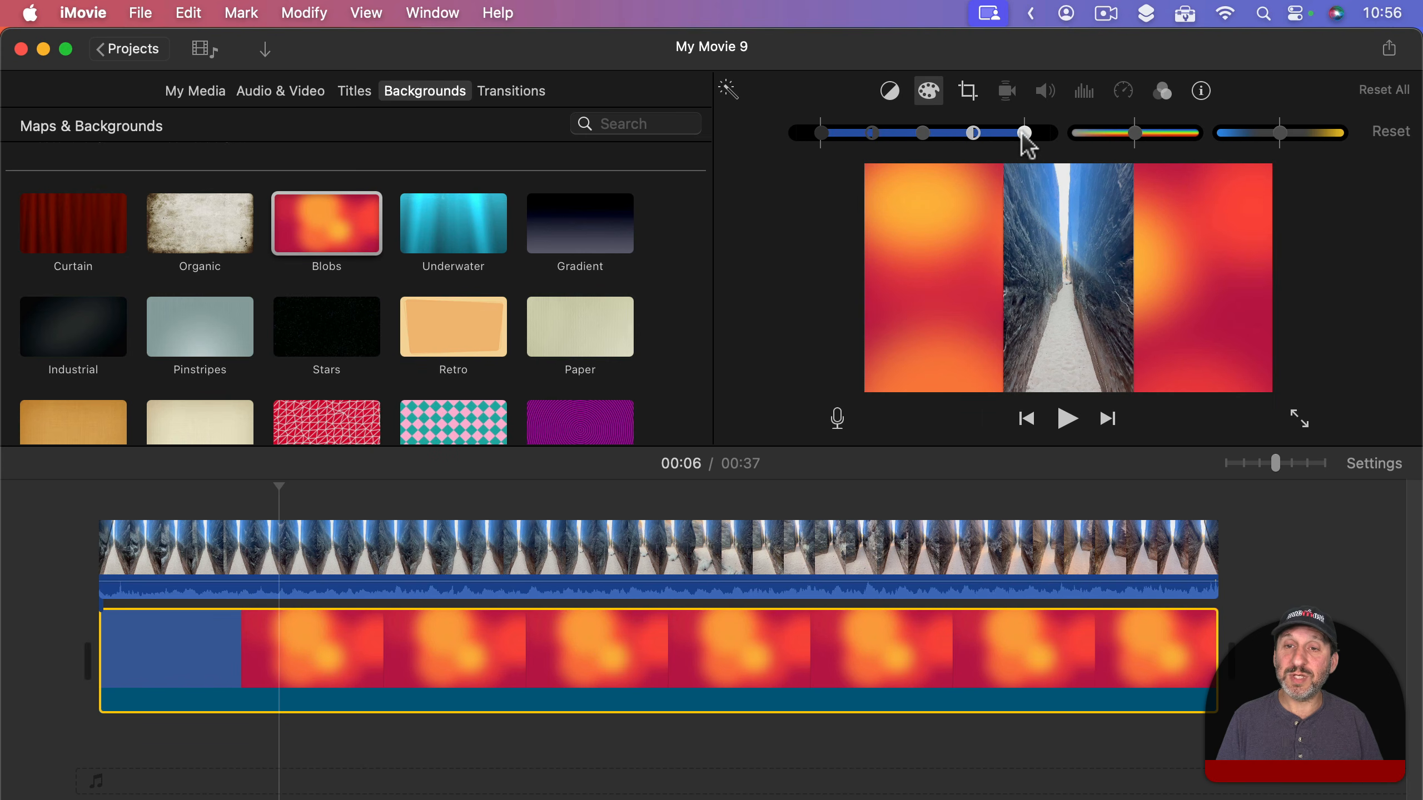
{"action": "left_click_drag", "start_coordinate": [1279, 133], "coordinate": [1336, 133]}
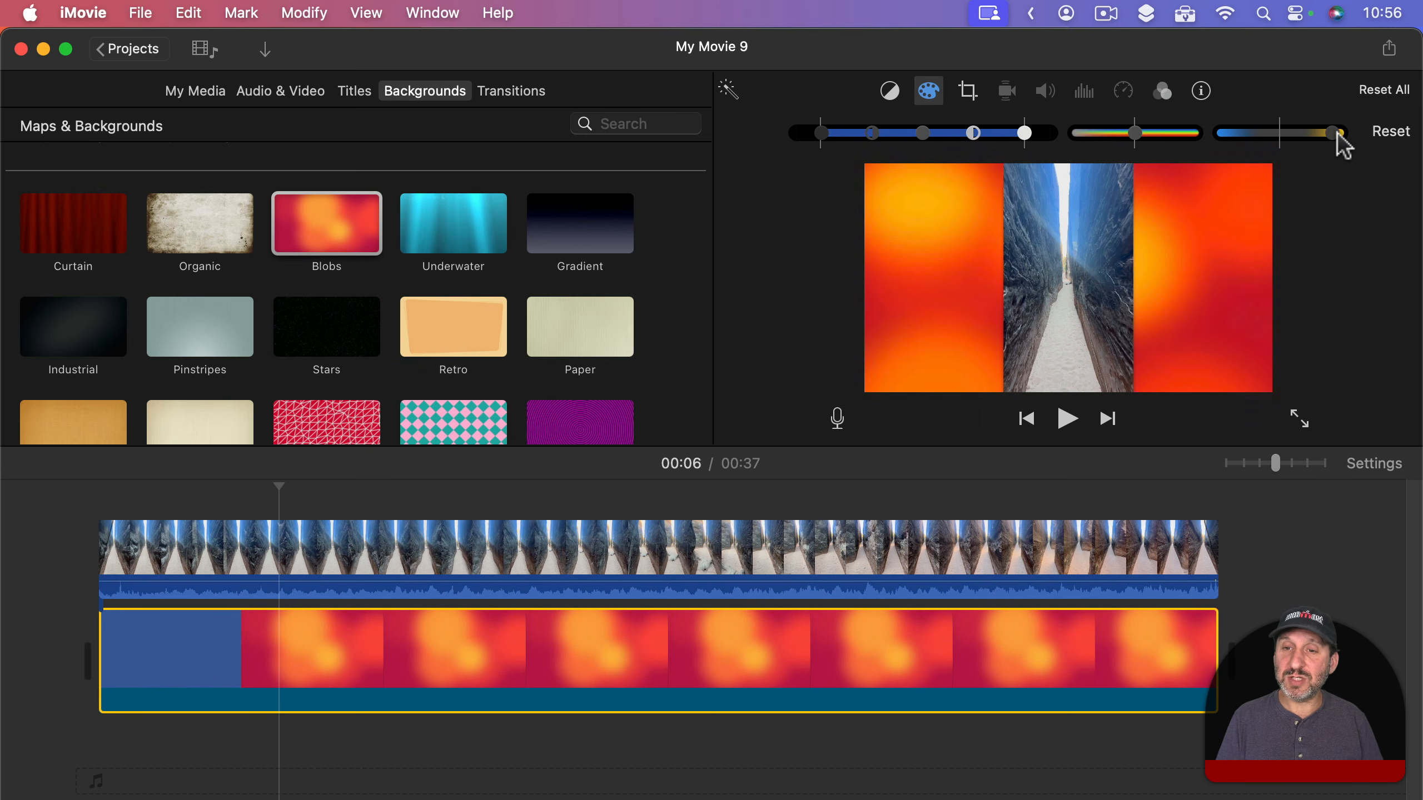
{"action": "left_click_drag", "start_coordinate": [1136, 134], "coordinate": [1006, 138]}
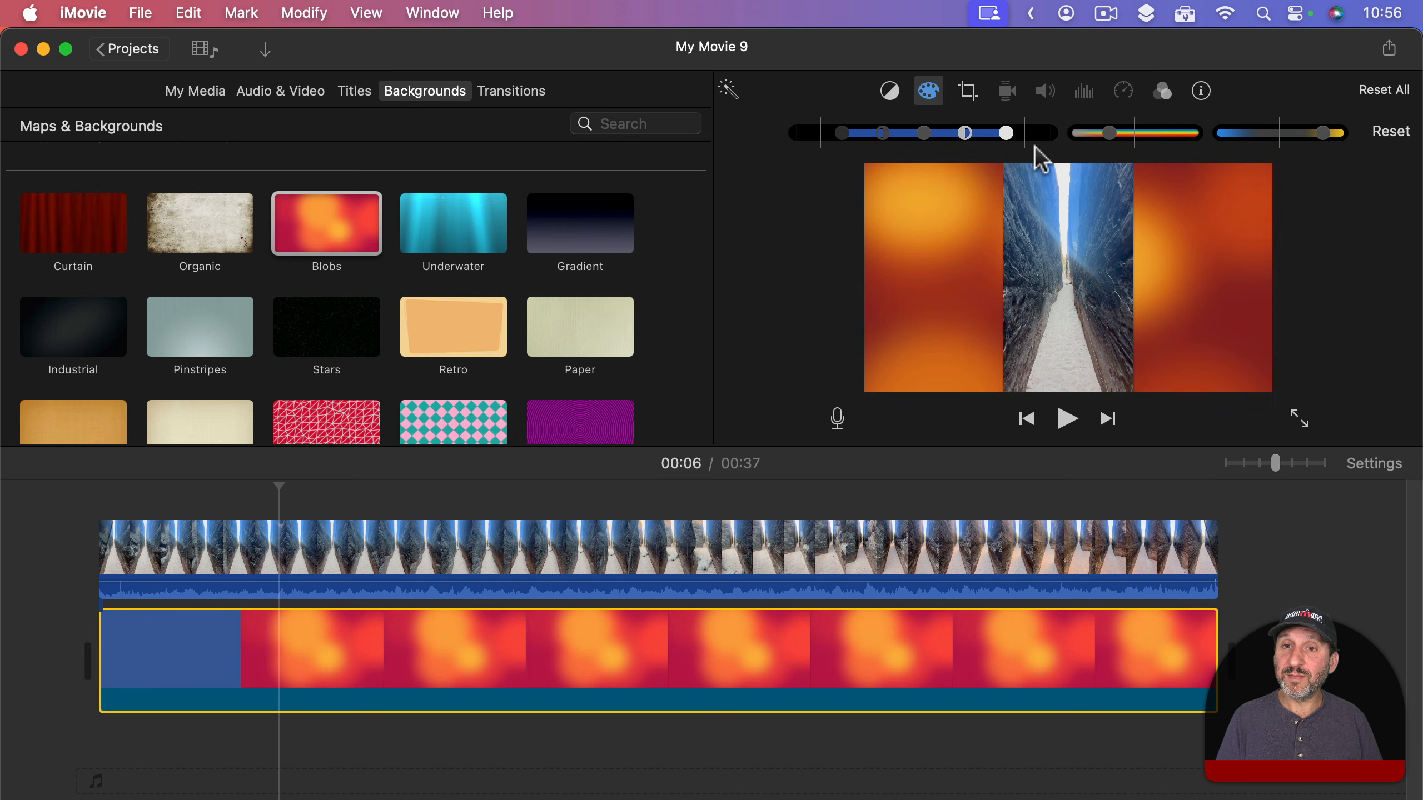
Use Match Color to match the Blobs background to a frame of the vertical clip, apply it, and check another frame
{"action": "left_click", "coordinate": [890, 90]}
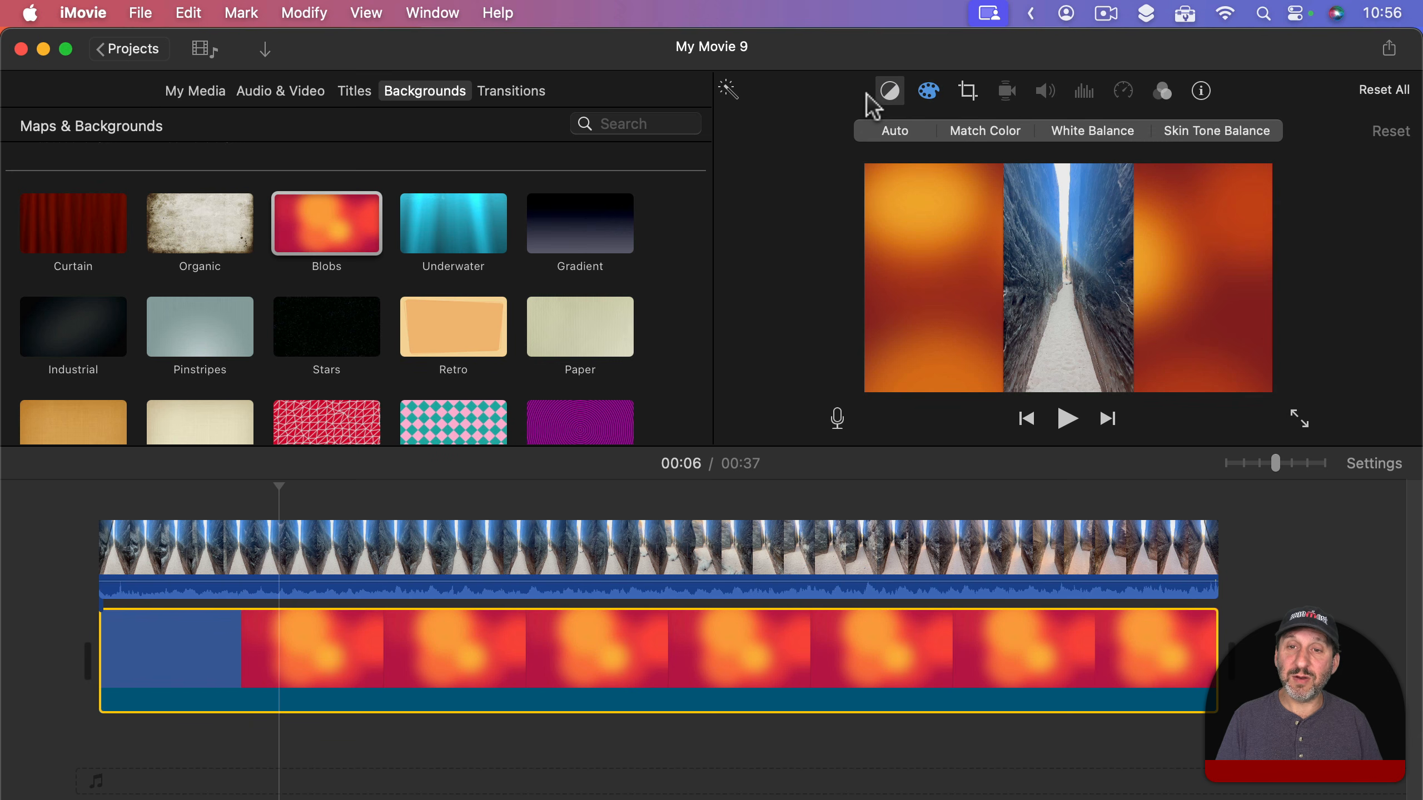
{"action": "left_click", "coordinate": [987, 134]}
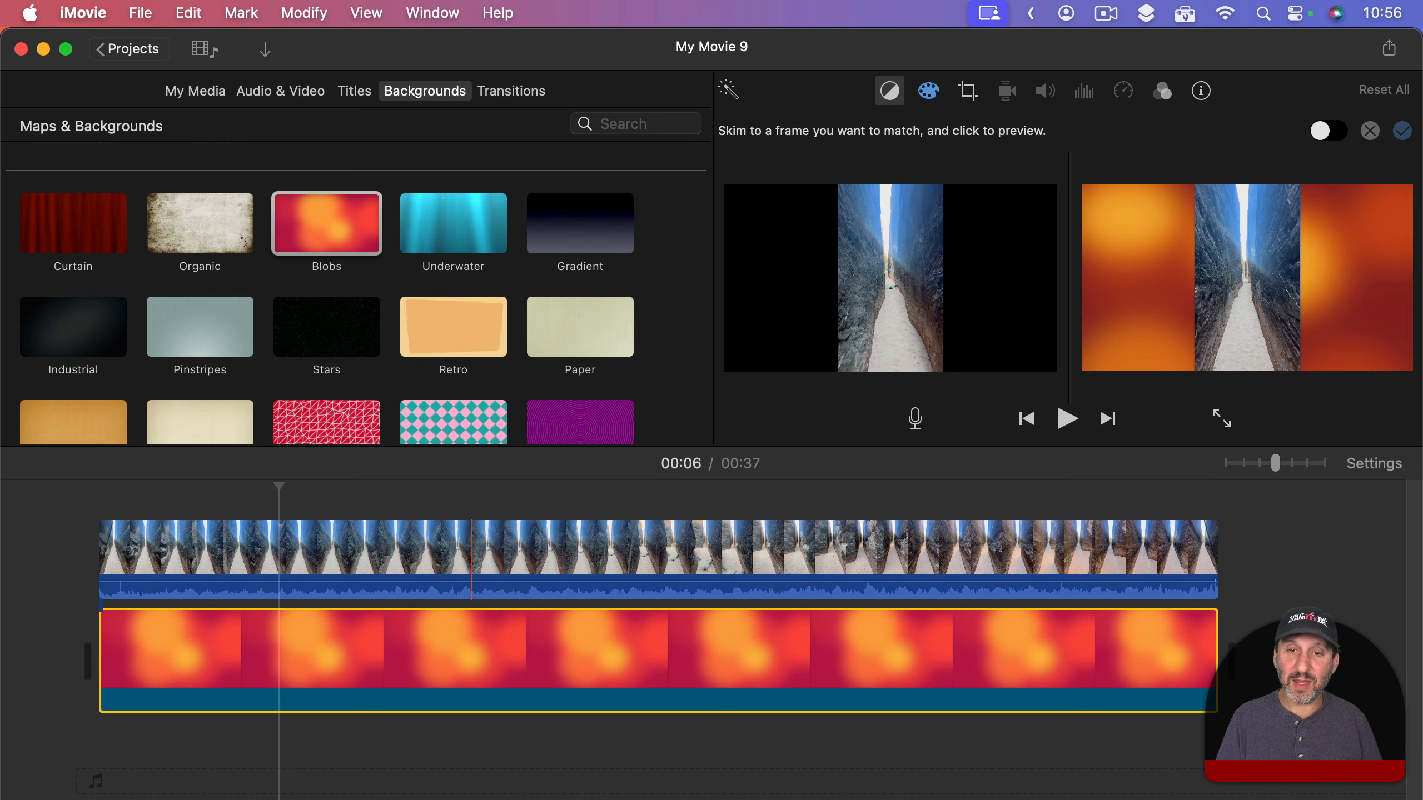
{"action": "left_click", "coordinate": [473, 543]}
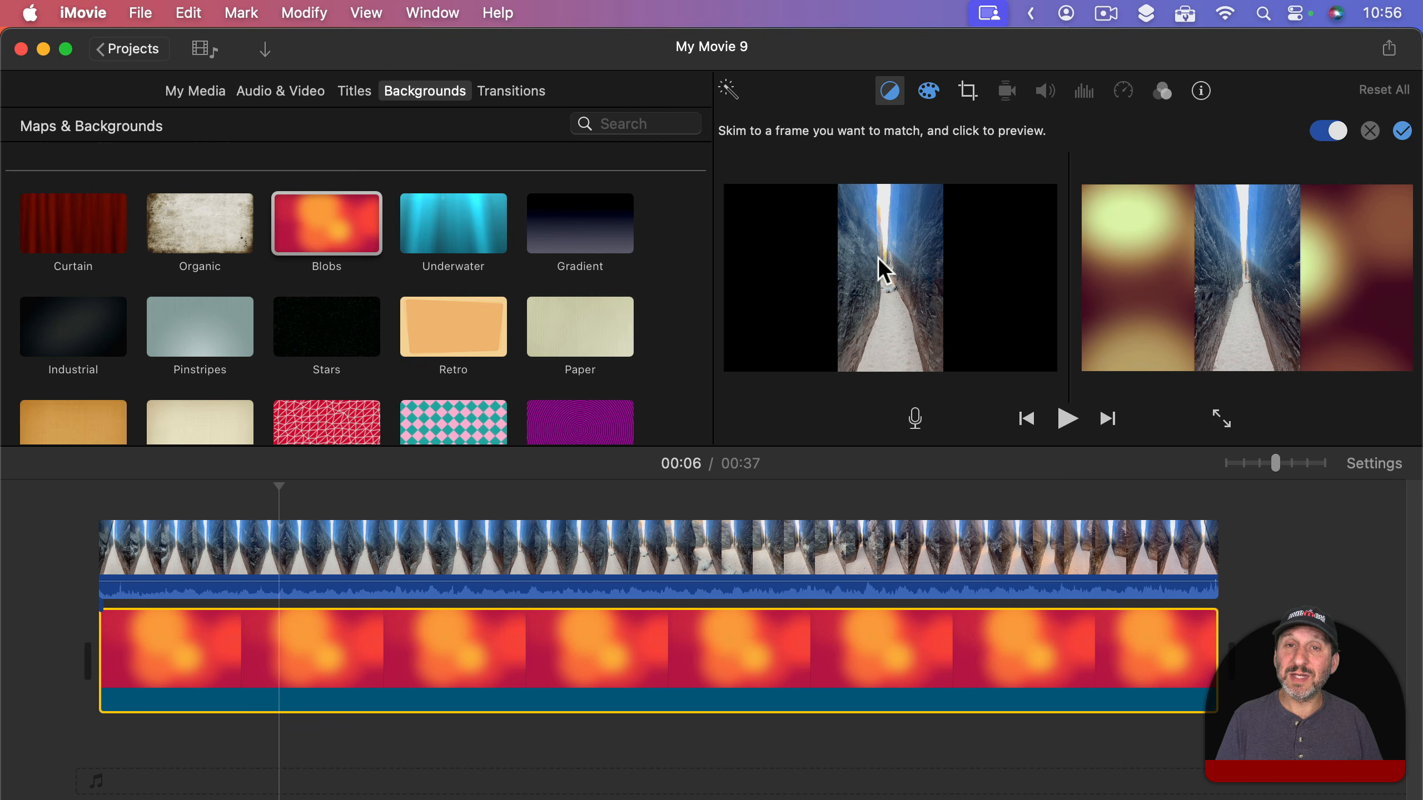
{"action": "left_click", "coordinate": [1403, 130]}
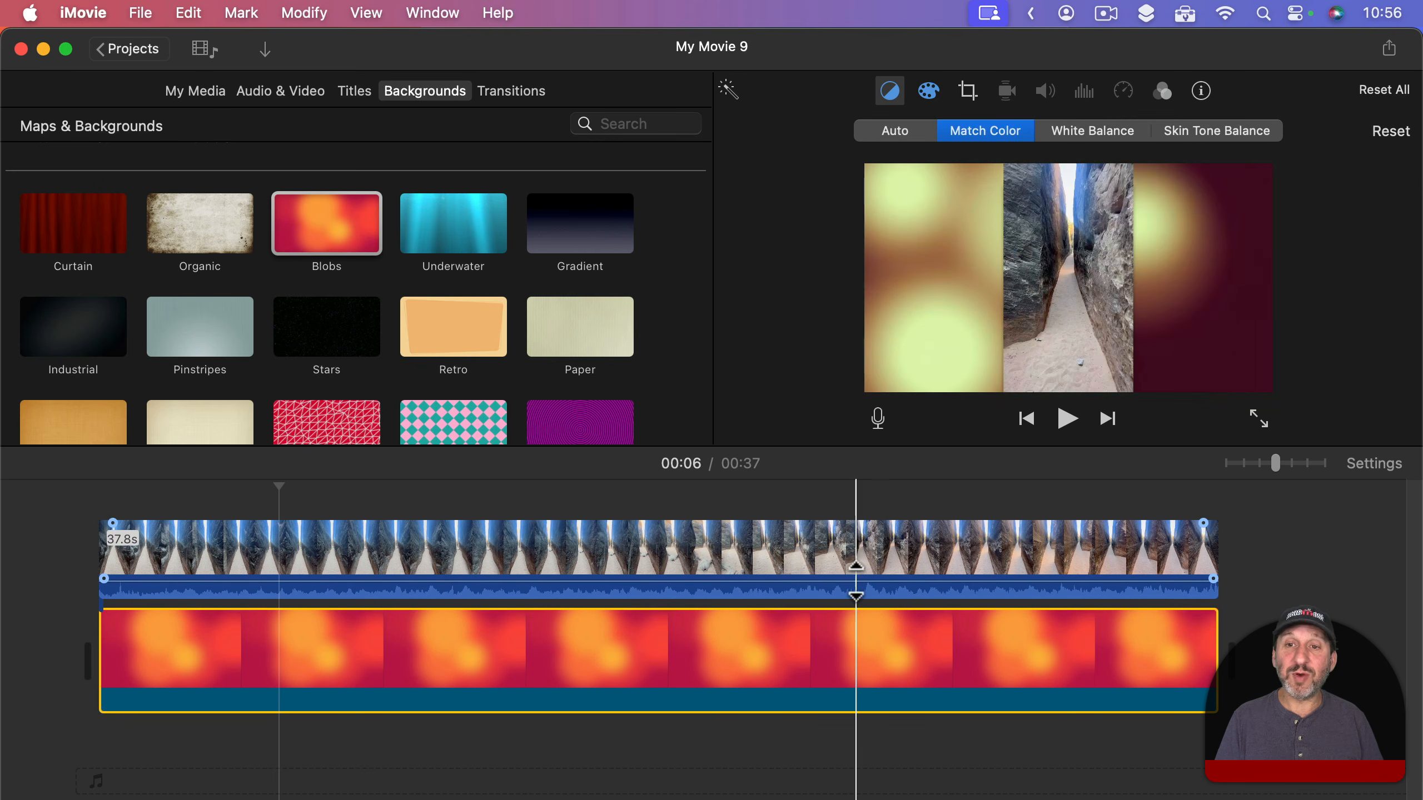
{"action": "left_click", "coordinate": [672, 622]}
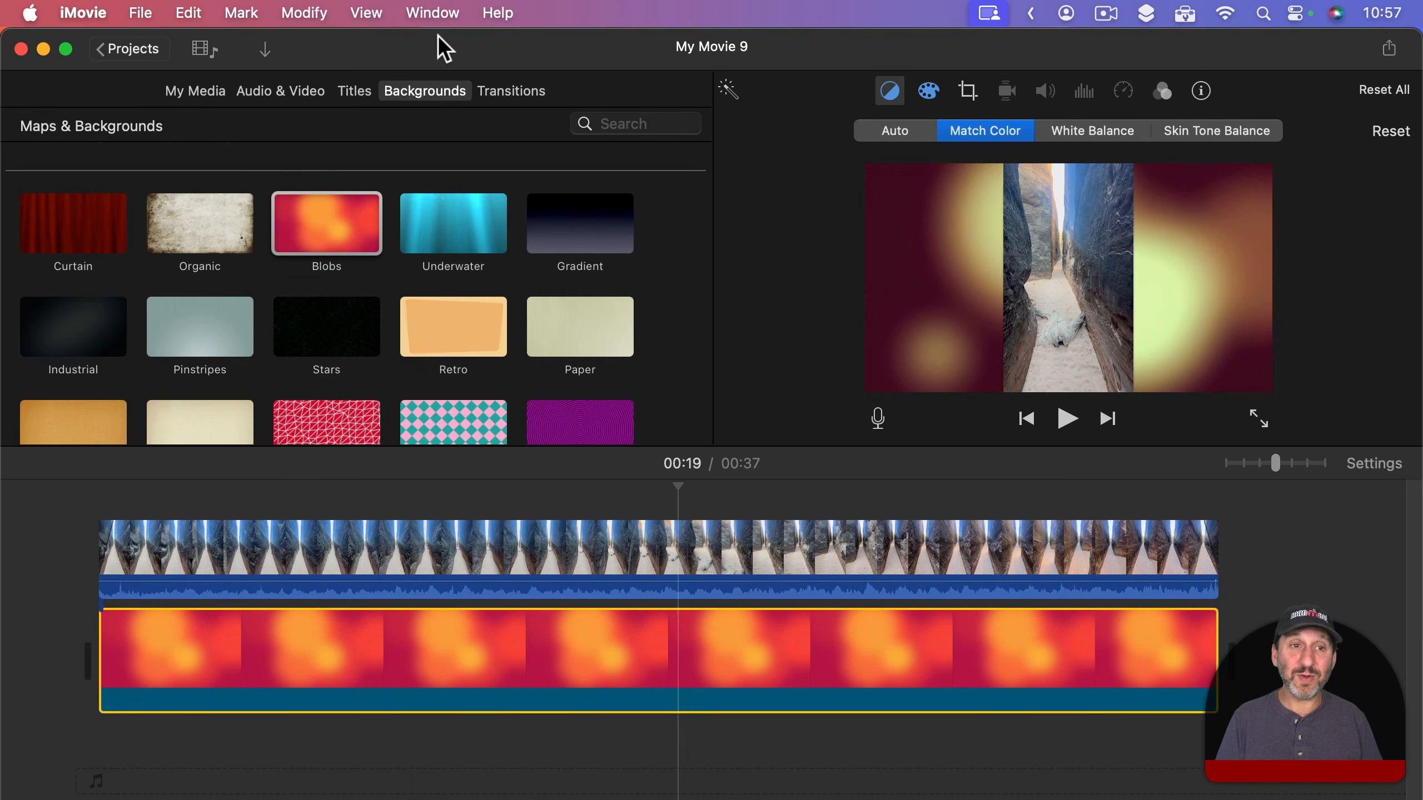
Delete the vertical clip and the Blobs background so the timeline is empty
{"action": "left_click", "coordinate": [404, 538]}
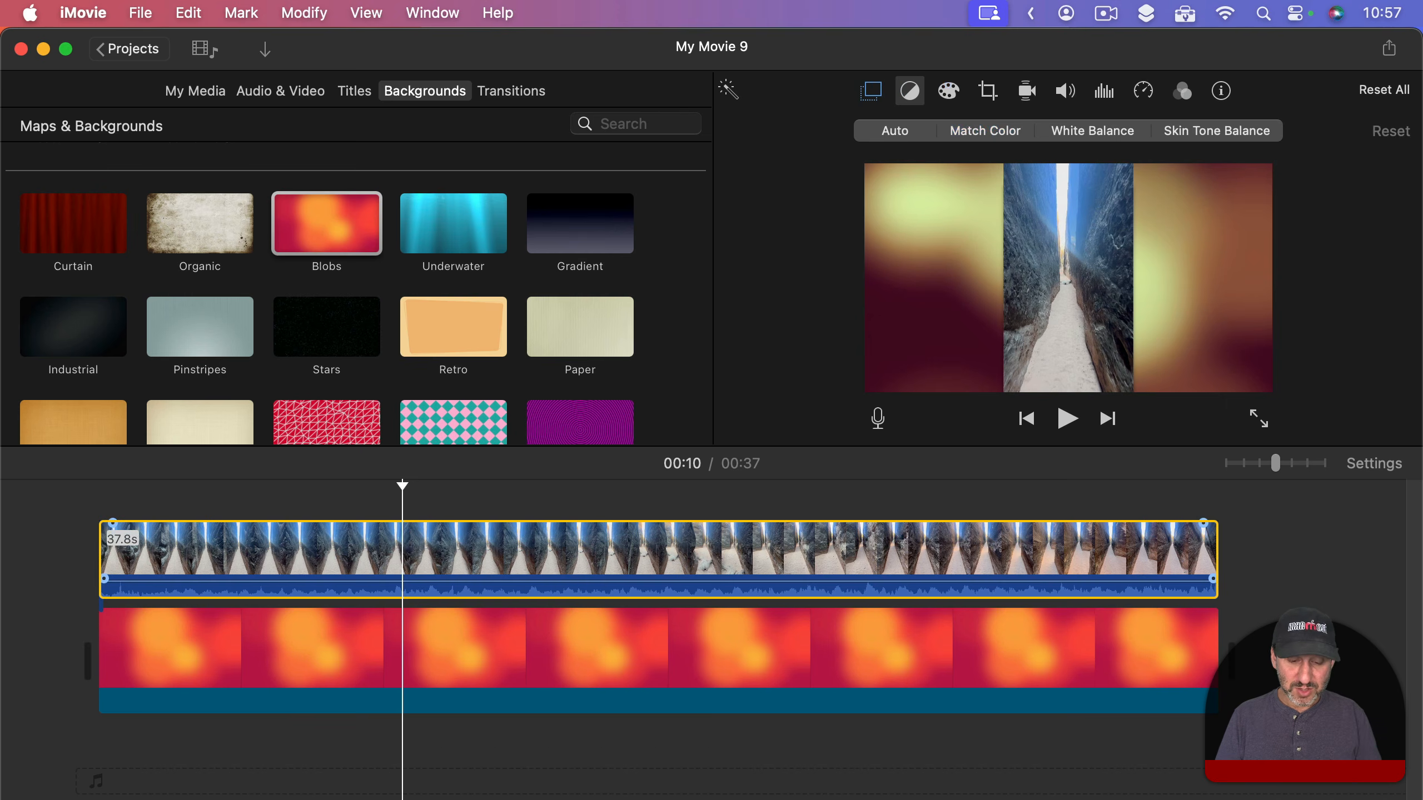
{"action": "key", "text": "BackSpace"}
{"action": "left_click", "coordinate": [388, 670]}
{"action": "key", "text": "BackSpace"}
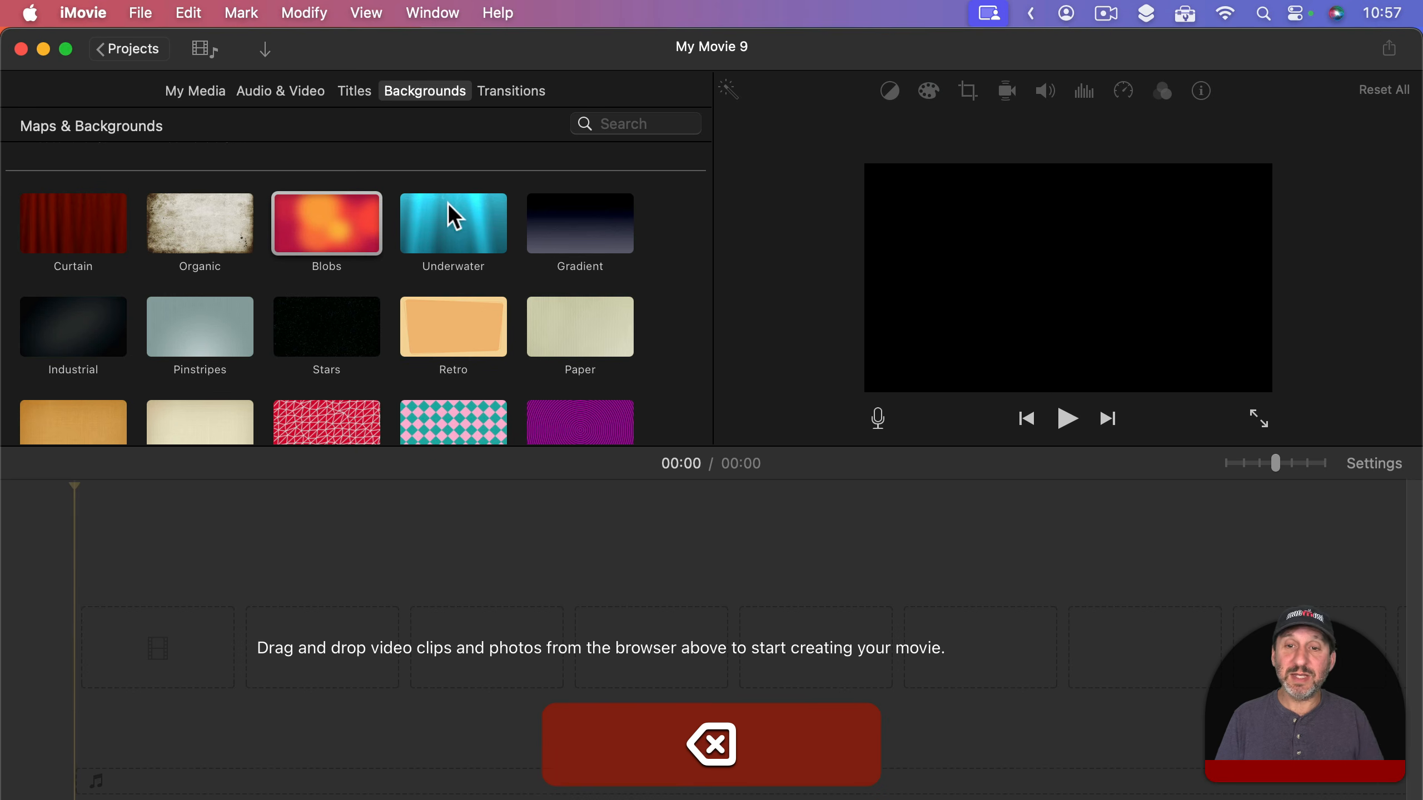
Add Vertical Example.mov from the Files folder to the main track and a second copy directly above it
{"action": "left_click_drag", "start_coordinate": [394, 63], "coordinate": [633, 42]}
{"action": "left_click_drag", "start_coordinate": [72, 168], "coordinate": [396, 653]}
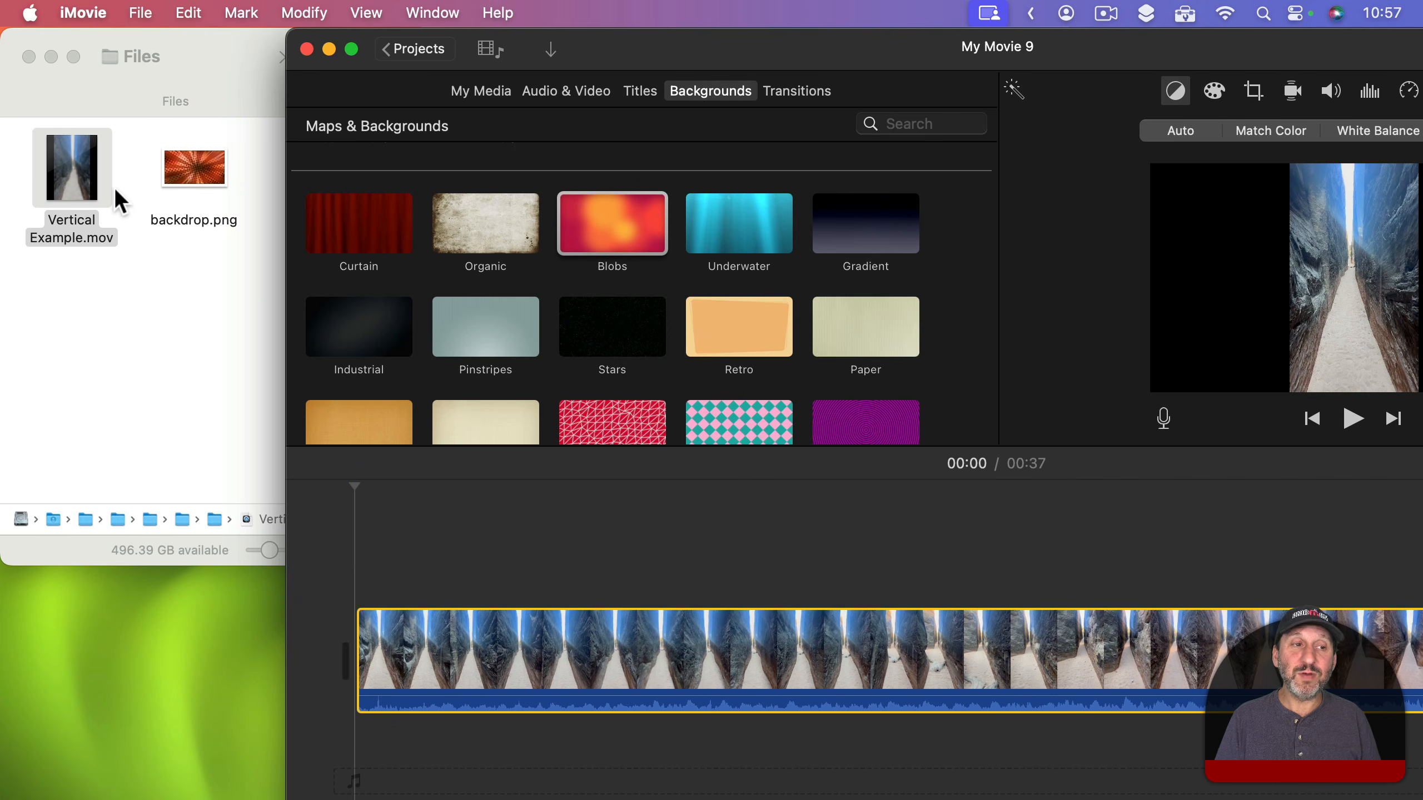
{"action": "left_click_drag", "start_coordinate": [115, 196], "coordinate": [352, 567]}
{"action": "left_click_drag", "start_coordinate": [752, 64], "coordinate": [483, 41]}
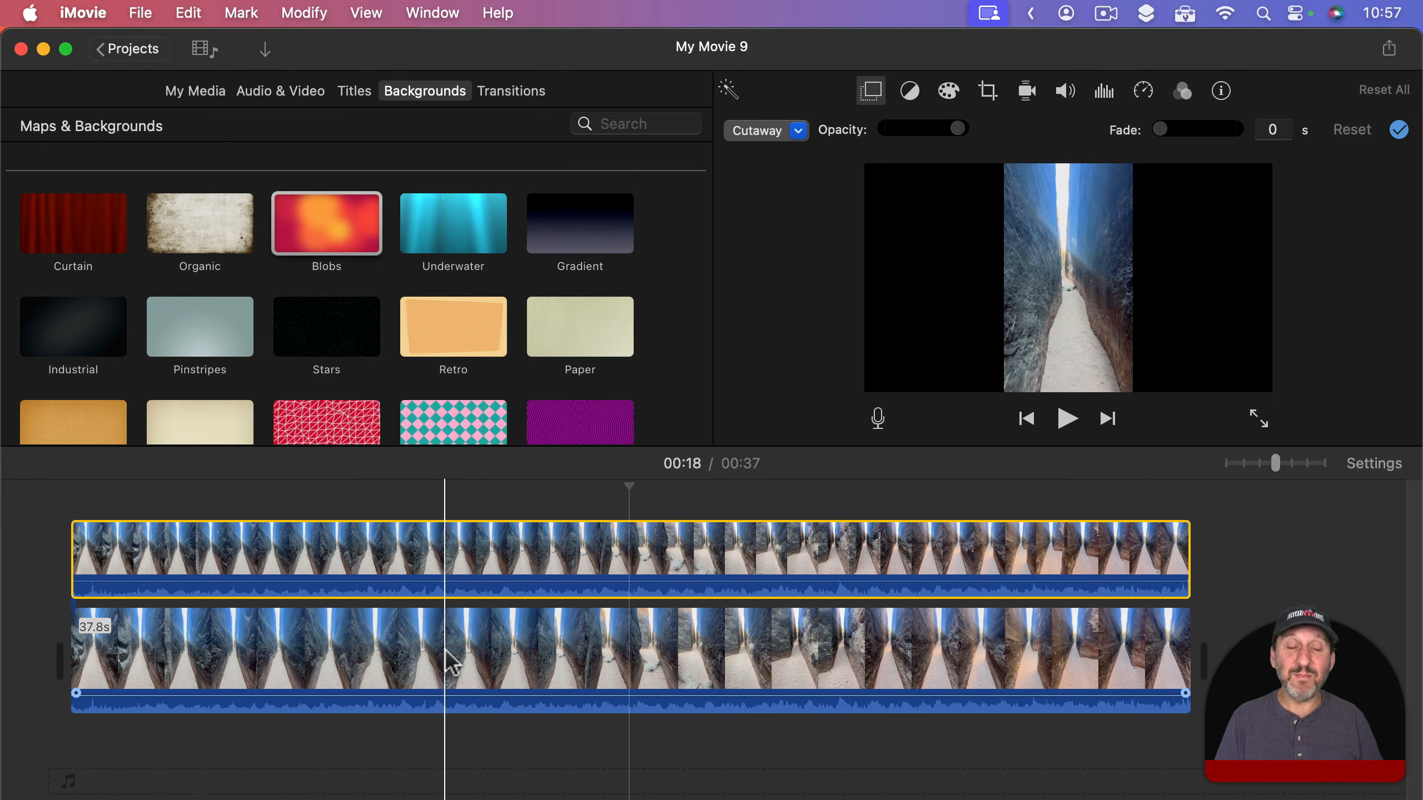
Set the upper clip's overlay to Picture in Picture, then center it and enlarge it to the full frame height
{"action": "left_click", "coordinate": [174, 560]}
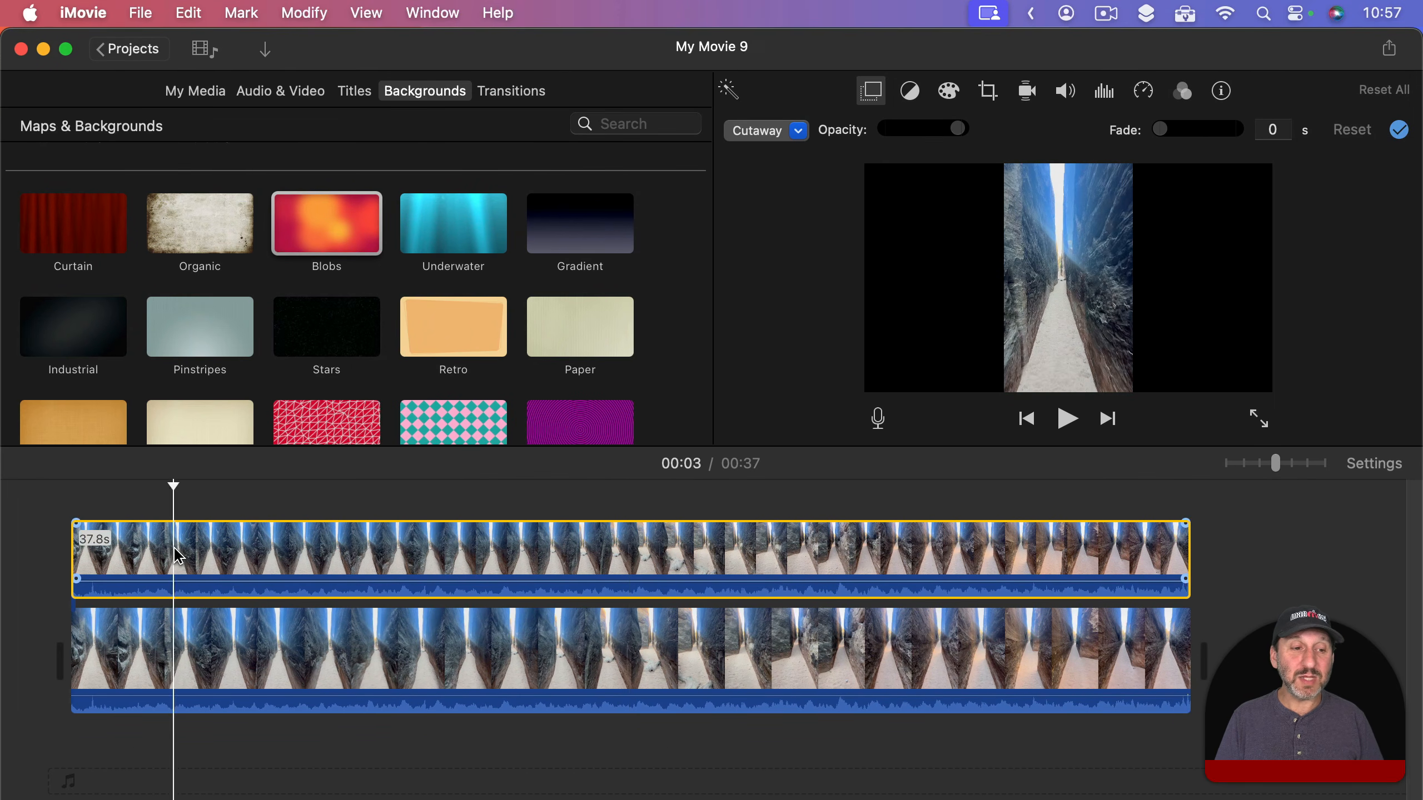
{"action": "left_click", "coordinate": [770, 135]}
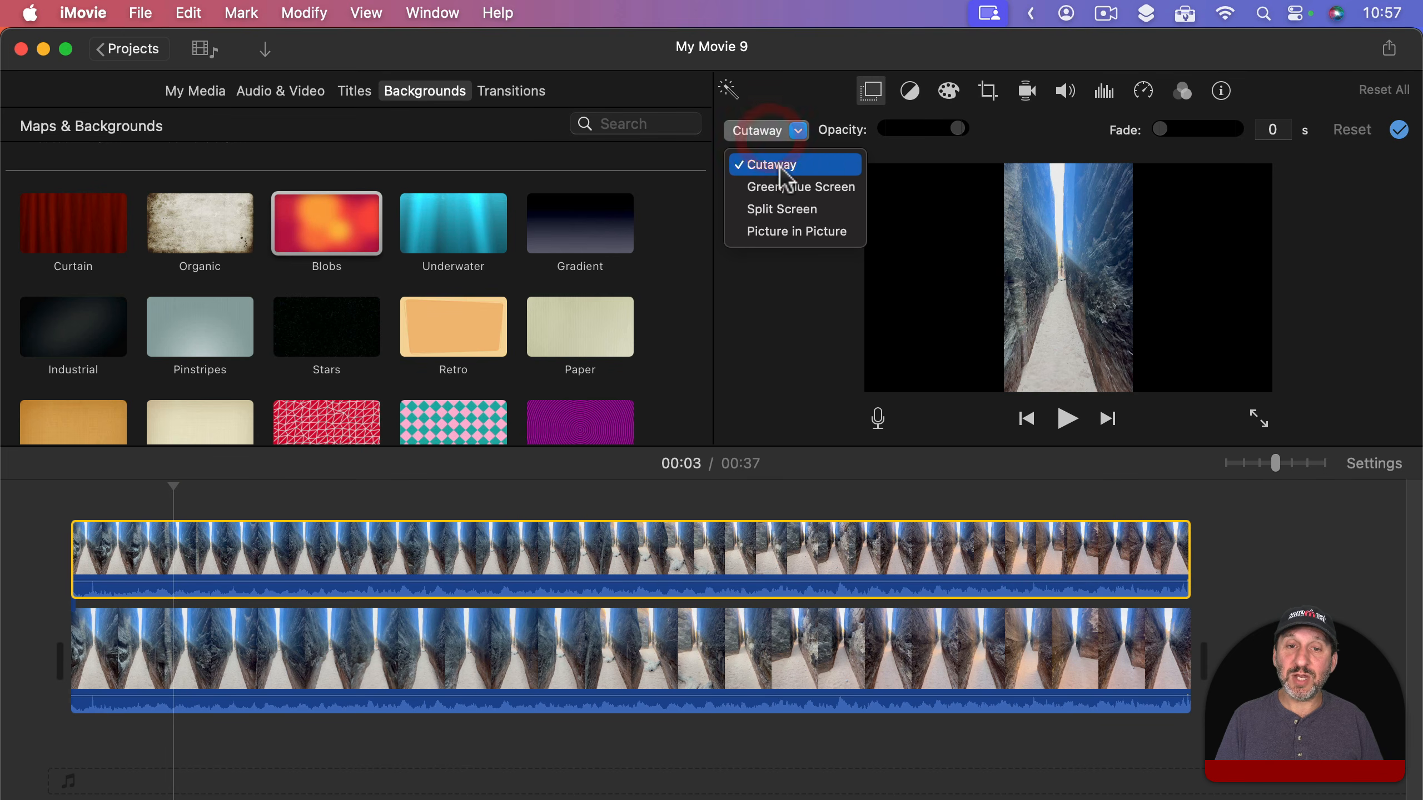
{"action": "left_click", "coordinate": [790, 231]}
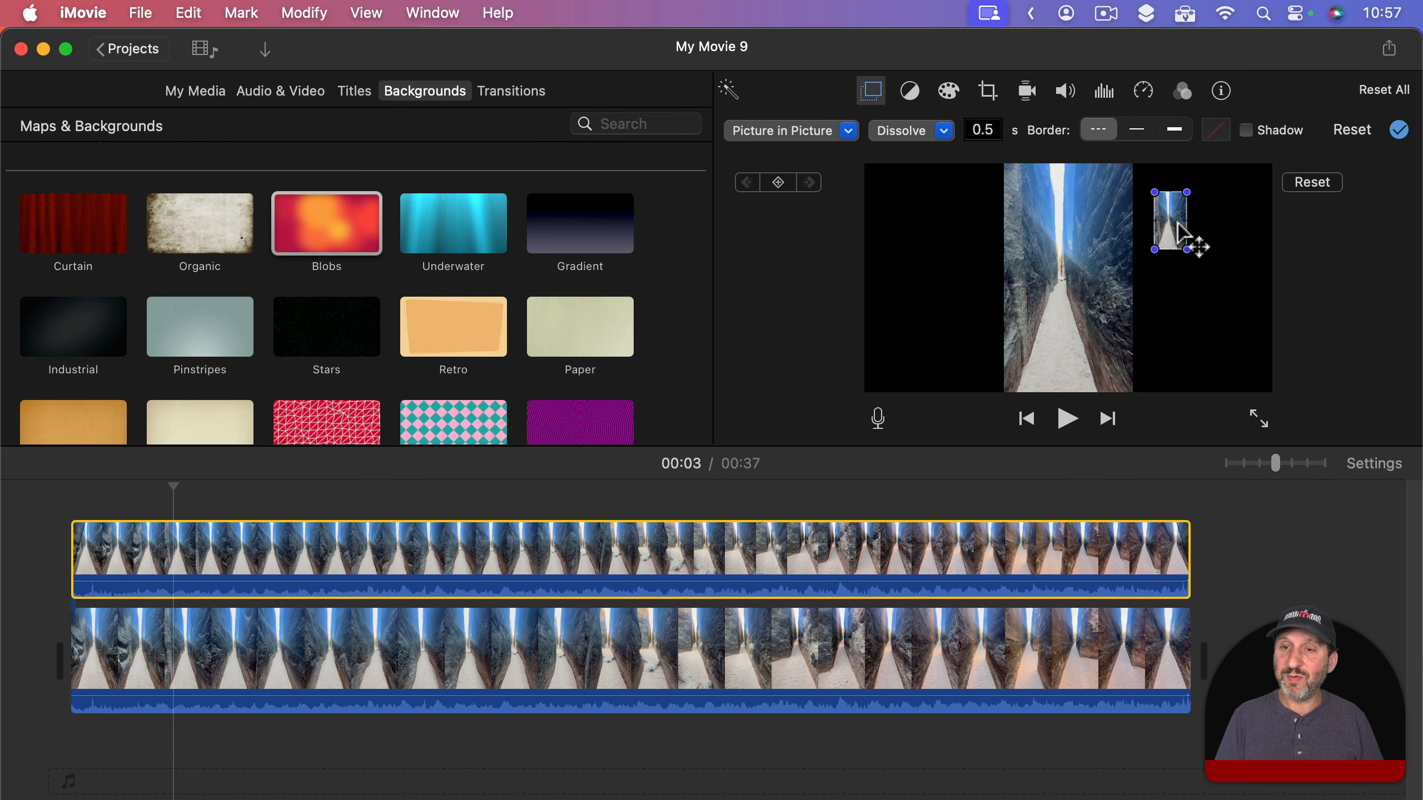
{"action": "left_click_drag", "start_coordinate": [1176, 229], "coordinate": [1133, 366]}
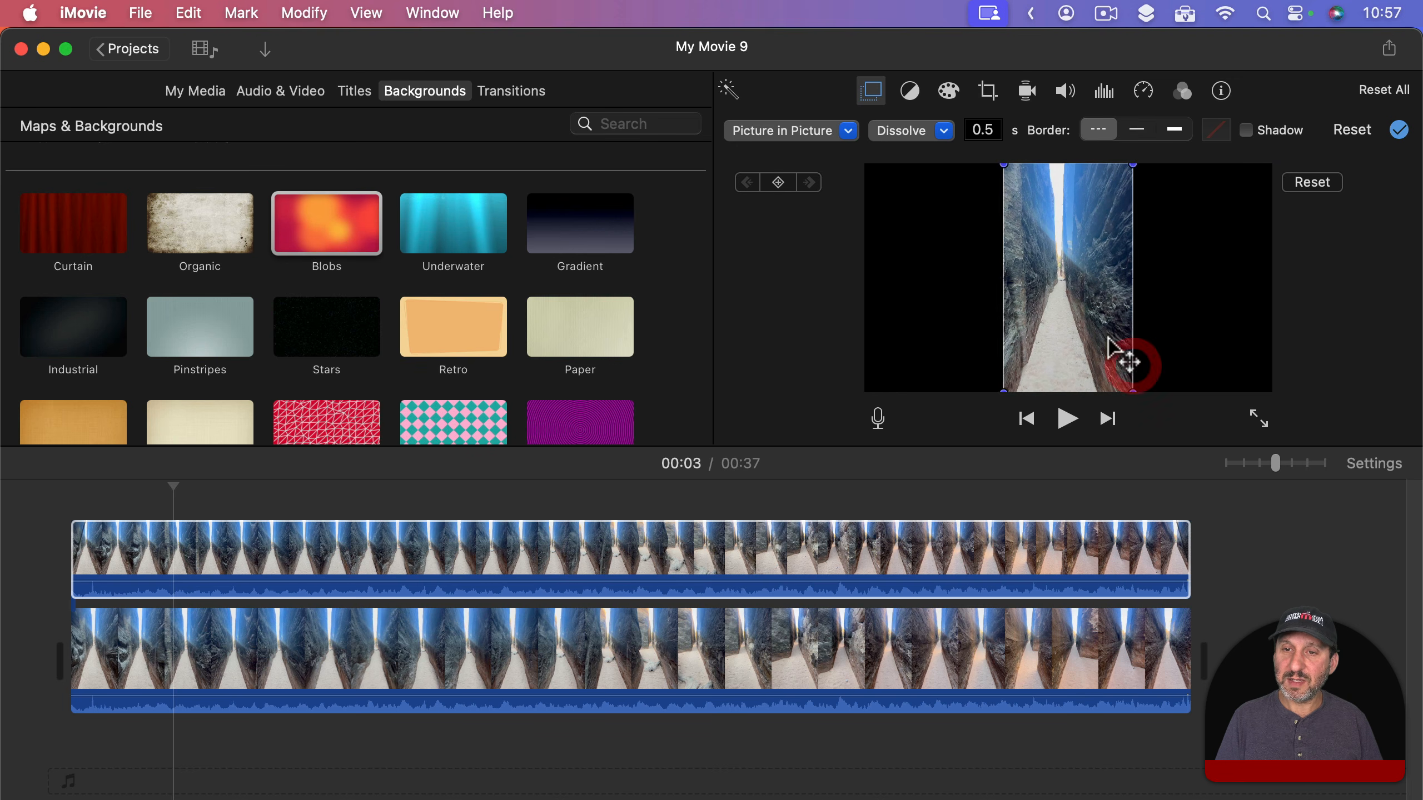
Set the lower clip's crop style to Crop to Fill so it fills the frame, and apply the crop
{"action": "left_click", "coordinate": [247, 679]}
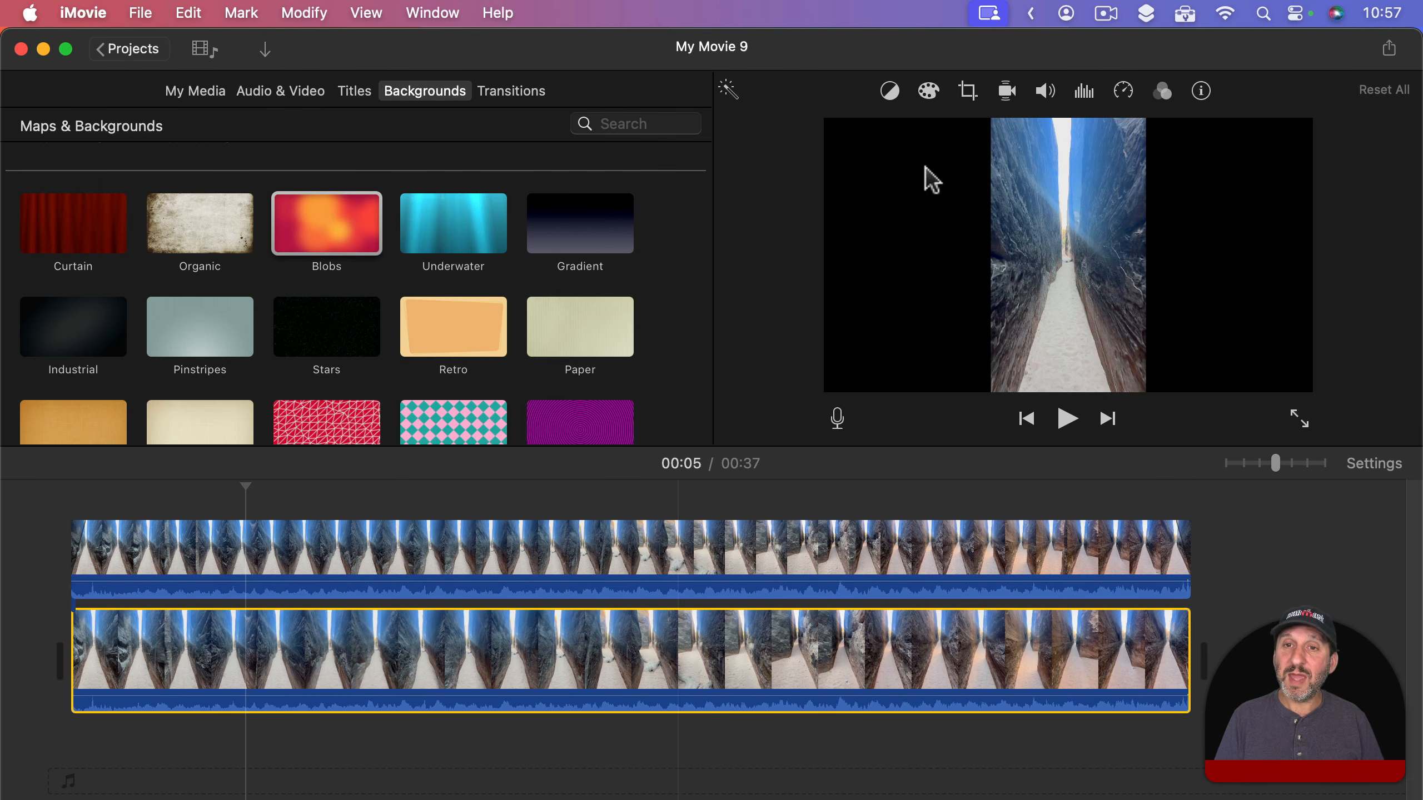
{"action": "left_click", "coordinate": [970, 91]}
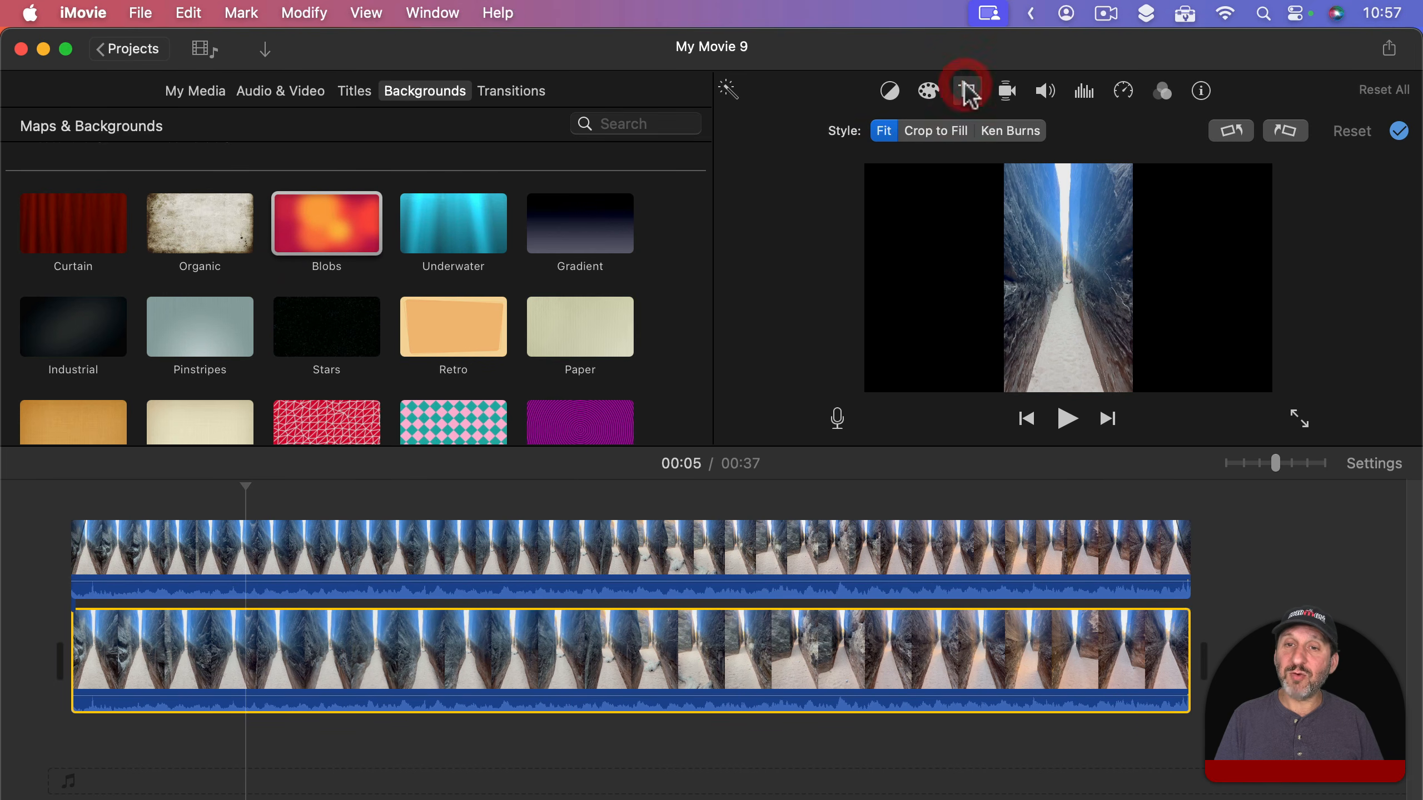
{"action": "left_click", "coordinate": [936, 140]}
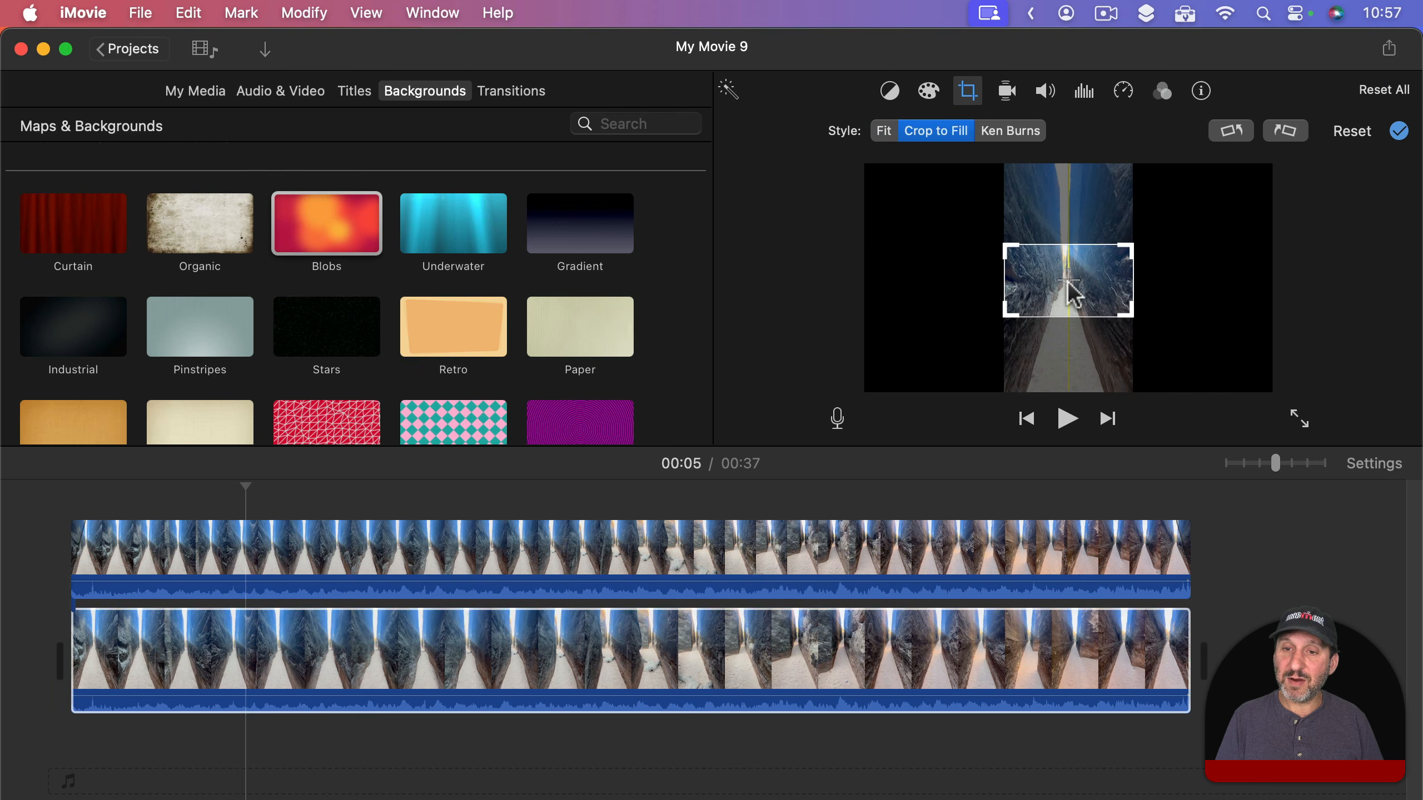
{"action": "left_click", "coordinate": [1399, 131]}
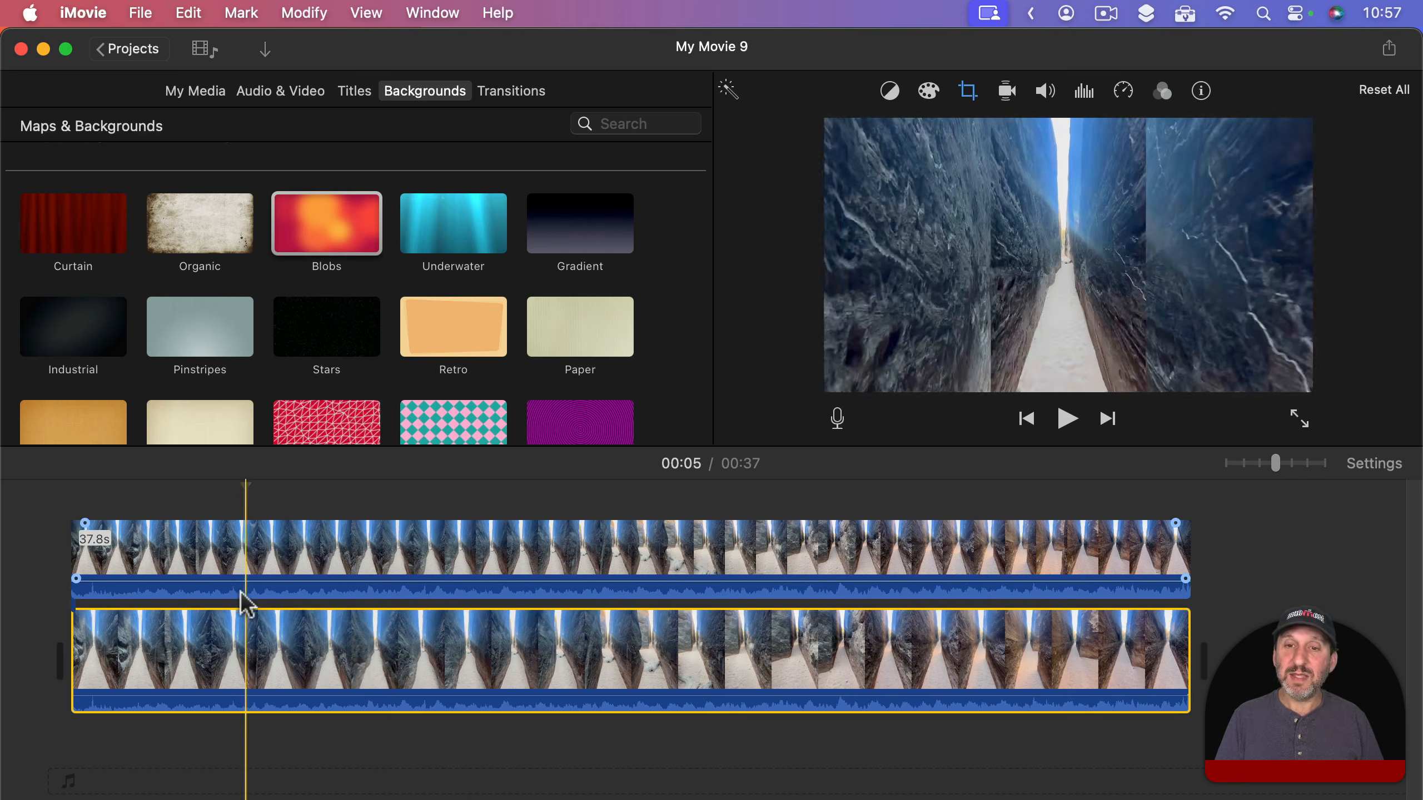
Try darkening, desaturating and warming the lower clip with color correction, and reset those adjustments
{"action": "left_click", "coordinate": [254, 651]}
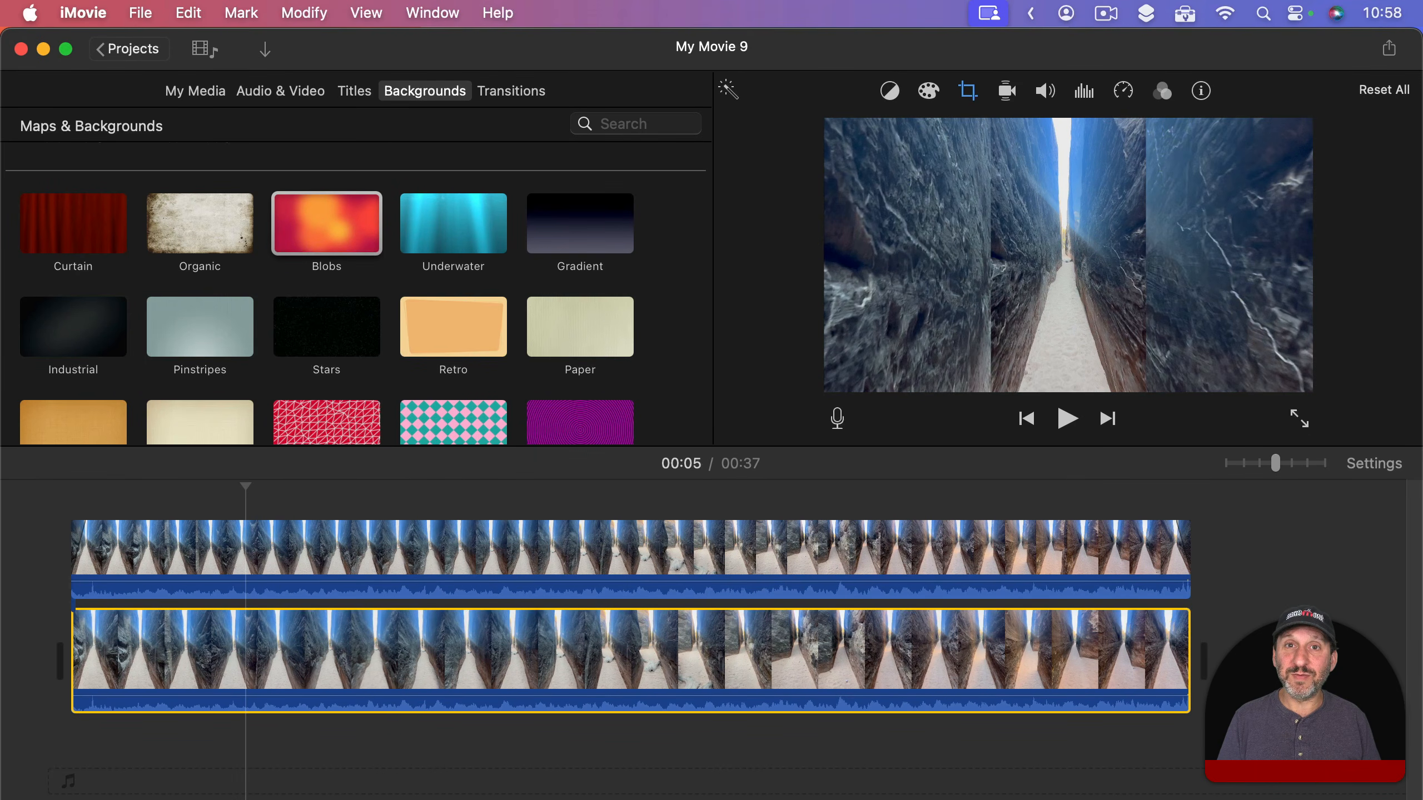
{"action": "left_click", "coordinate": [362, 653]}
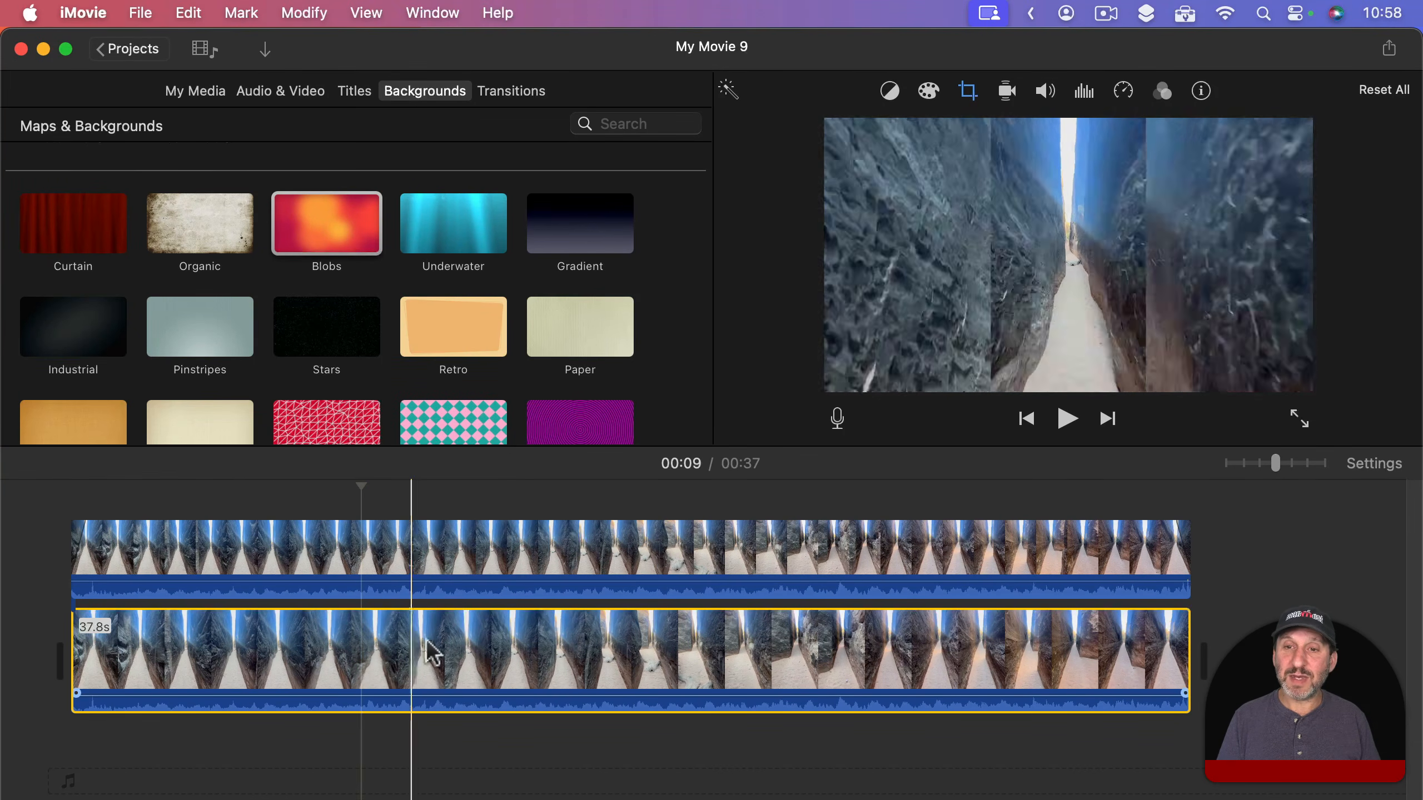
{"action": "left_click", "coordinate": [928, 93]}
{"action": "left_click_drag", "start_coordinate": [1023, 135], "coordinate": [923, 135]}
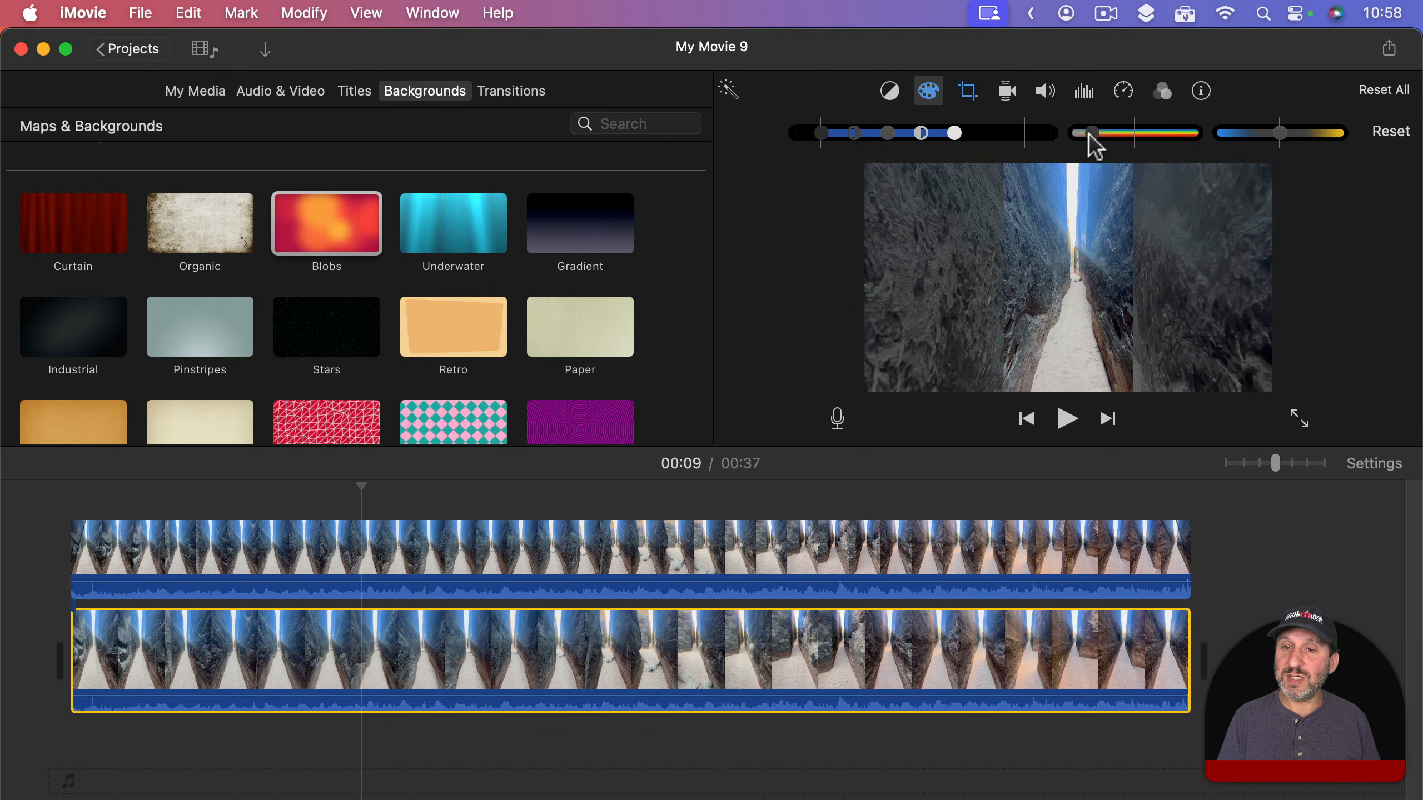
{"action": "mouse_move", "coordinate": [1085, 134]}
{"action": "left_mouse_down"}
{"action": "mouse_move", "coordinate": [1244, 134]}
{"action": "mouse_move", "coordinate": [1098, 135]}
{"action": "left_mouse_up"}
{"action": "left_click", "coordinate": [1340, 136]}
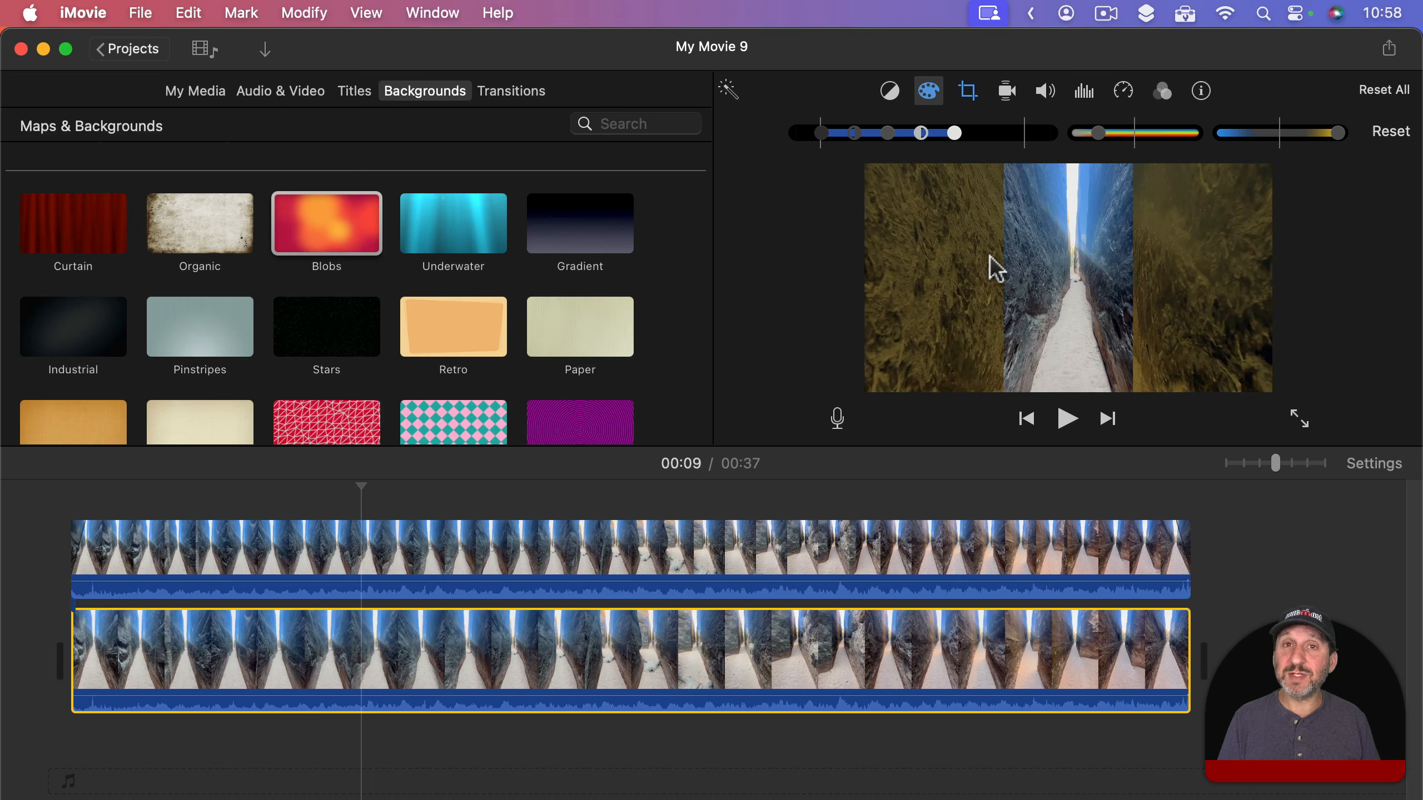
{"action": "left_click", "coordinate": [1400, 134]}
Apply the X-Ray clip filter to the lower clip at strength 33 and warm its color temperature with color correction
{"action": "left_click", "coordinate": [1161, 89]}
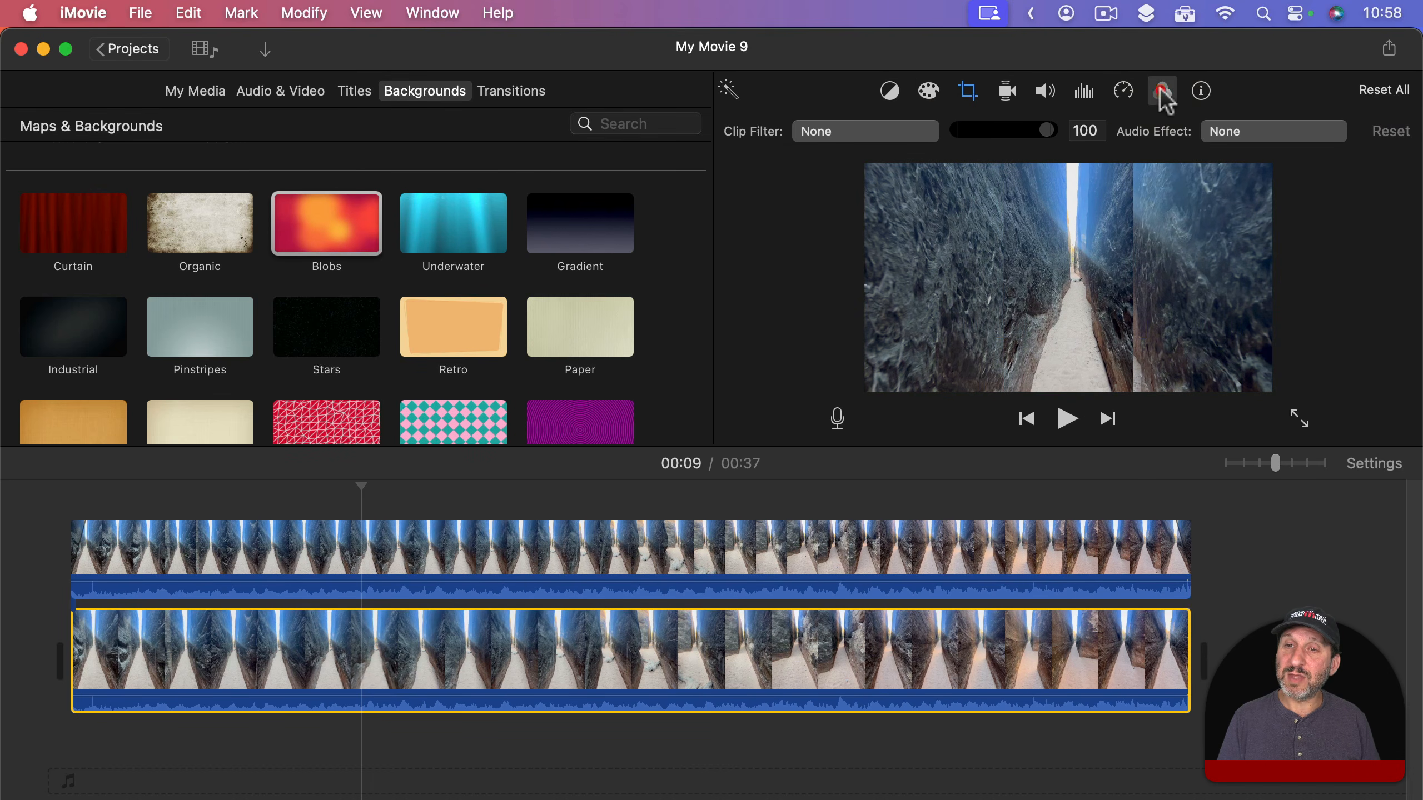
{"action": "left_click", "coordinate": [896, 129]}
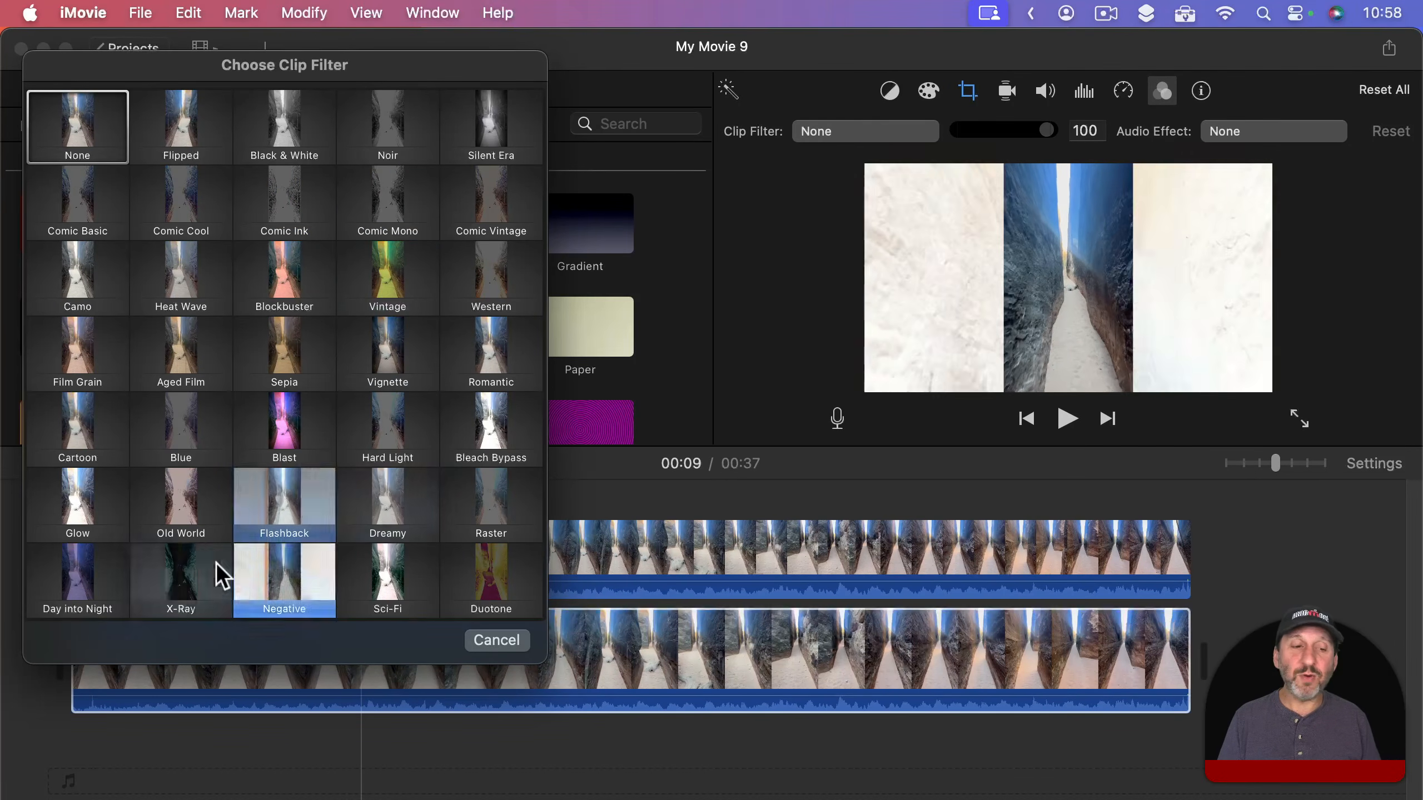
{"action": "left_click", "coordinate": [181, 580]}
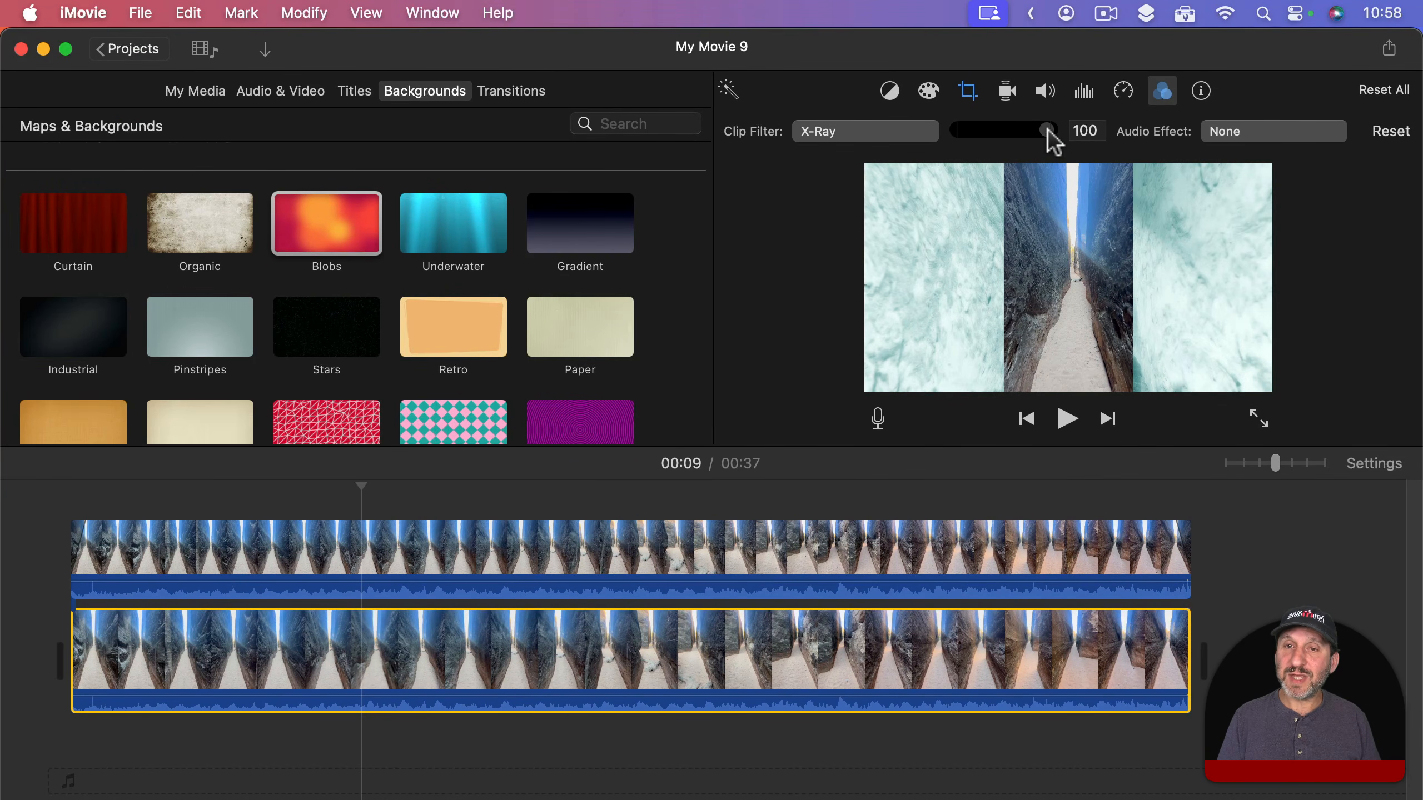
{"action": "left_click_drag", "start_coordinate": [1046, 132], "coordinate": [996, 149]}
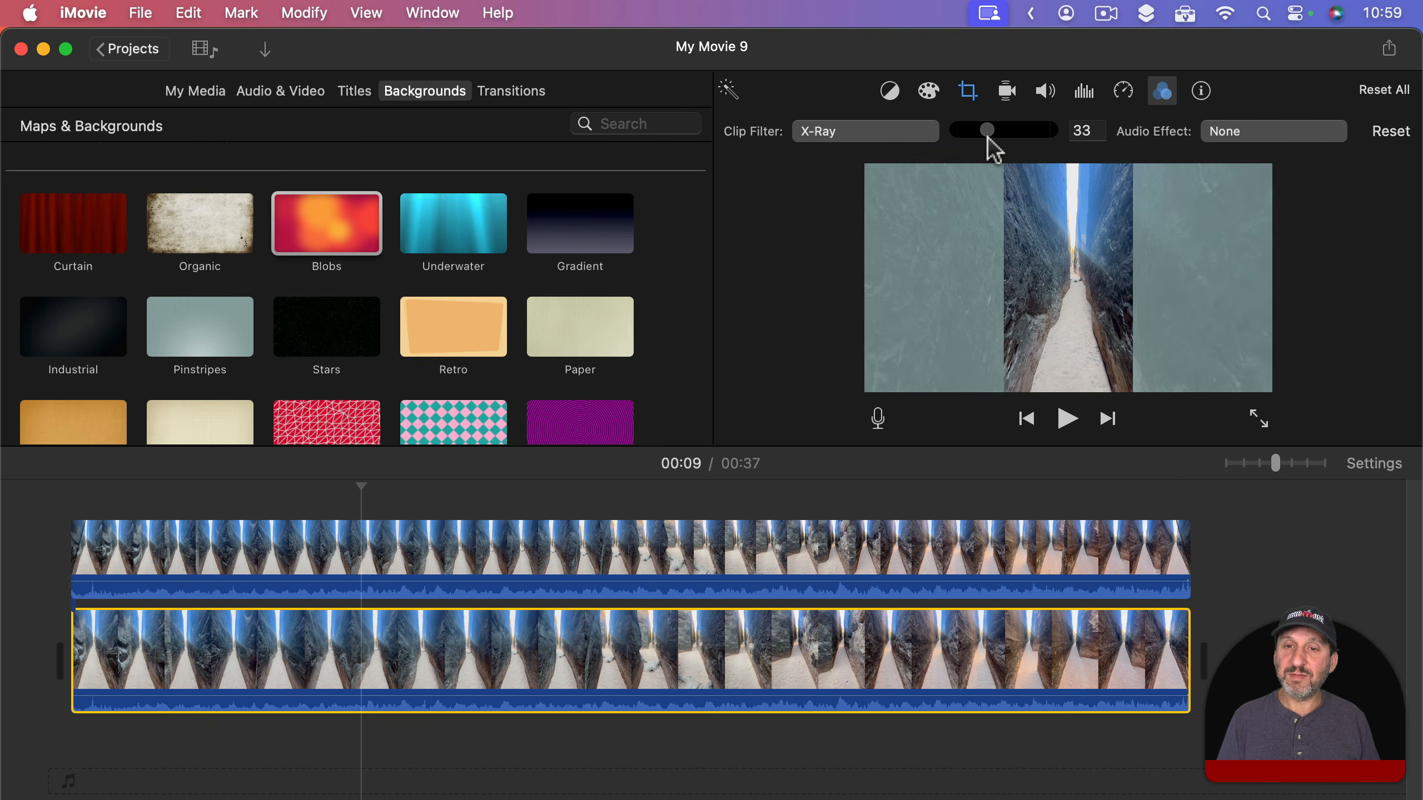
{"action": "left_click", "coordinate": [934, 91]}
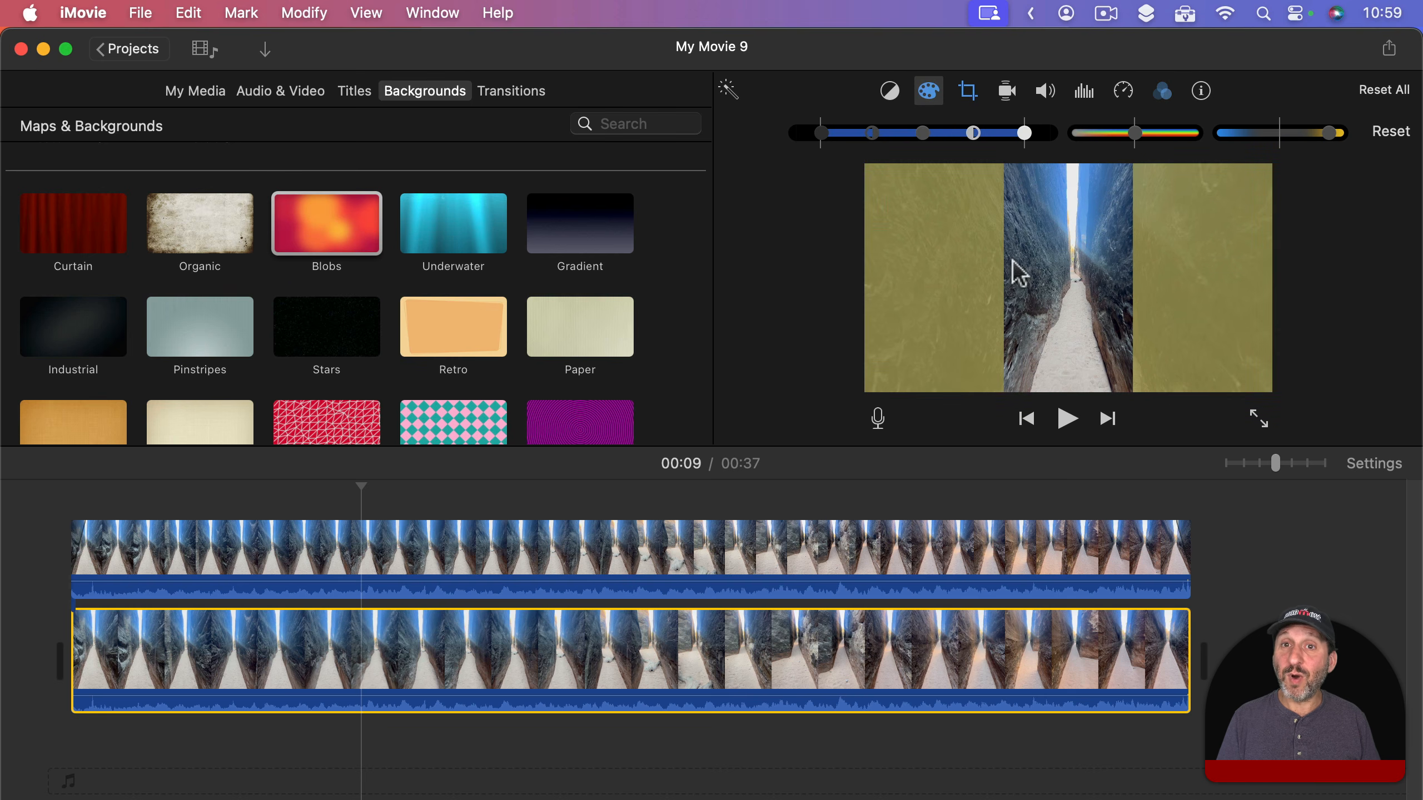
Shrink the lower clip's Crop to Fill frame to a small area near the middle of the footage and apply the crop
{"action": "left_click", "coordinate": [563, 653]}
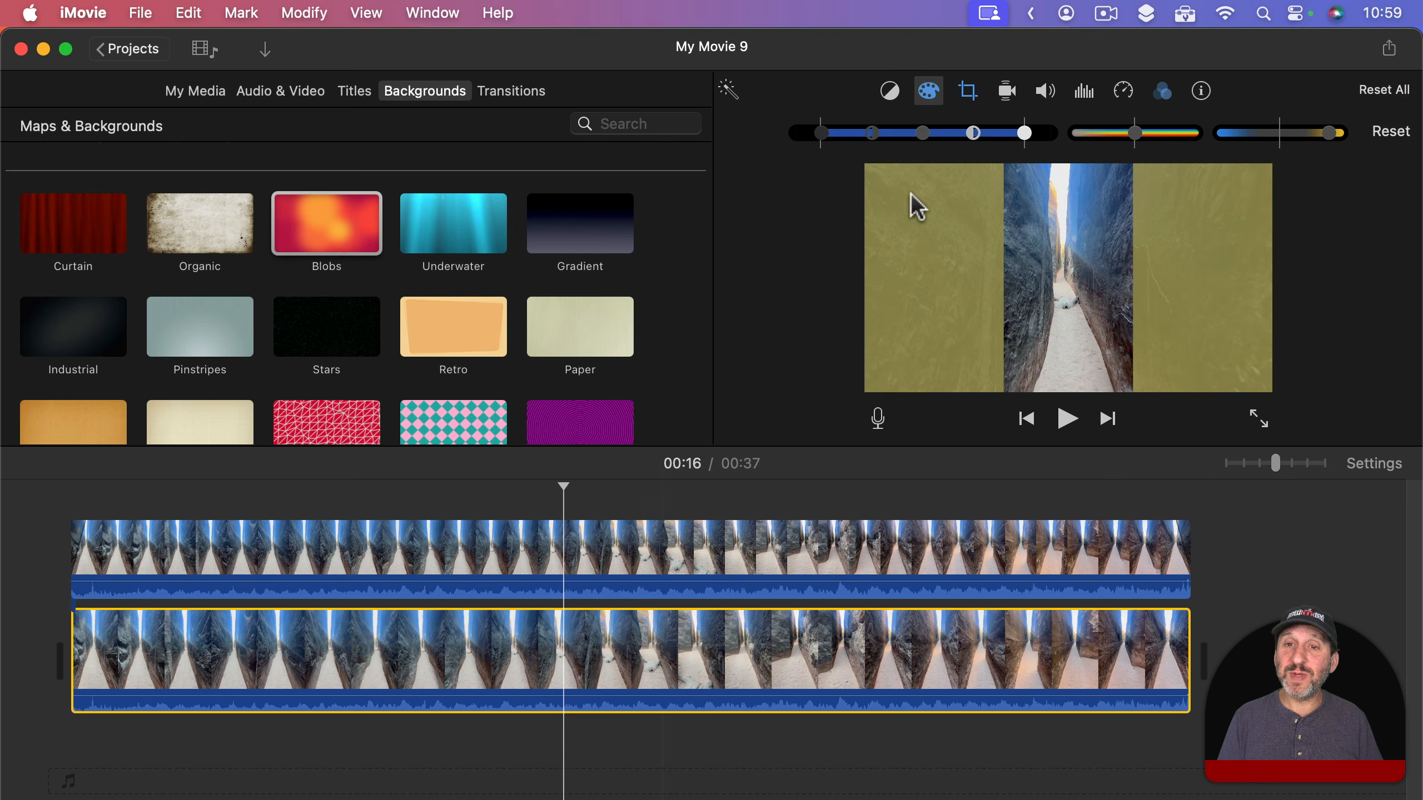
{"action": "left_click", "coordinate": [968, 92]}
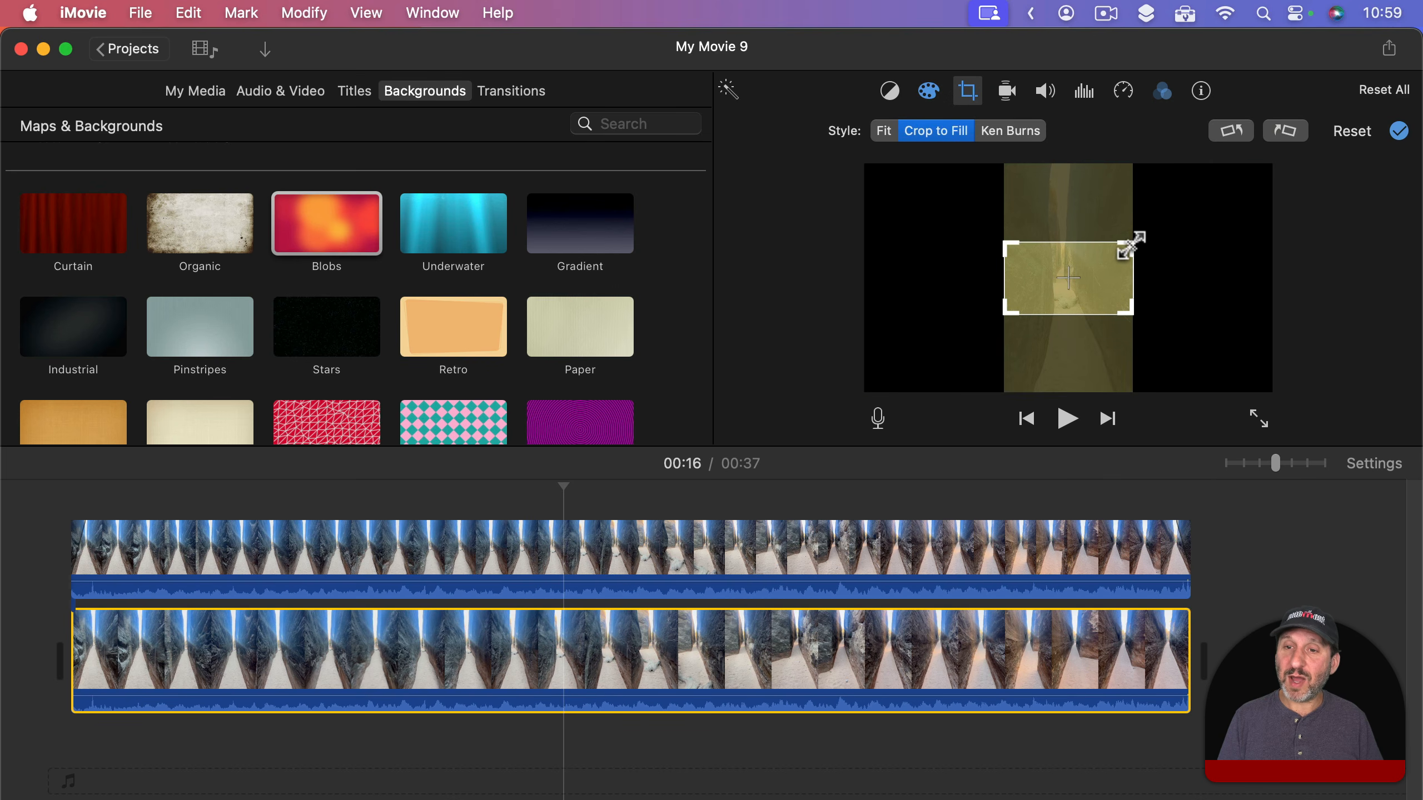
{"action": "left_click_drag", "start_coordinate": [1132, 245], "coordinate": [1065, 286]}
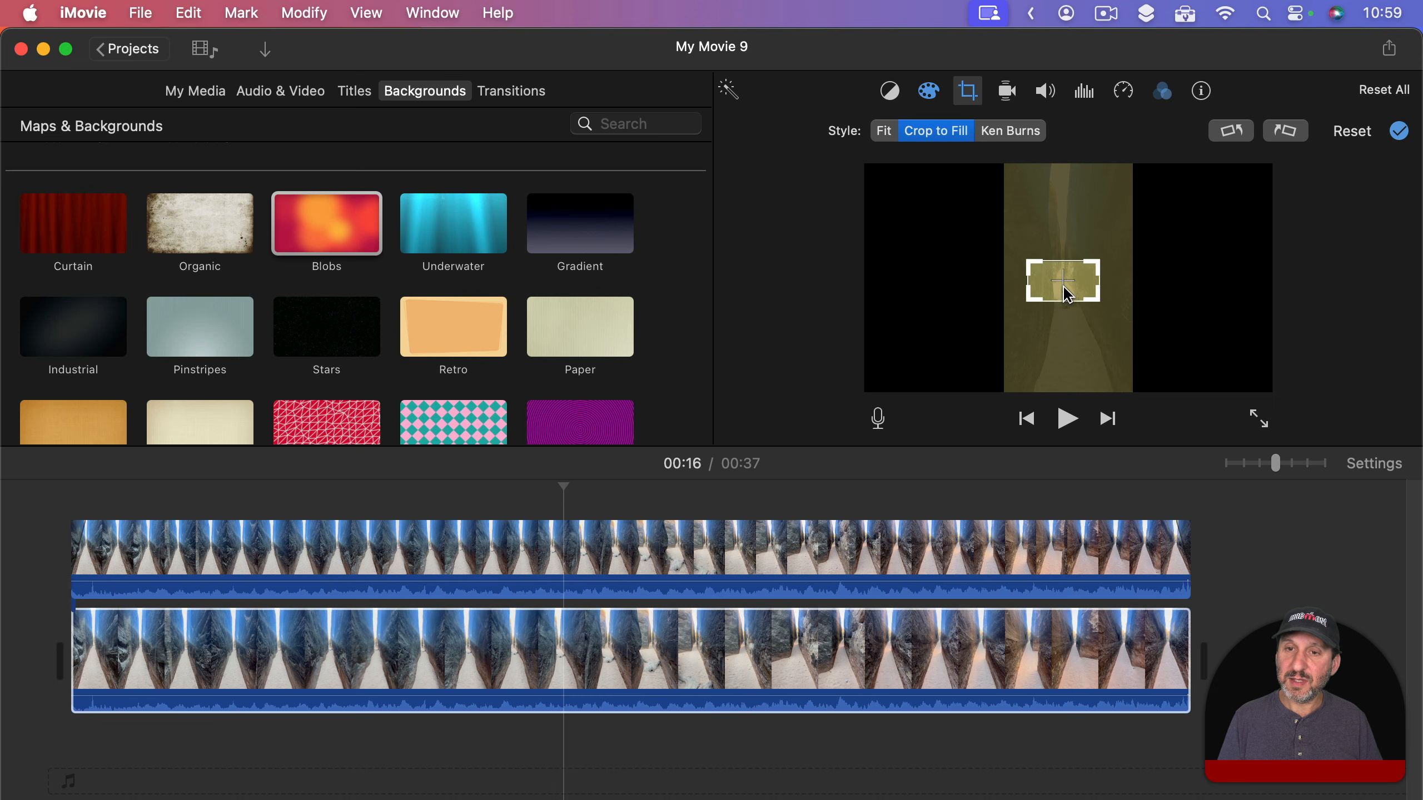
{"action": "left_click", "coordinate": [1399, 131]}
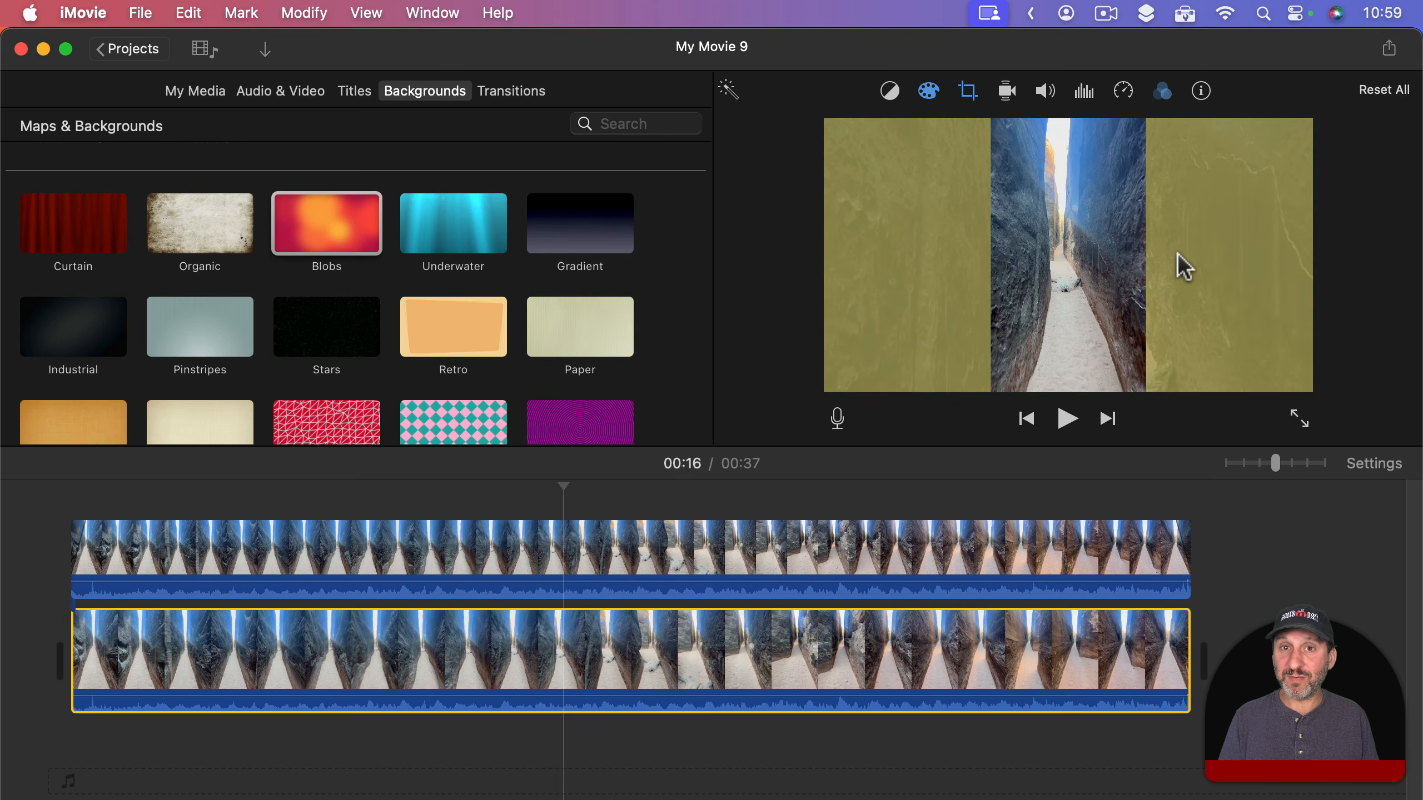
Hide iMovie, open Vertical Example.mov in QuickTime Player, go to 00:16 and copy that frame
{"action": "key", "text": "super+h"}
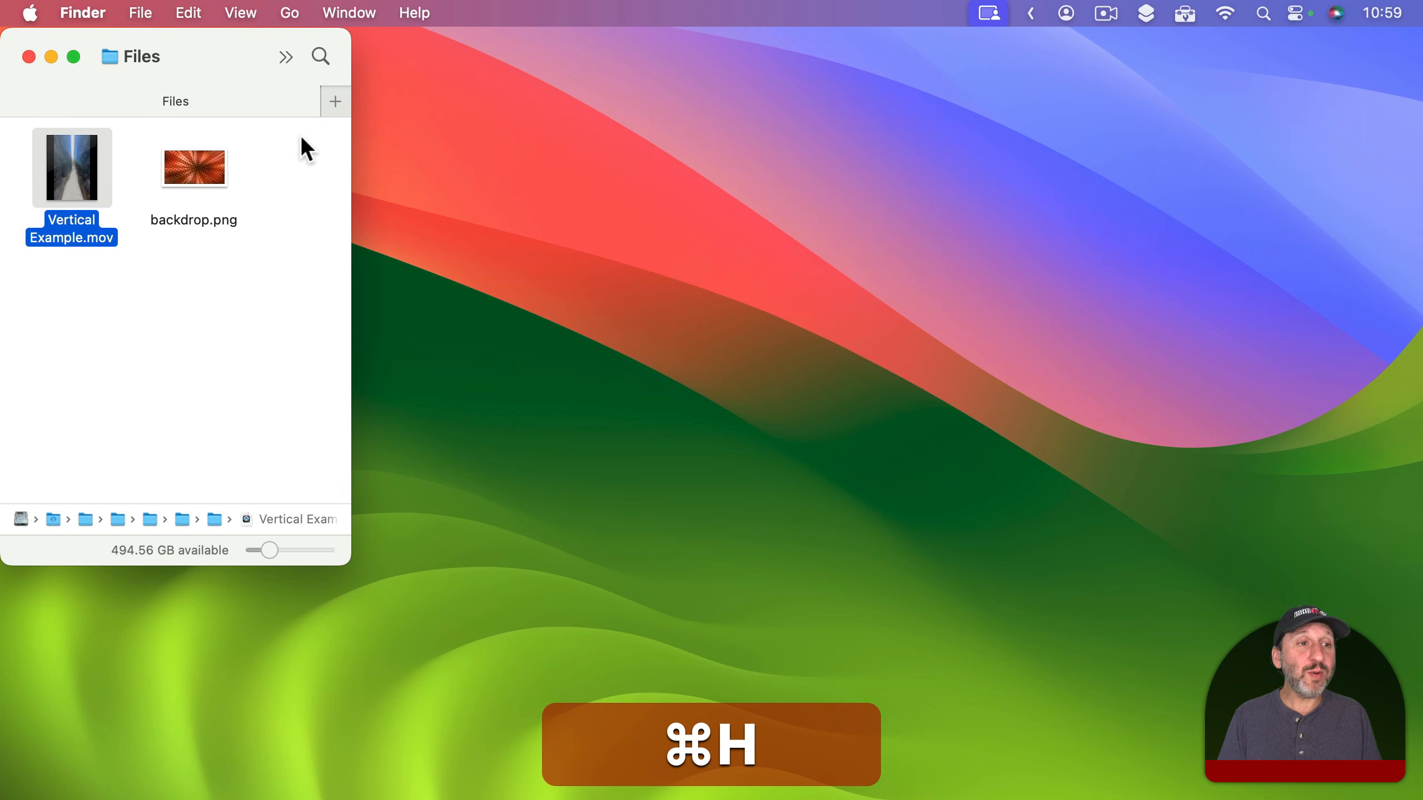
{"action": "double_click", "coordinate": [74, 148]}
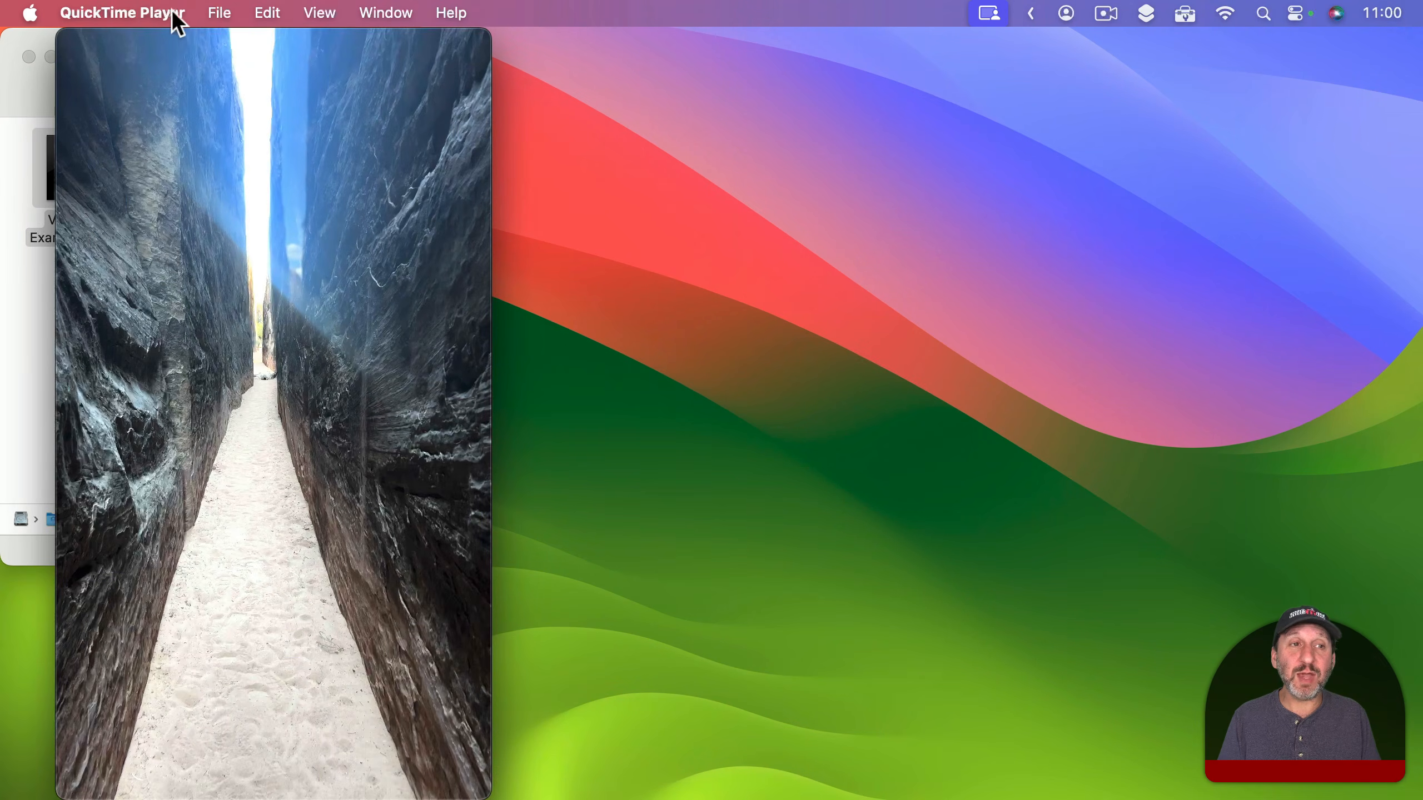
{"action": "mouse_move", "coordinate": [245, 467]}
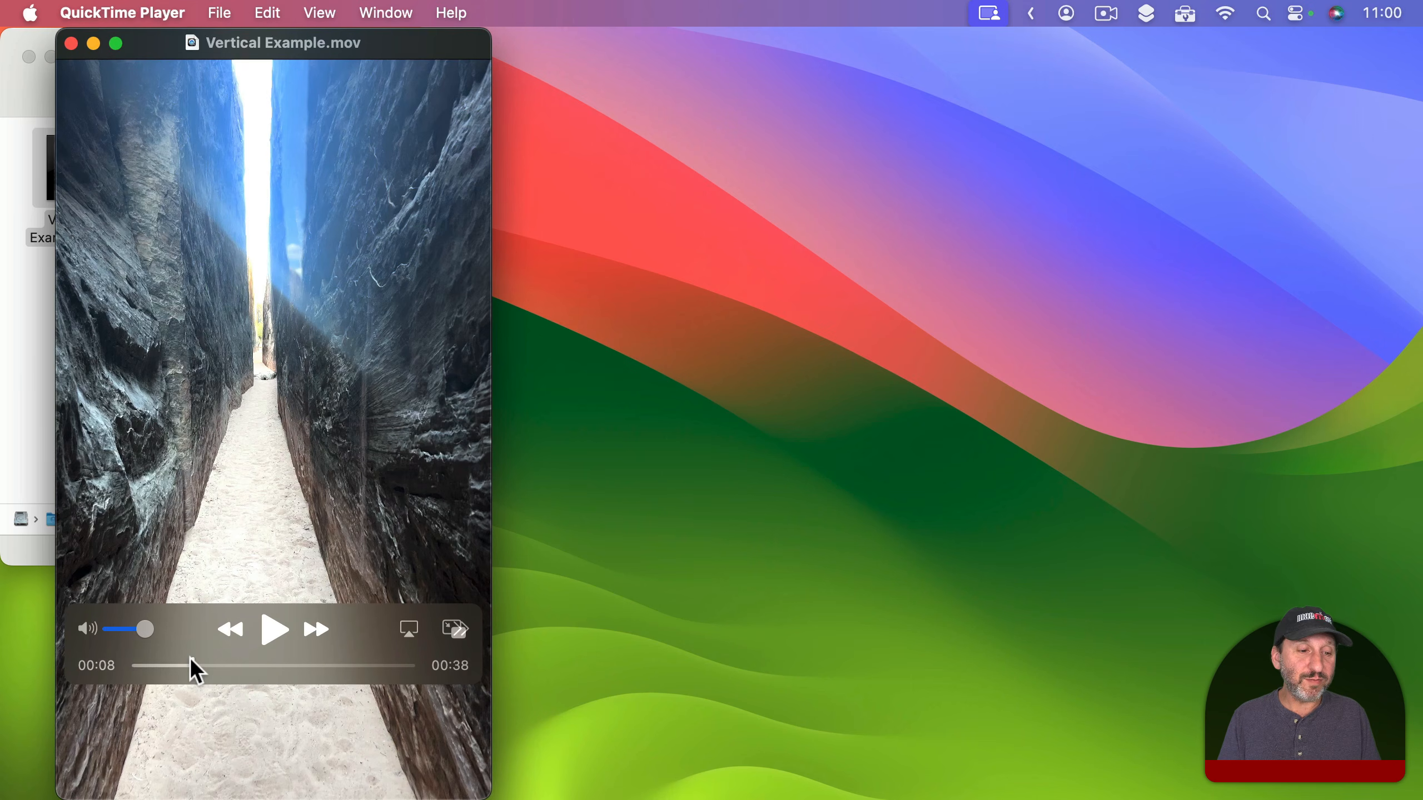
{"action": "left_click_drag", "start_coordinate": [192, 664], "coordinate": [251, 667]}
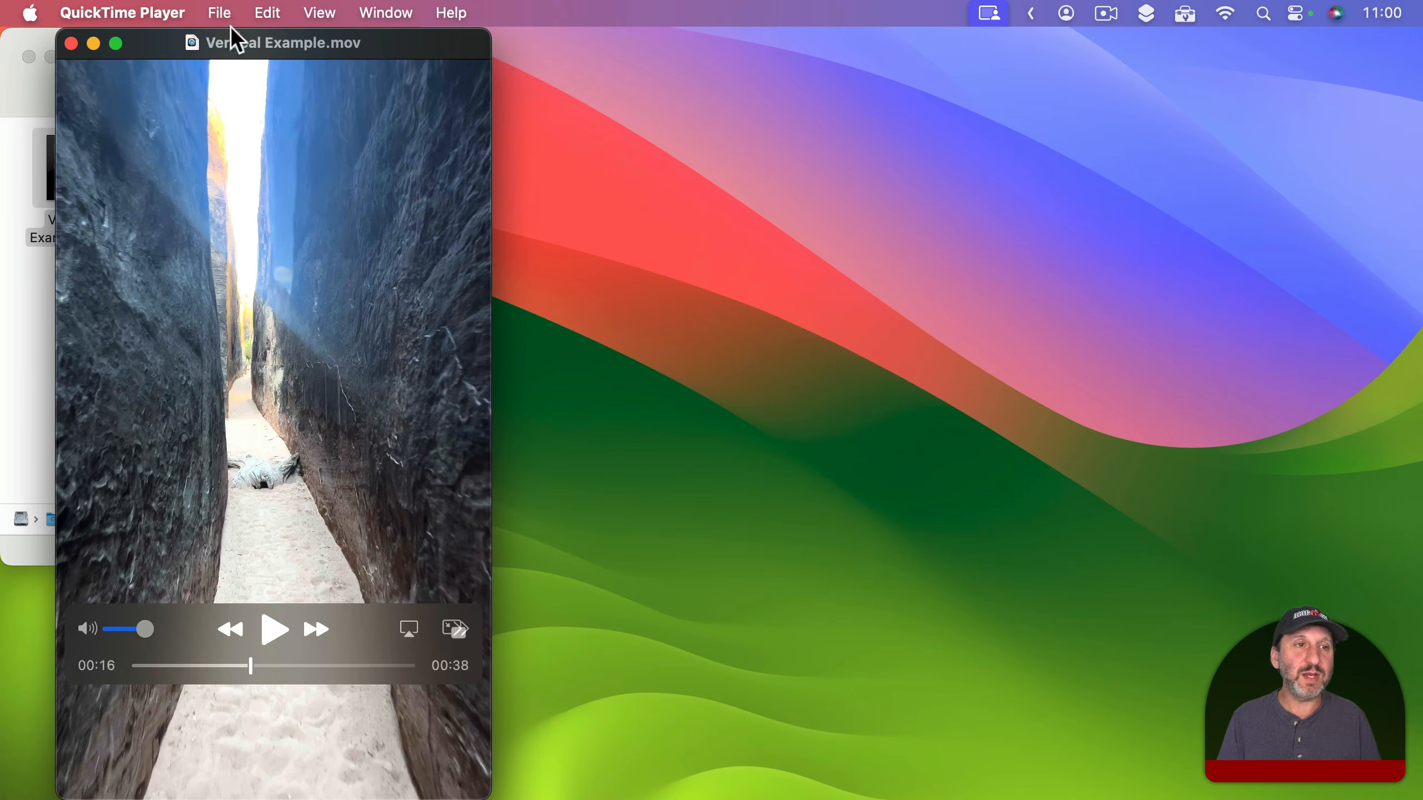
{"action": "left_click", "coordinate": [263, 13]}
{"action": "left_click", "coordinate": [276, 130]}
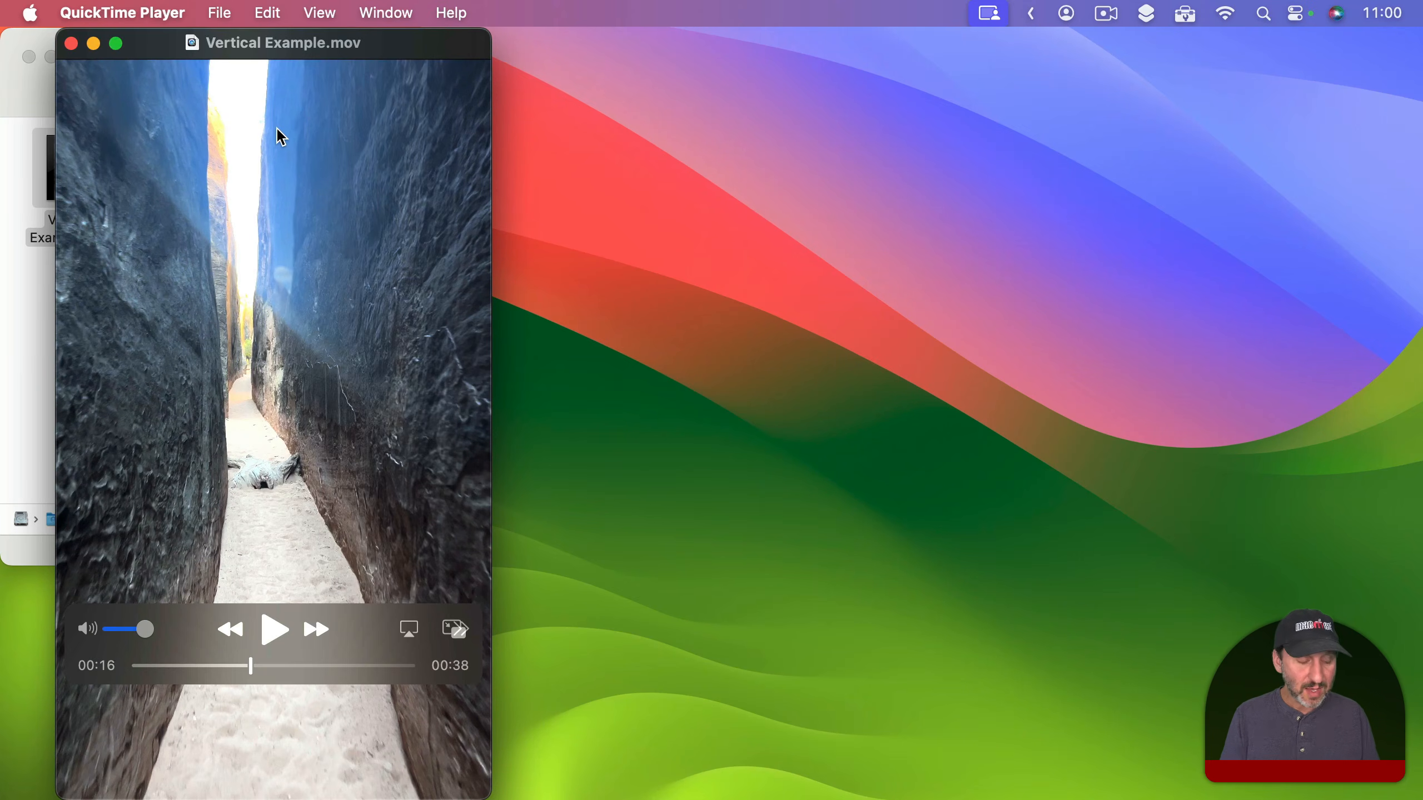
Launch Preview and create a new image from the copied video frame
{"action": "key", "text": "super+space"}
{"action": "type", "text": "pre"}
{"action": "key", "text": "Return"}
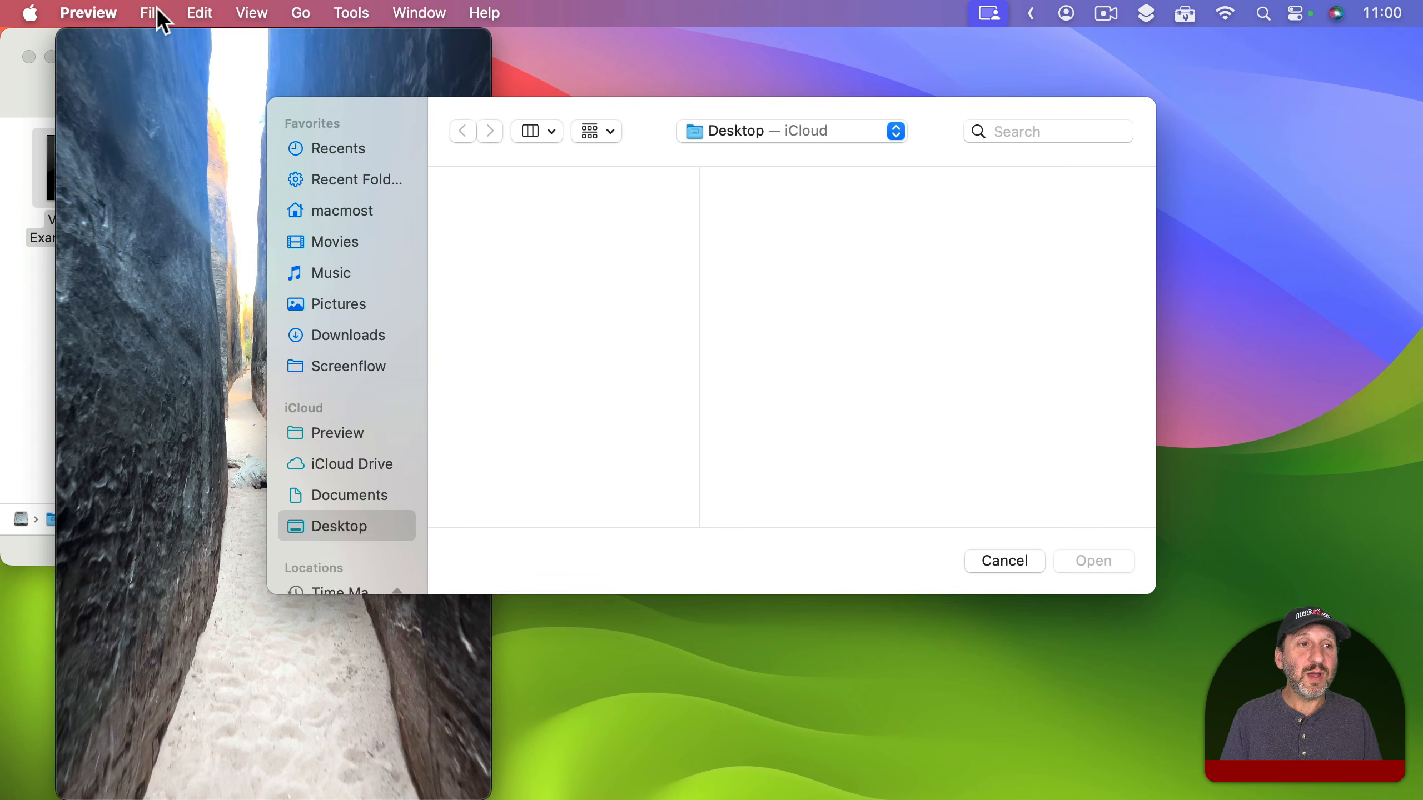
{"action": "left_click", "coordinate": [162, 21]}
{"action": "left_click", "coordinate": [168, 43]}
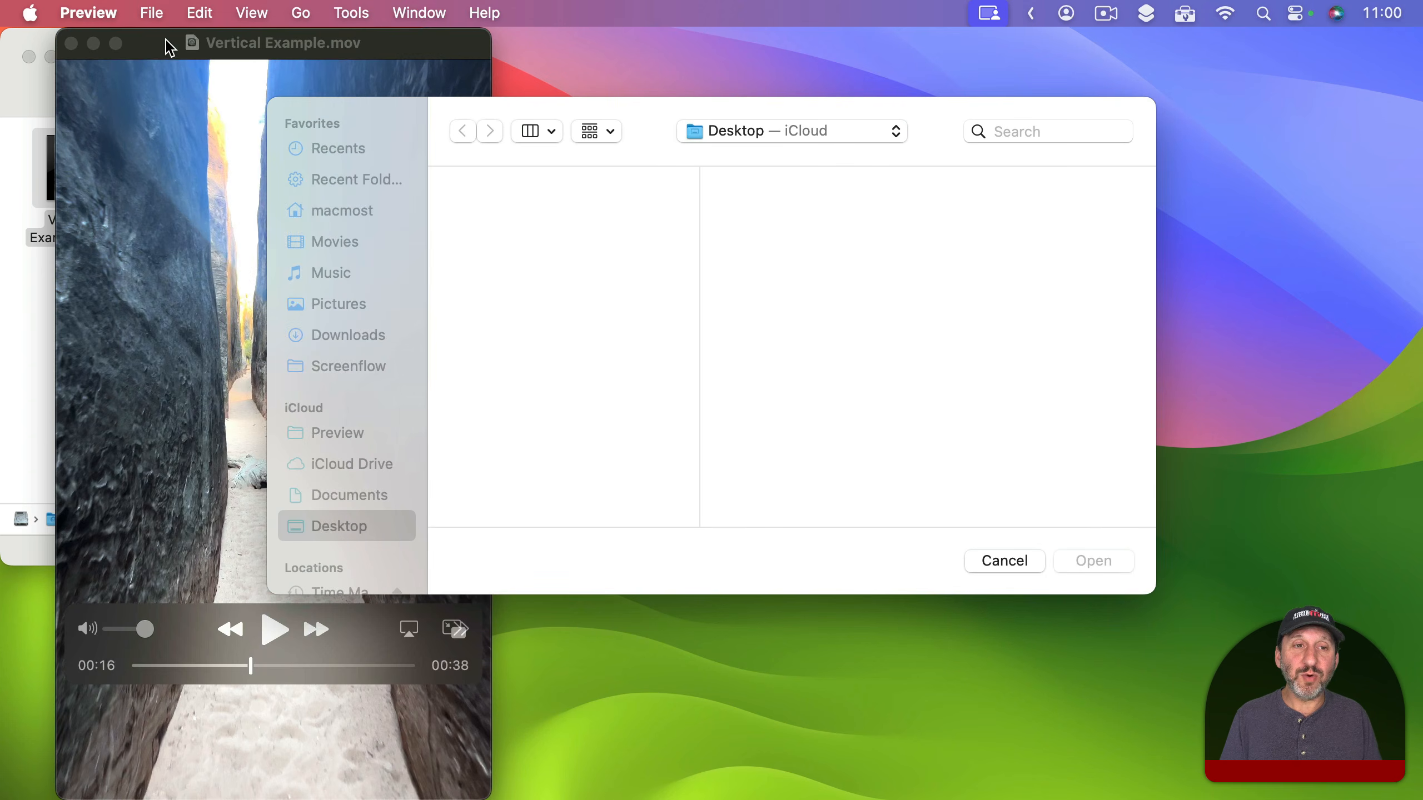
{"action": "key", "text": "super+n"}
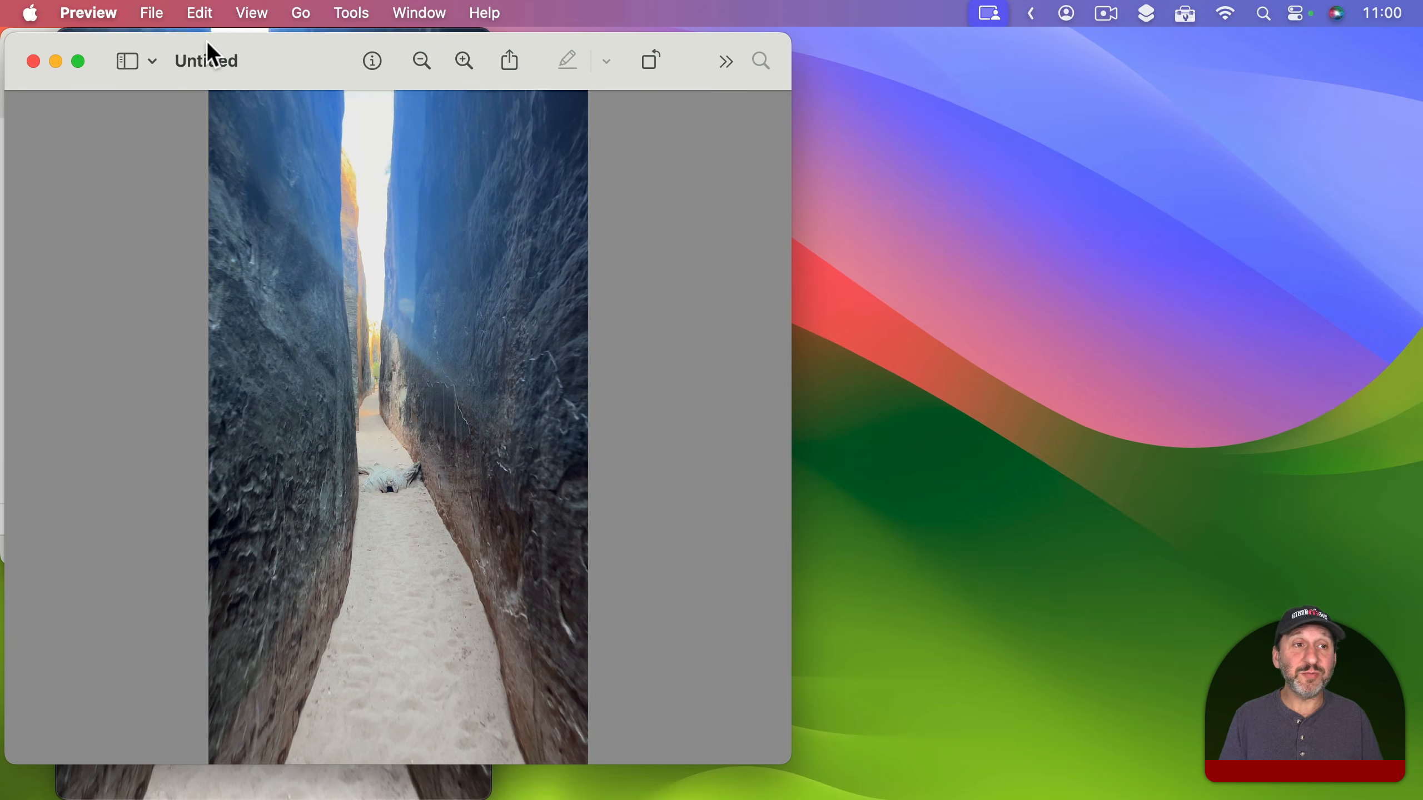
Save the new image in the Files folder as still.jpg in JPEG format
{"action": "key", "text": "super+s"}
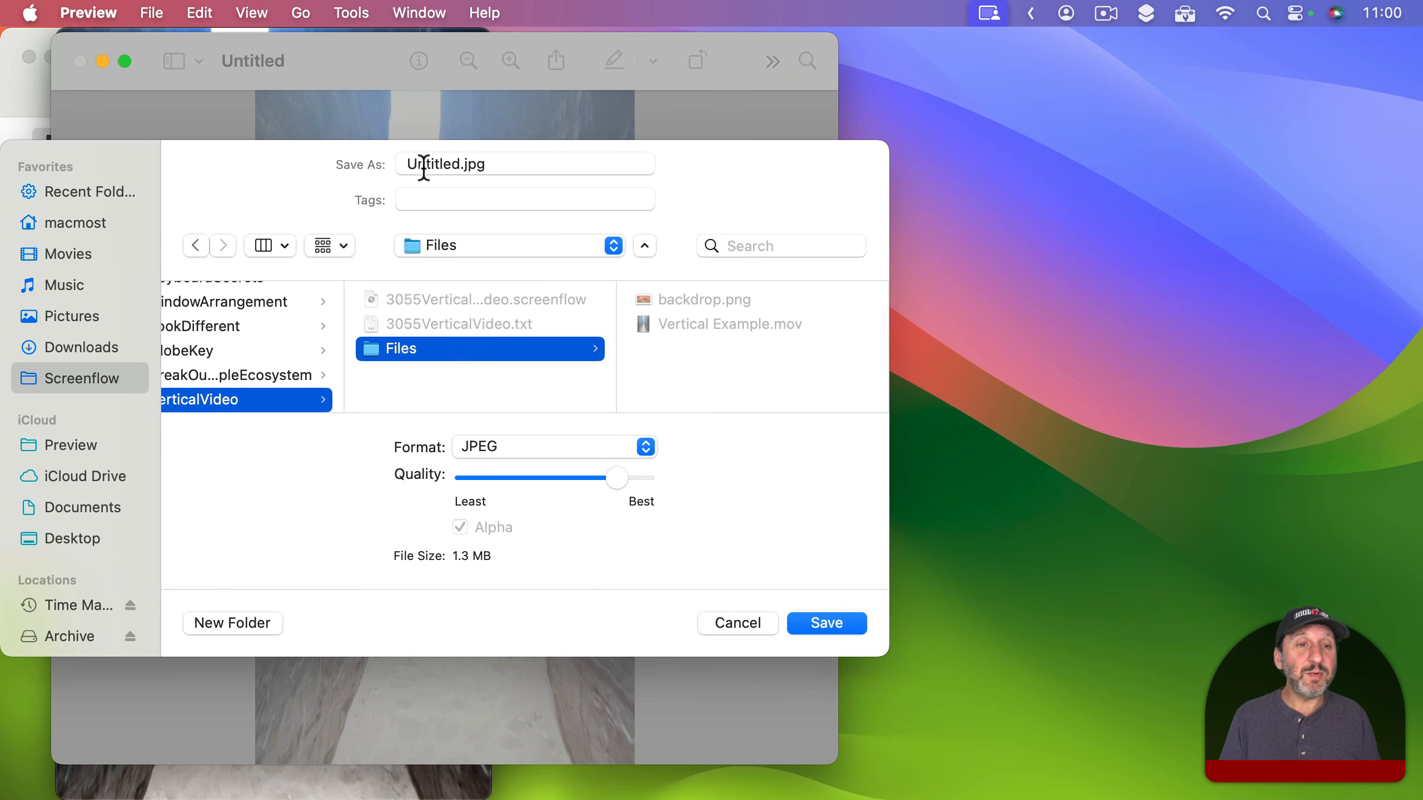
{"action": "left_click", "coordinate": [418, 168]}
{"action": "left_click", "coordinate": [418, 168]}
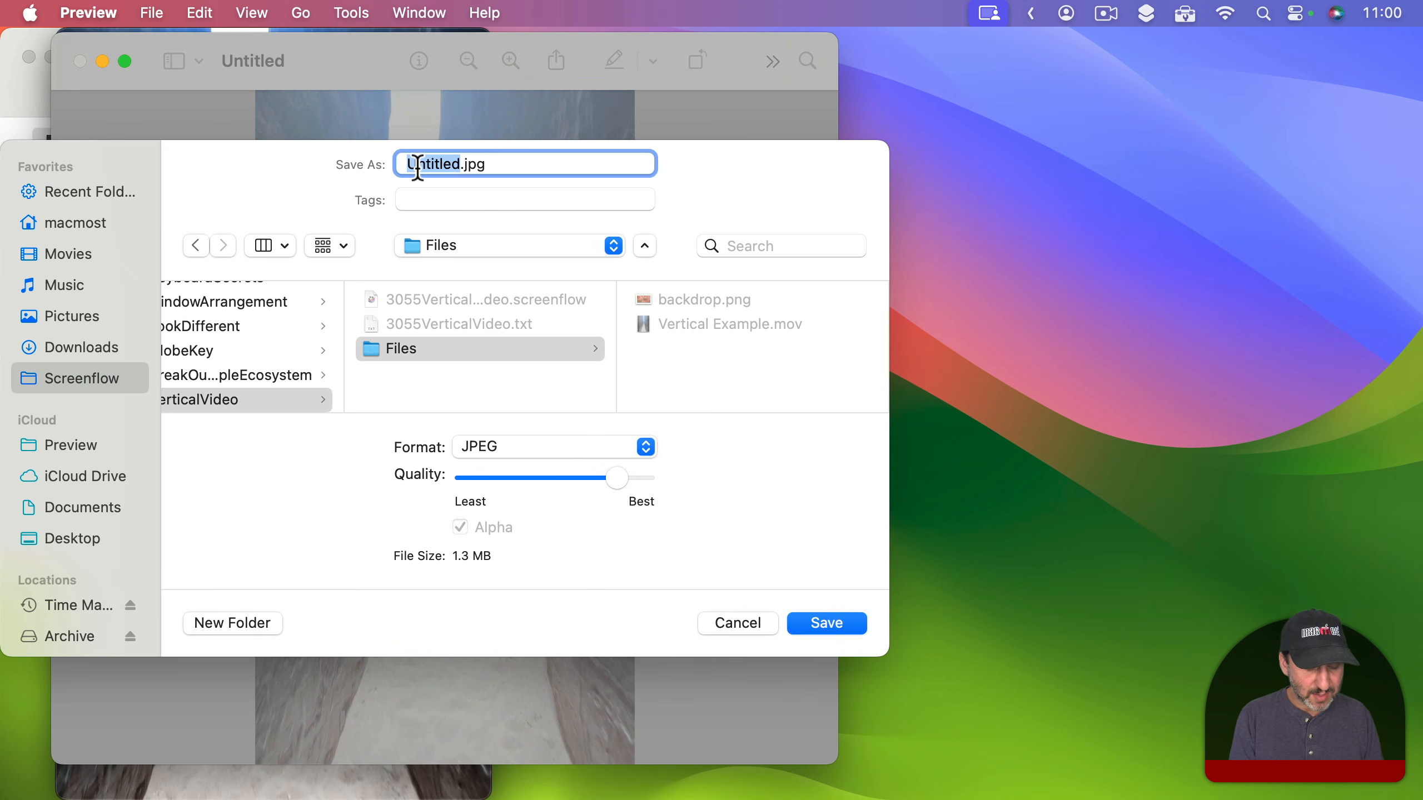
{"action": "type", "text": "Still"}
{"action": "key", "text": "Return"}
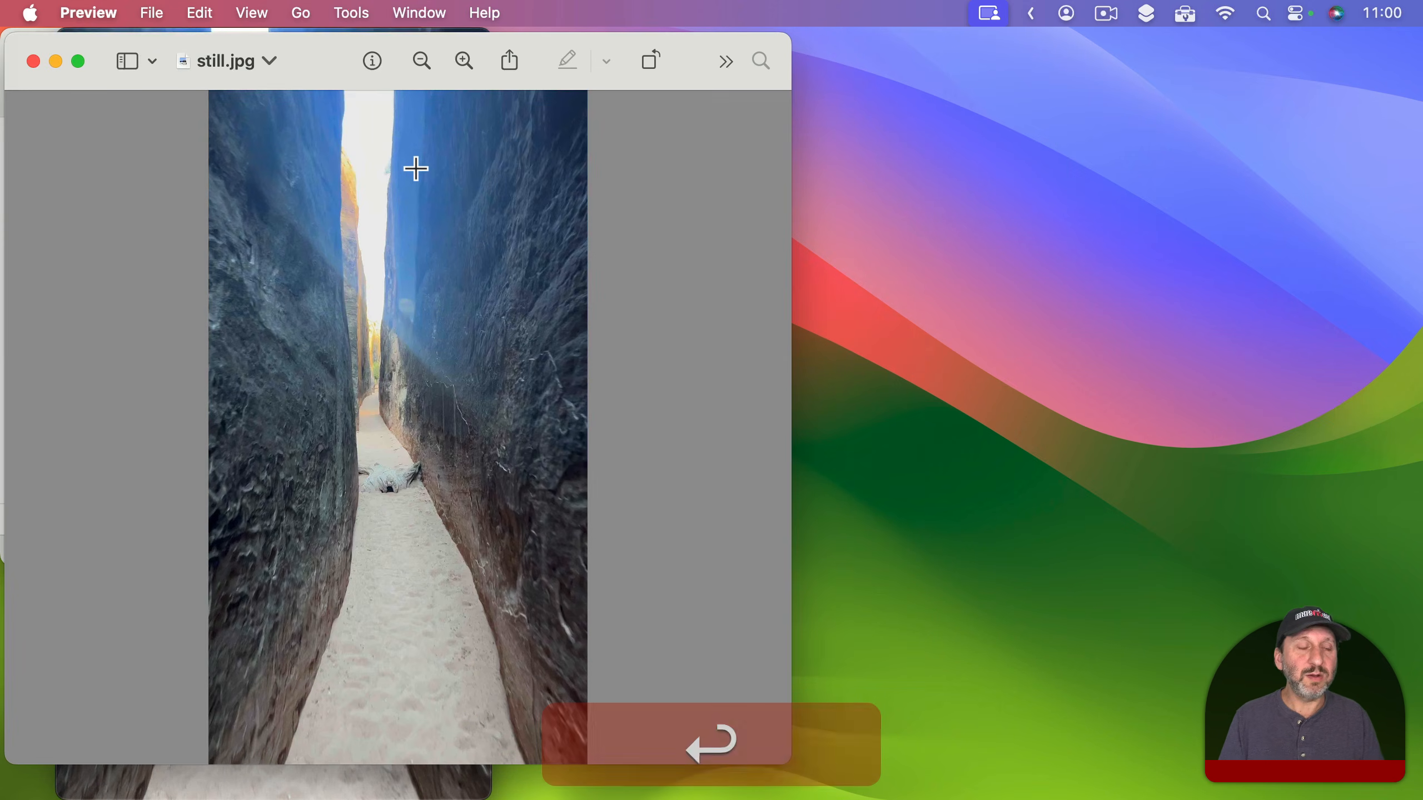
Close the saved image, switch back to iMovie and move its window aside so still.jpg in the Files folder is reachable
{"action": "key", "text": "super+w"}
{"action": "left_click", "coordinate": [175, 348]}
{"action": "mouse_move", "coordinate": [386, 796]}
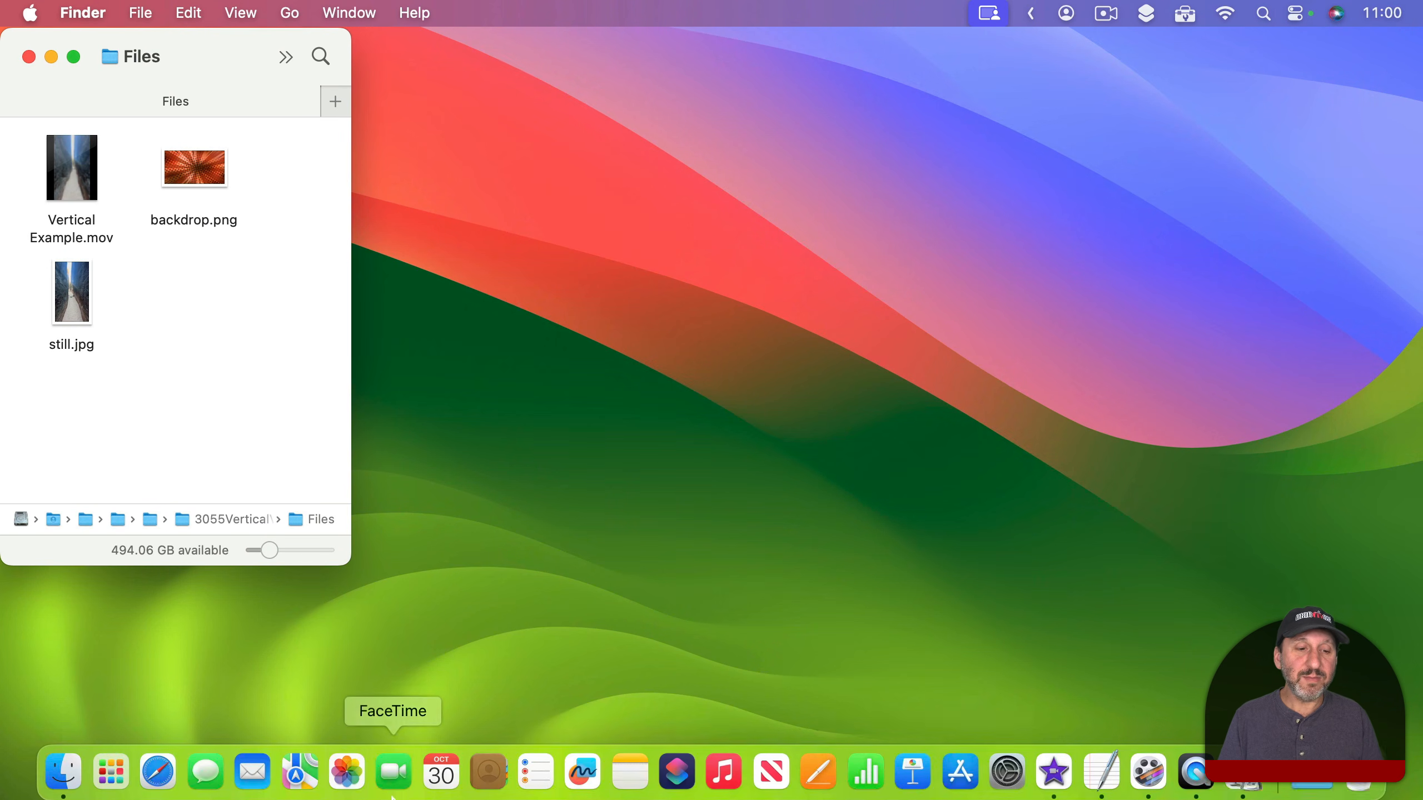
{"action": "left_click", "coordinate": [1053, 764]}
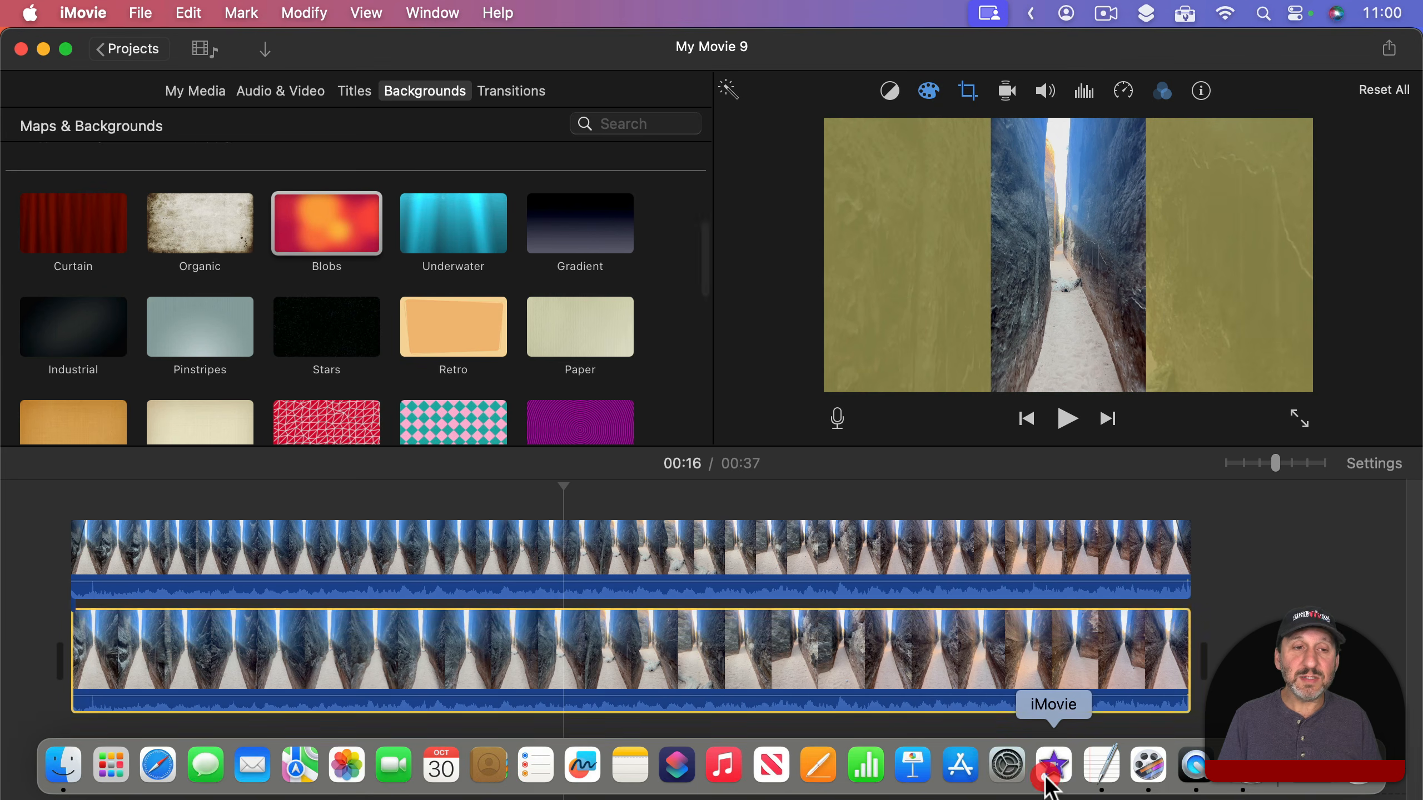
{"action": "left_click_drag", "start_coordinate": [271, 59], "coordinate": [405, 59]}
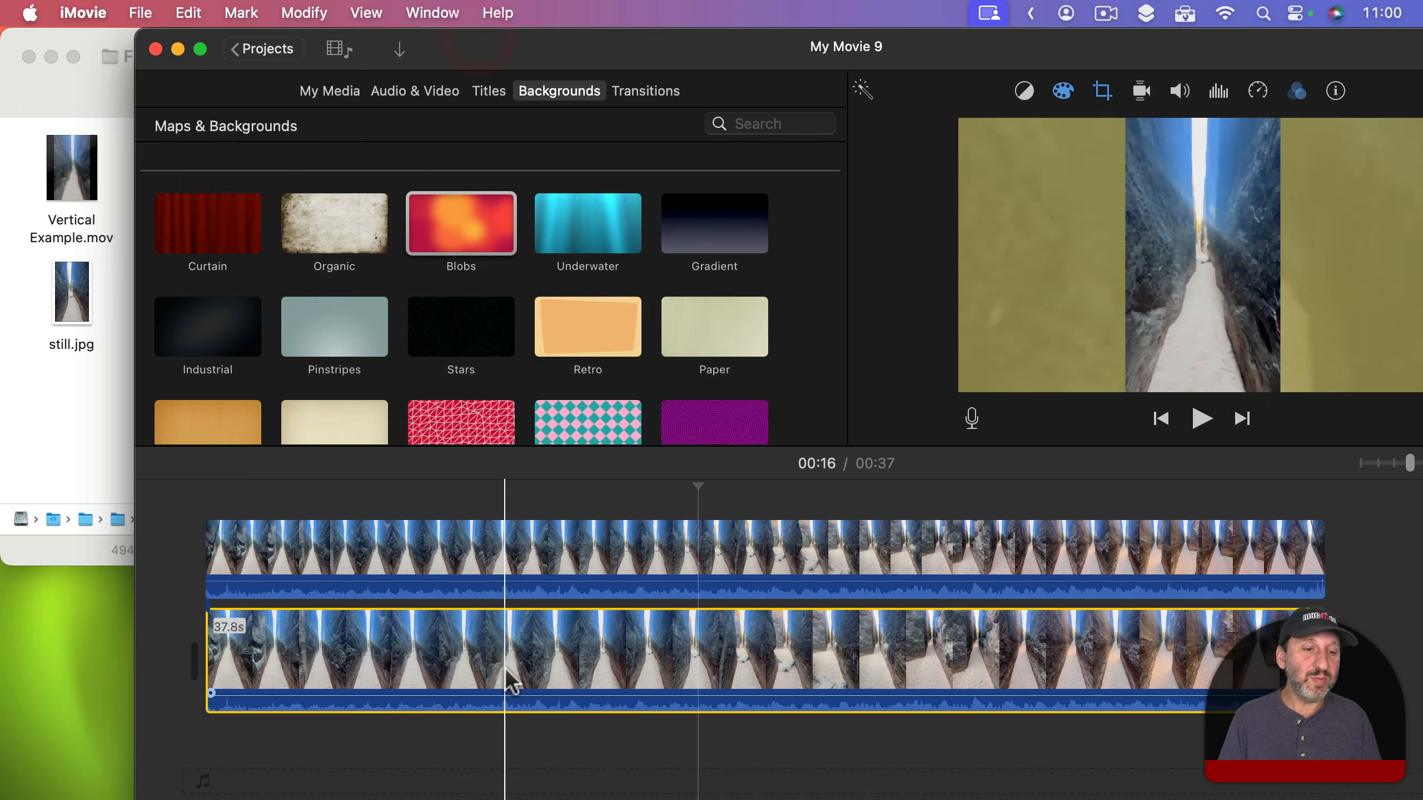
Replace the lower clip with still.jpg and extend the still to 37.8 s to match the upper clip
{"action": "left_click_drag", "start_coordinate": [72, 314], "coordinate": [276, 652]}
{"action": "left_click", "coordinate": [307, 664]}
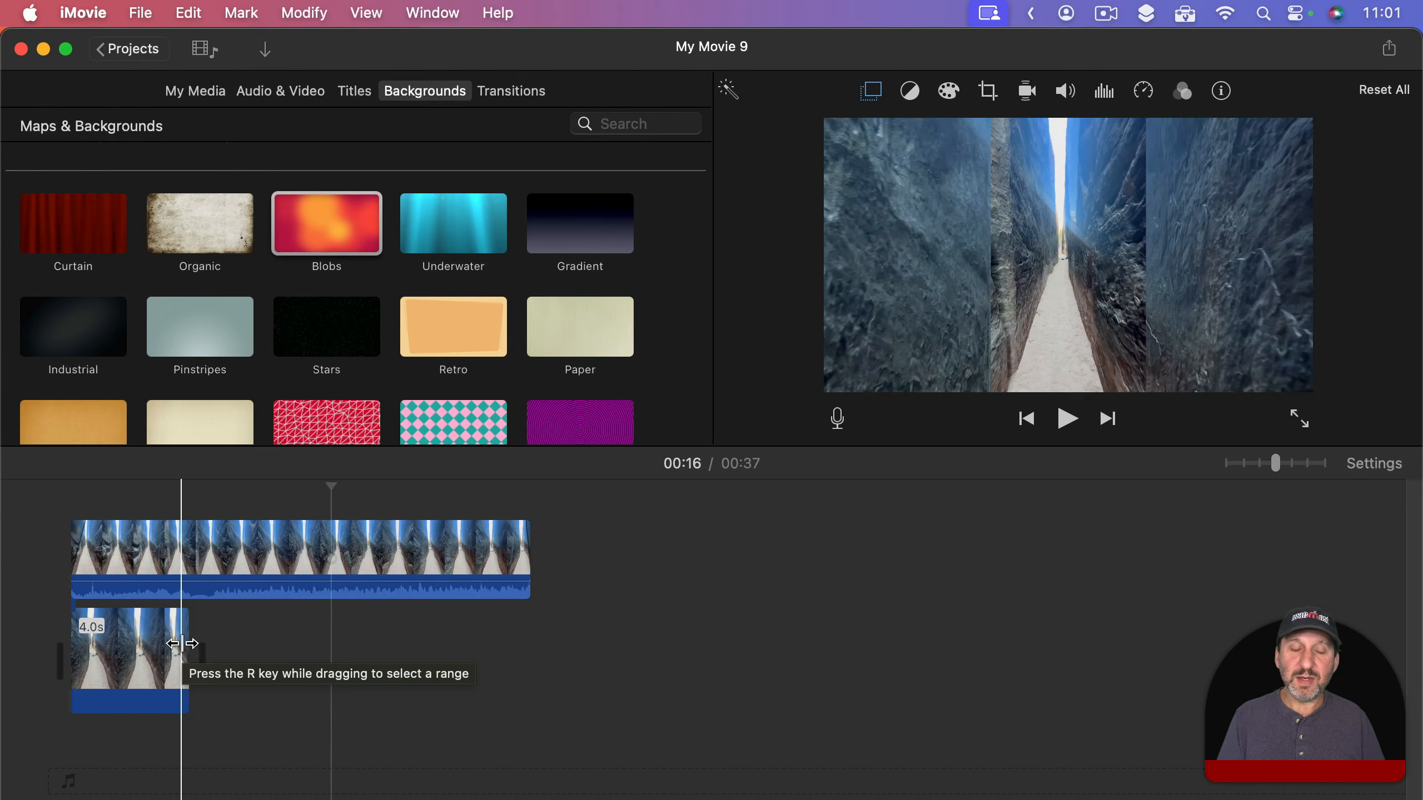
{"action": "left_click_drag", "start_coordinate": [173, 635], "coordinate": [1190, 603]}
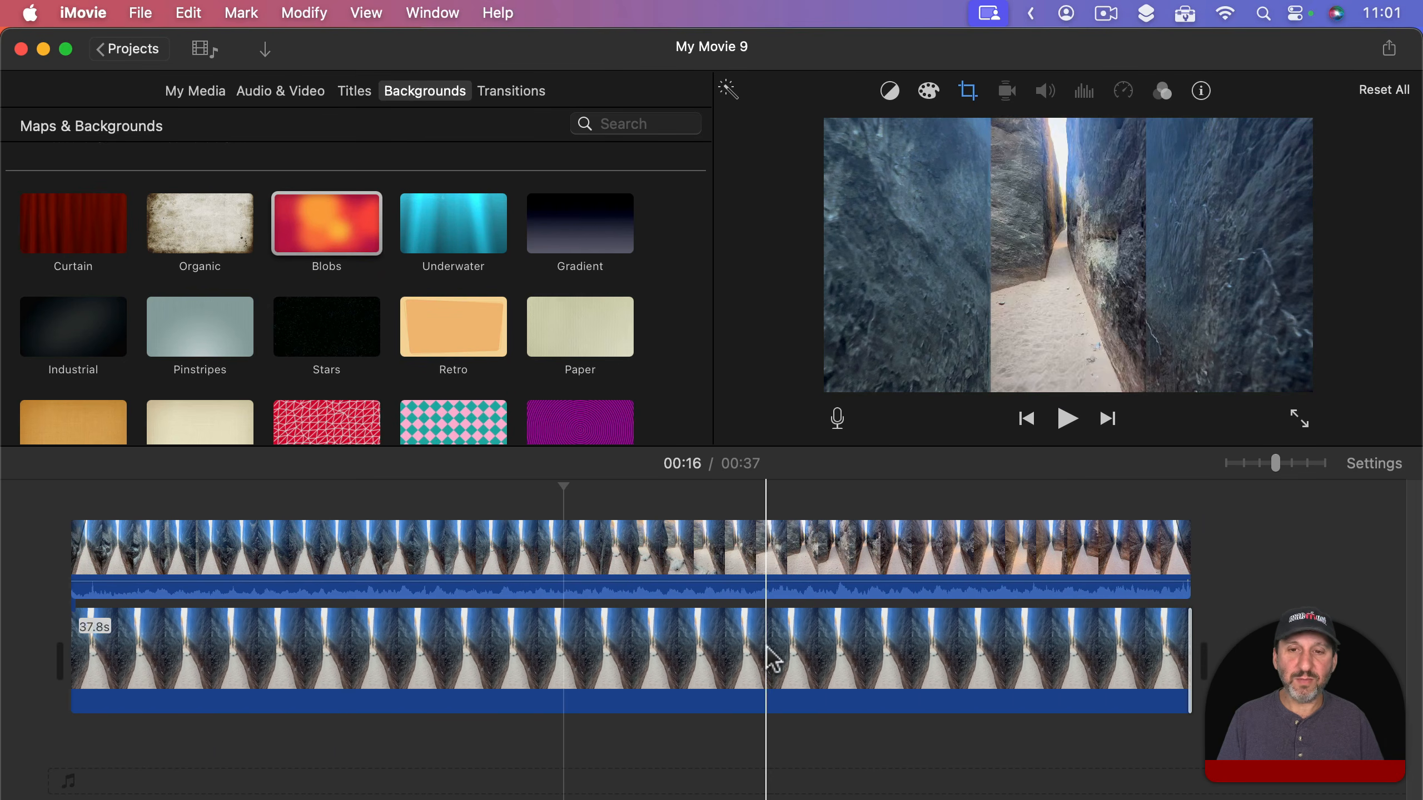
Move the still's Crop to Fill frame down toward the middle of the image and apply the crop
{"action": "left_click", "coordinate": [733, 667]}
{"action": "left_click", "coordinate": [968, 90]}
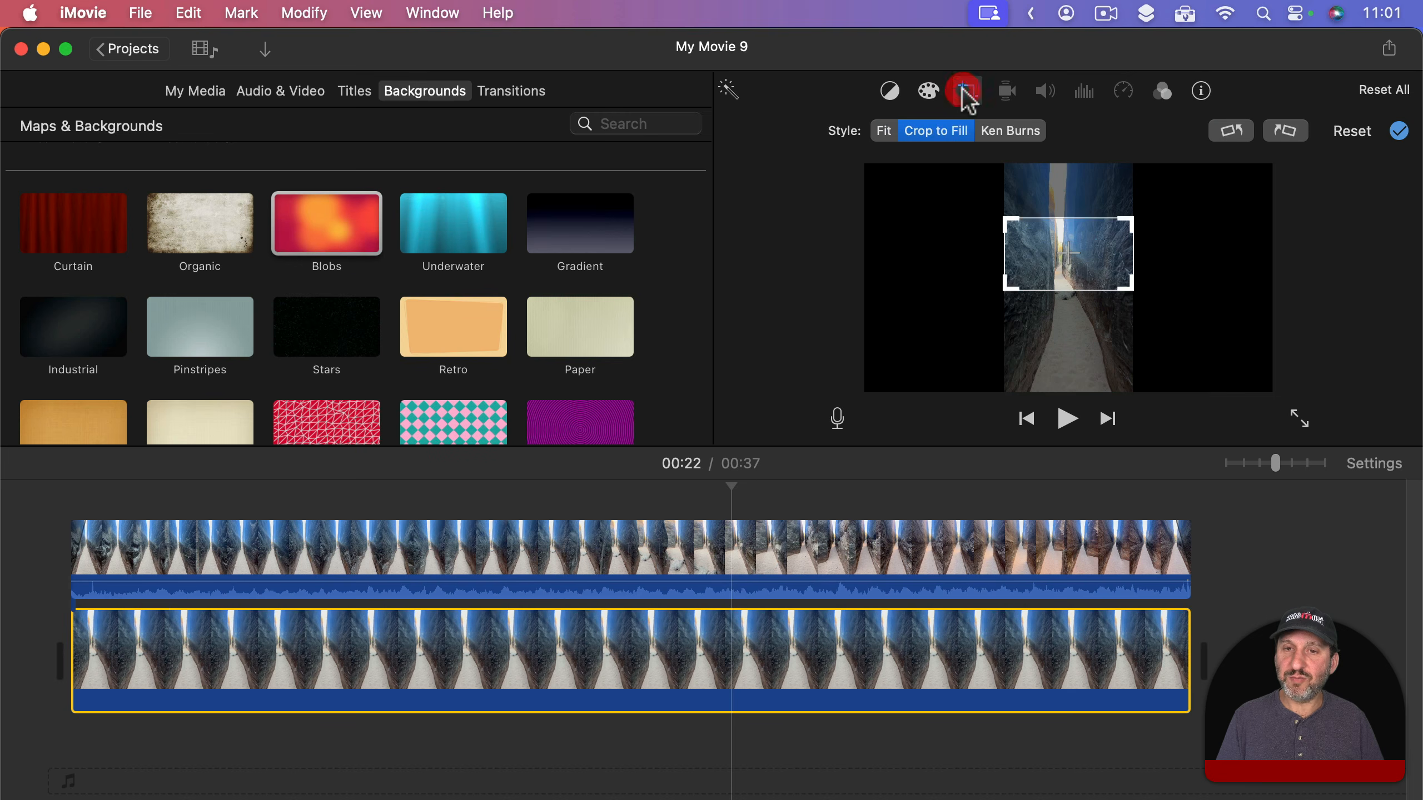
{"action": "left_click_drag", "start_coordinate": [1056, 235], "coordinate": [1056, 265]}
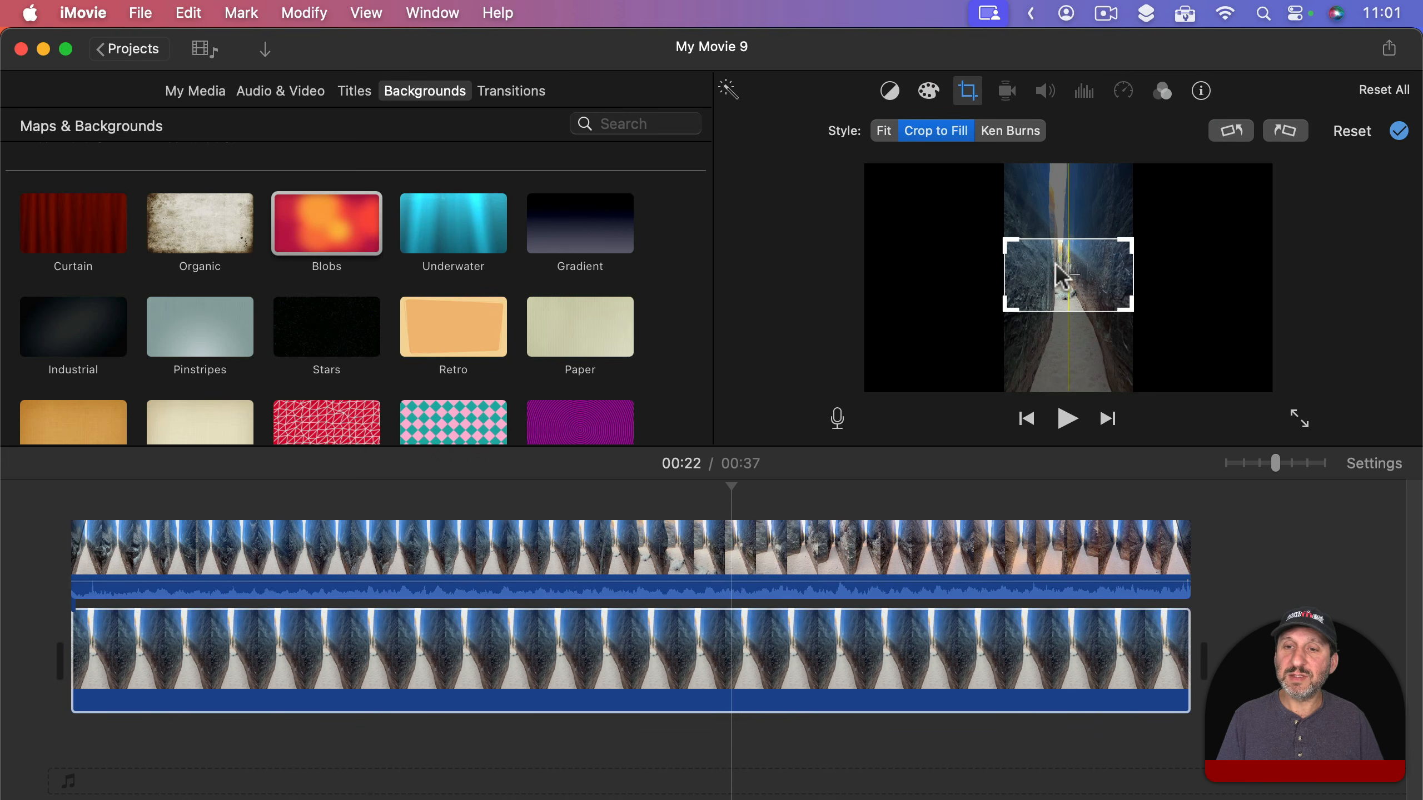
{"action": "left_click", "coordinate": [1397, 132]}
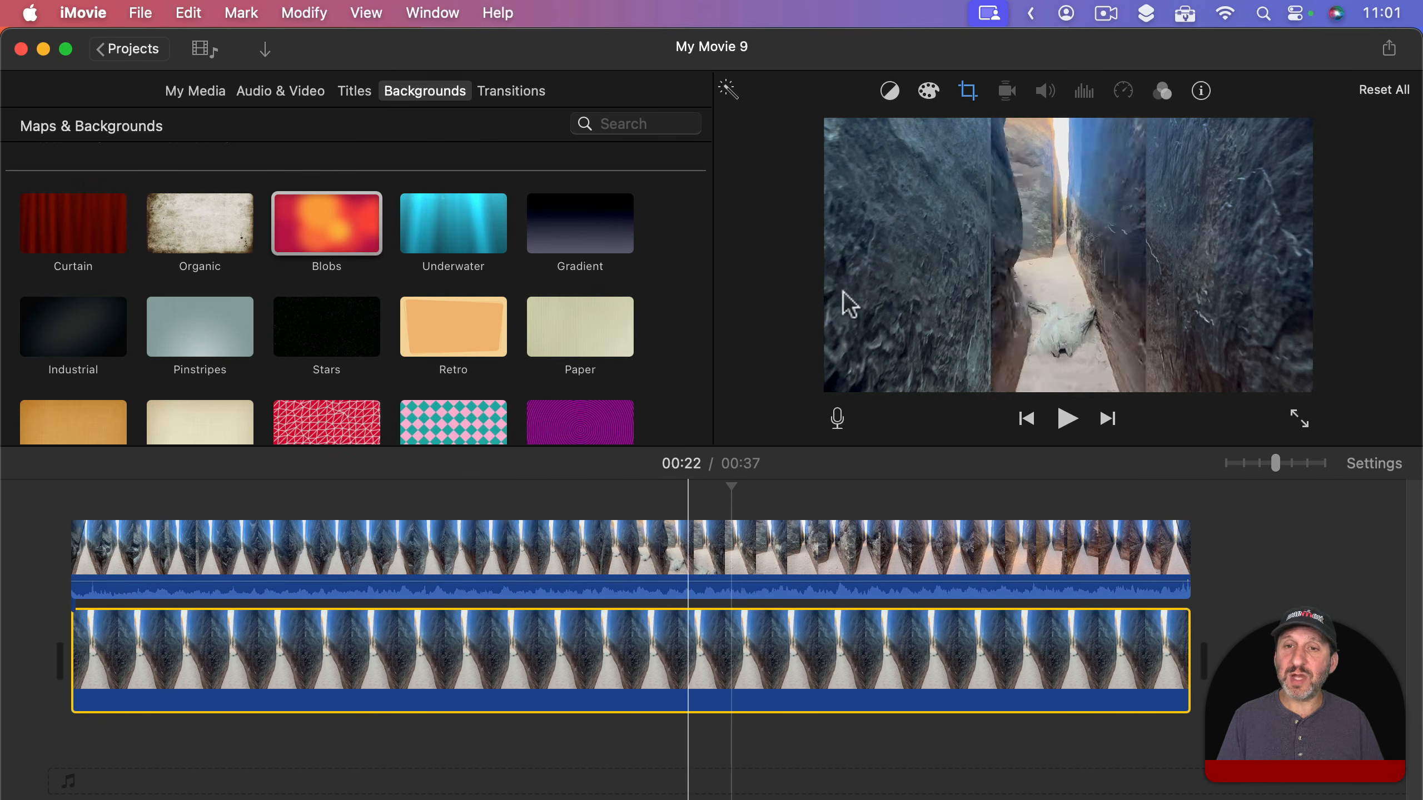
Apply the Sci-Fi clip filter to the background still and adjust its color correction
{"action": "left_click", "coordinate": [1162, 91]}
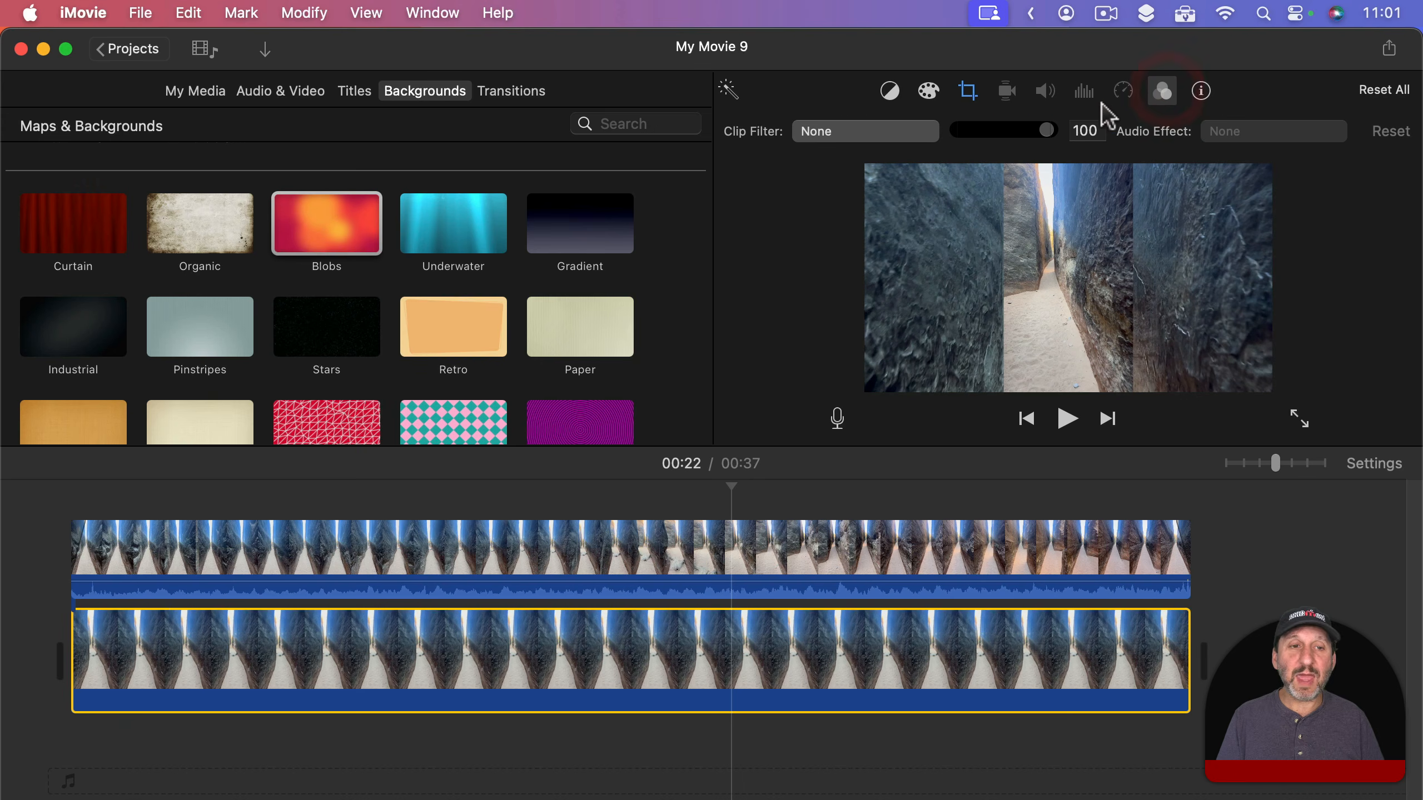
{"action": "left_click", "coordinate": [878, 137]}
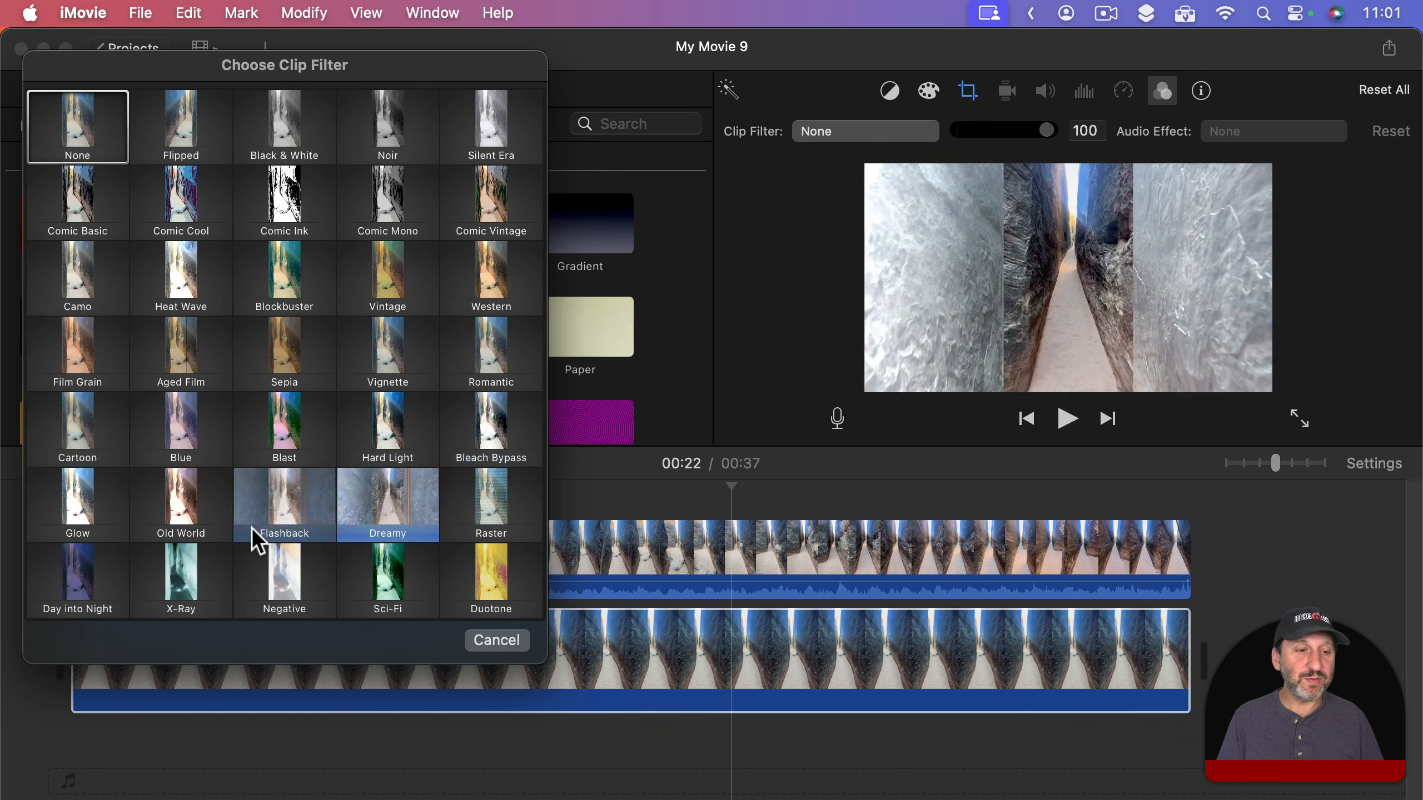
{"action": "left_click", "coordinate": [386, 572]}
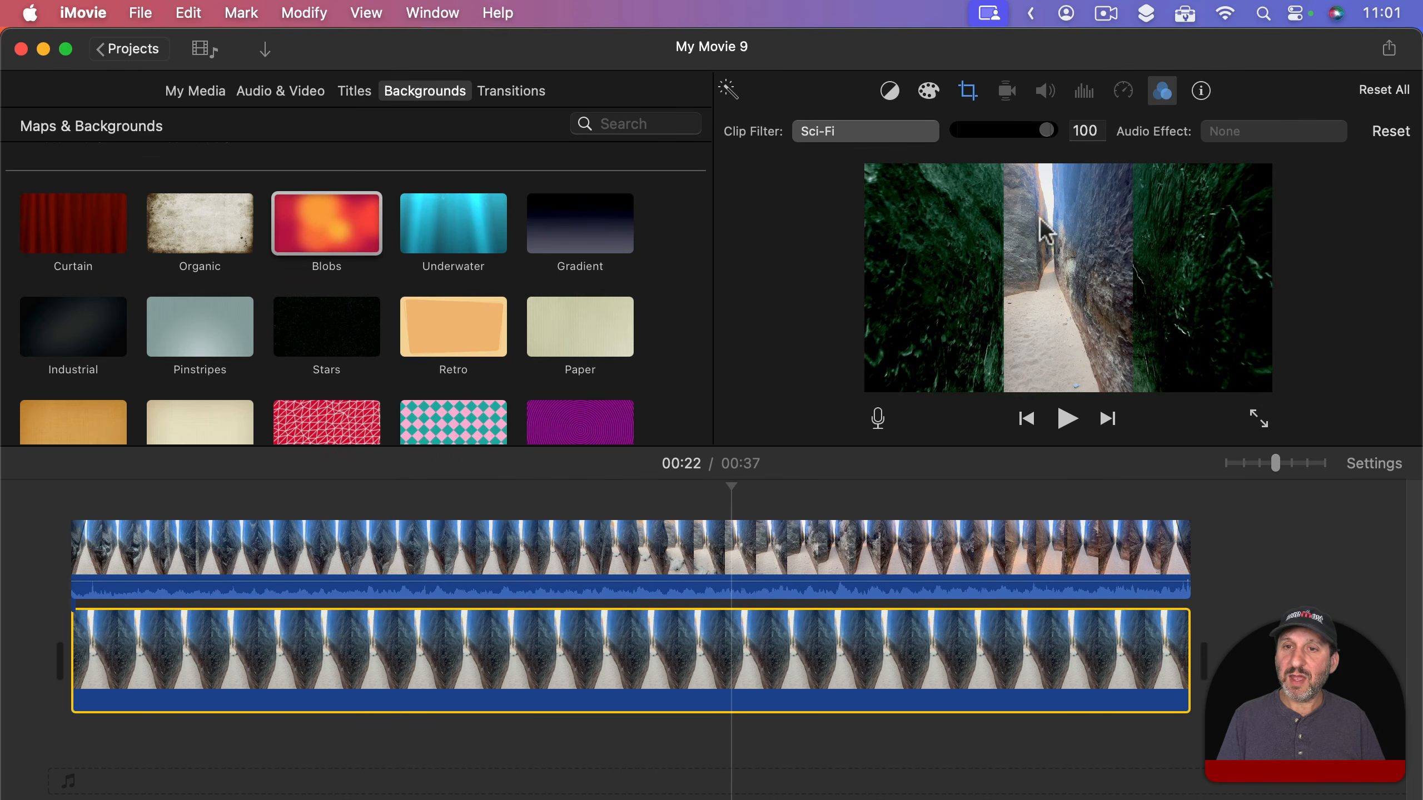
{"action": "left_click", "coordinate": [931, 93]}
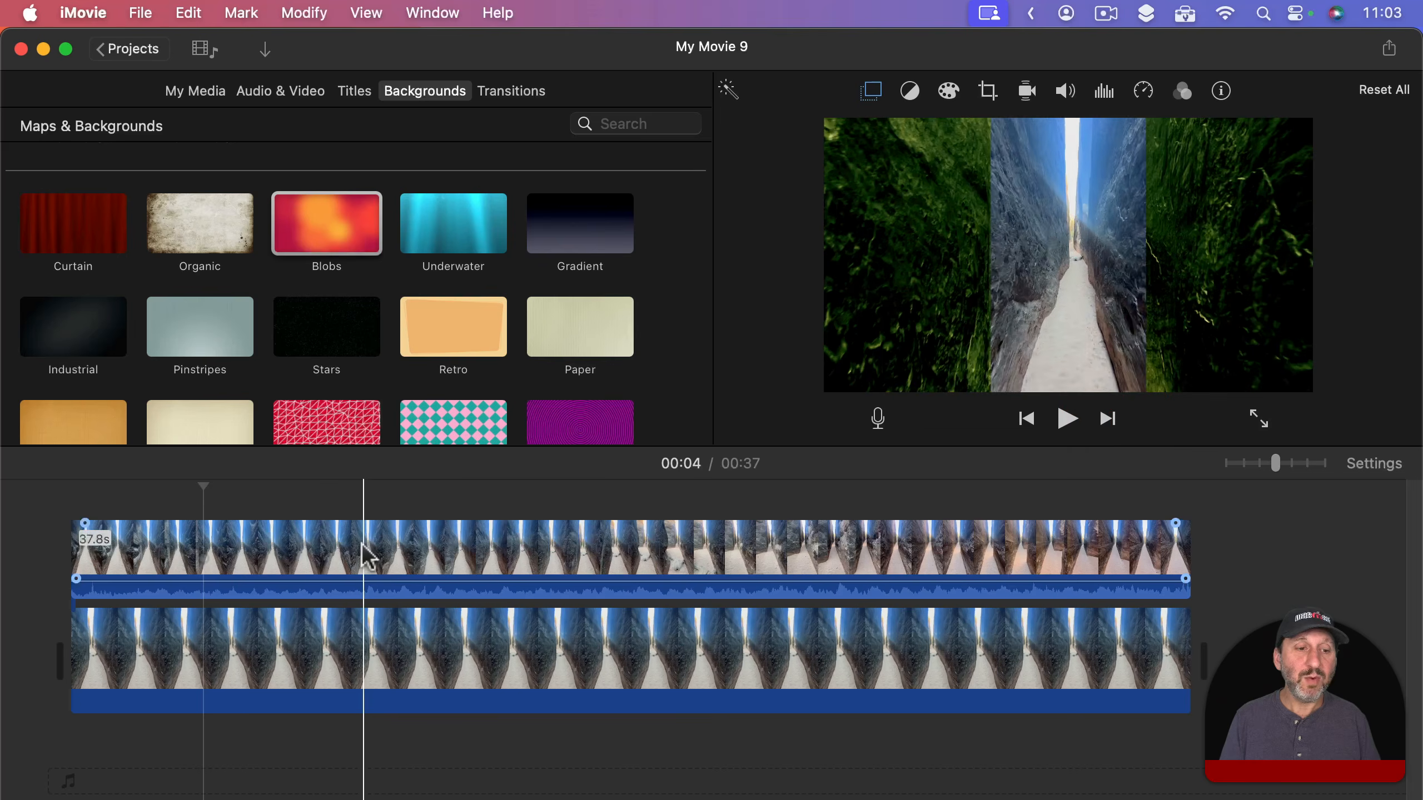
Select the upper clip and try adjusting the fade-out at its end
{"action": "left_click", "coordinate": [352, 548]}
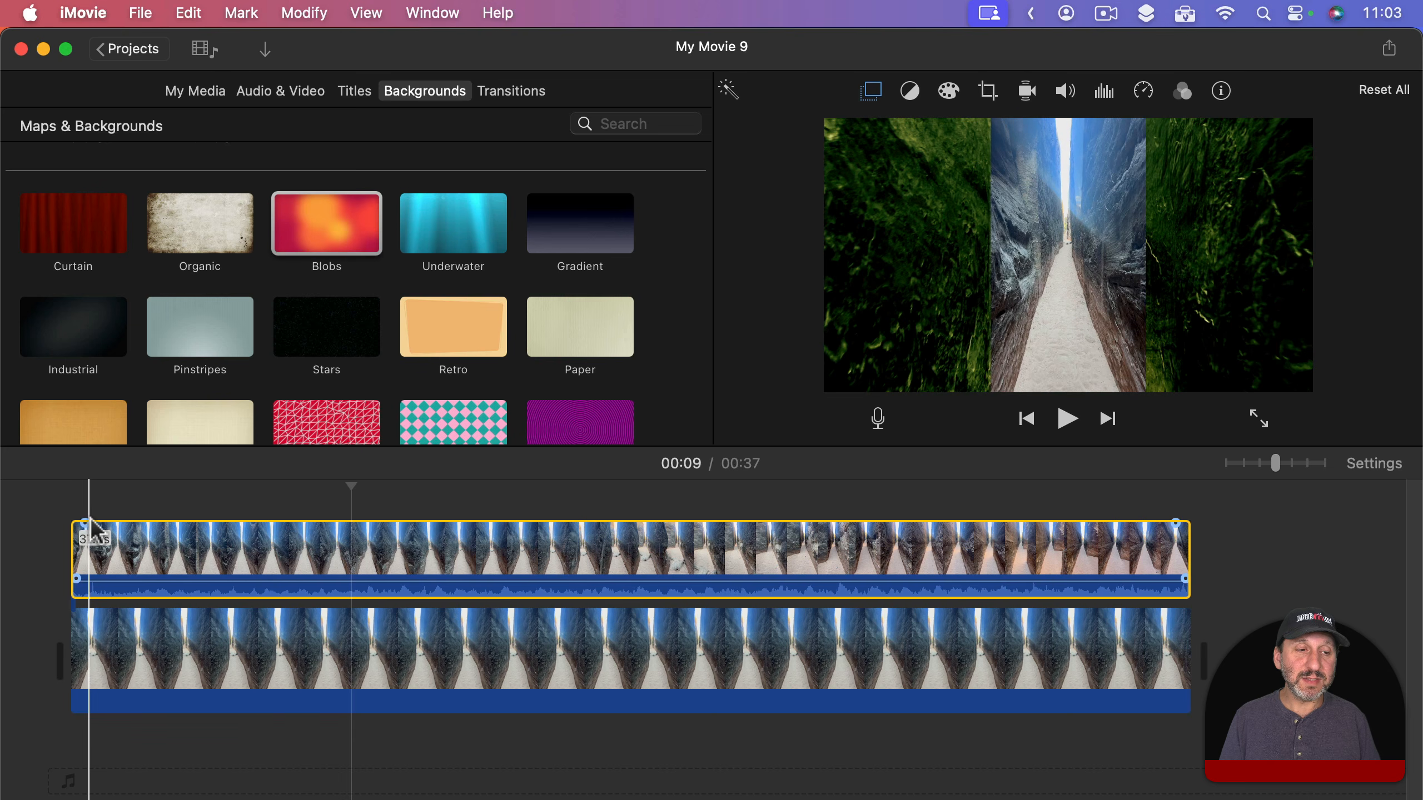
{"action": "left_click", "coordinate": [1176, 522]}
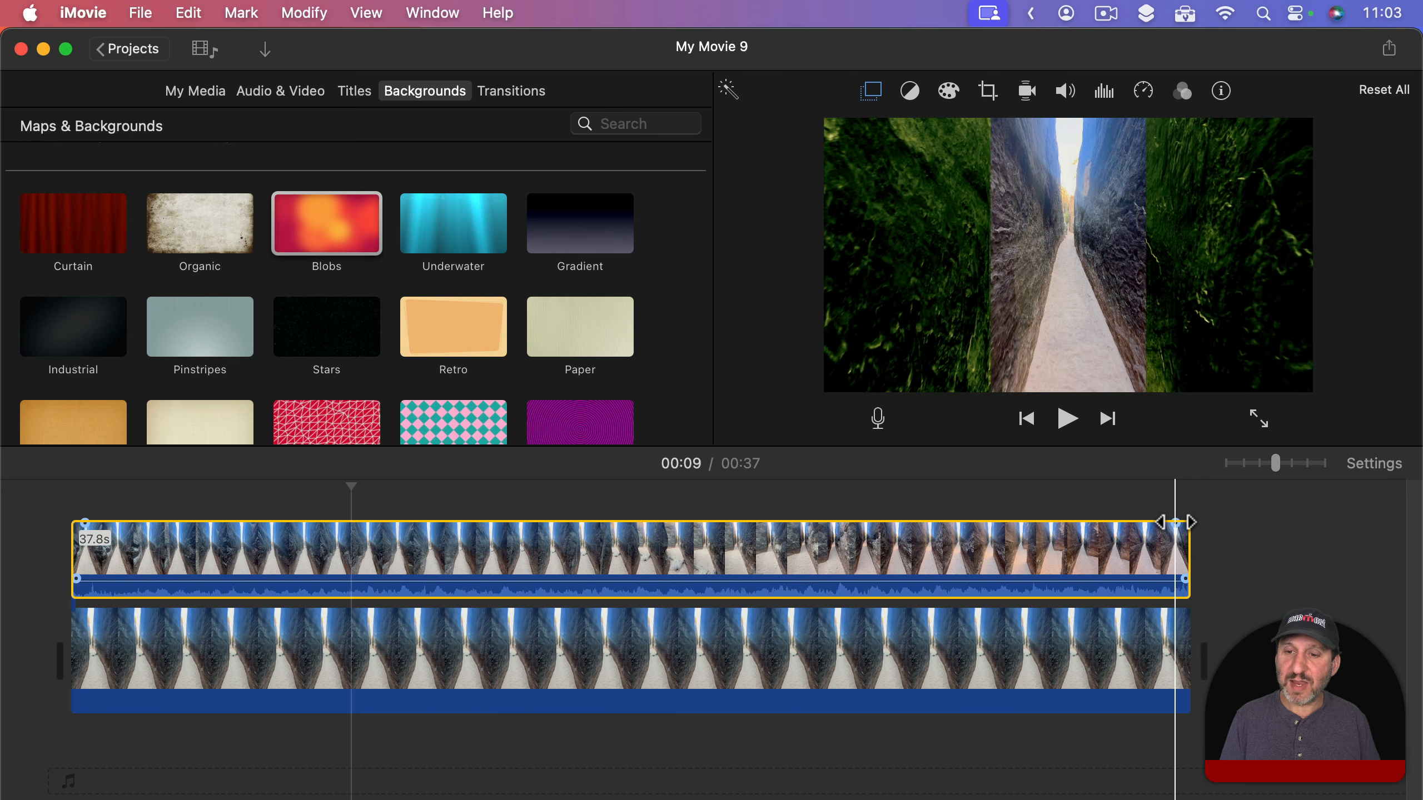
{"action": "left_click_drag", "start_coordinate": [1177, 524], "coordinate": [1196, 533]}
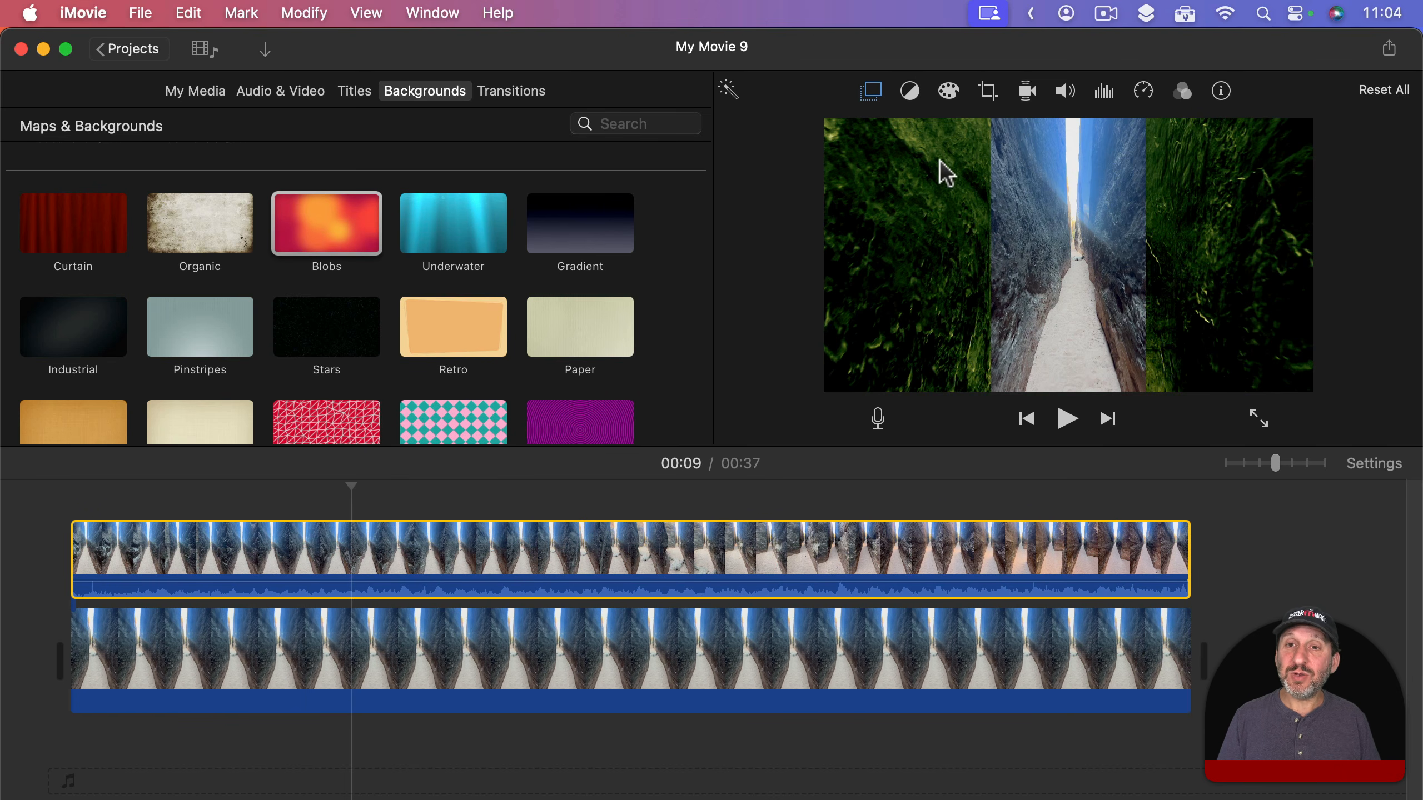
Add a Picture in Picture keyframe at the start of the upper clip, enlarging the overlay beyond the frame's height and centring it horizontally
{"action": "left_click", "coordinate": [872, 92]}
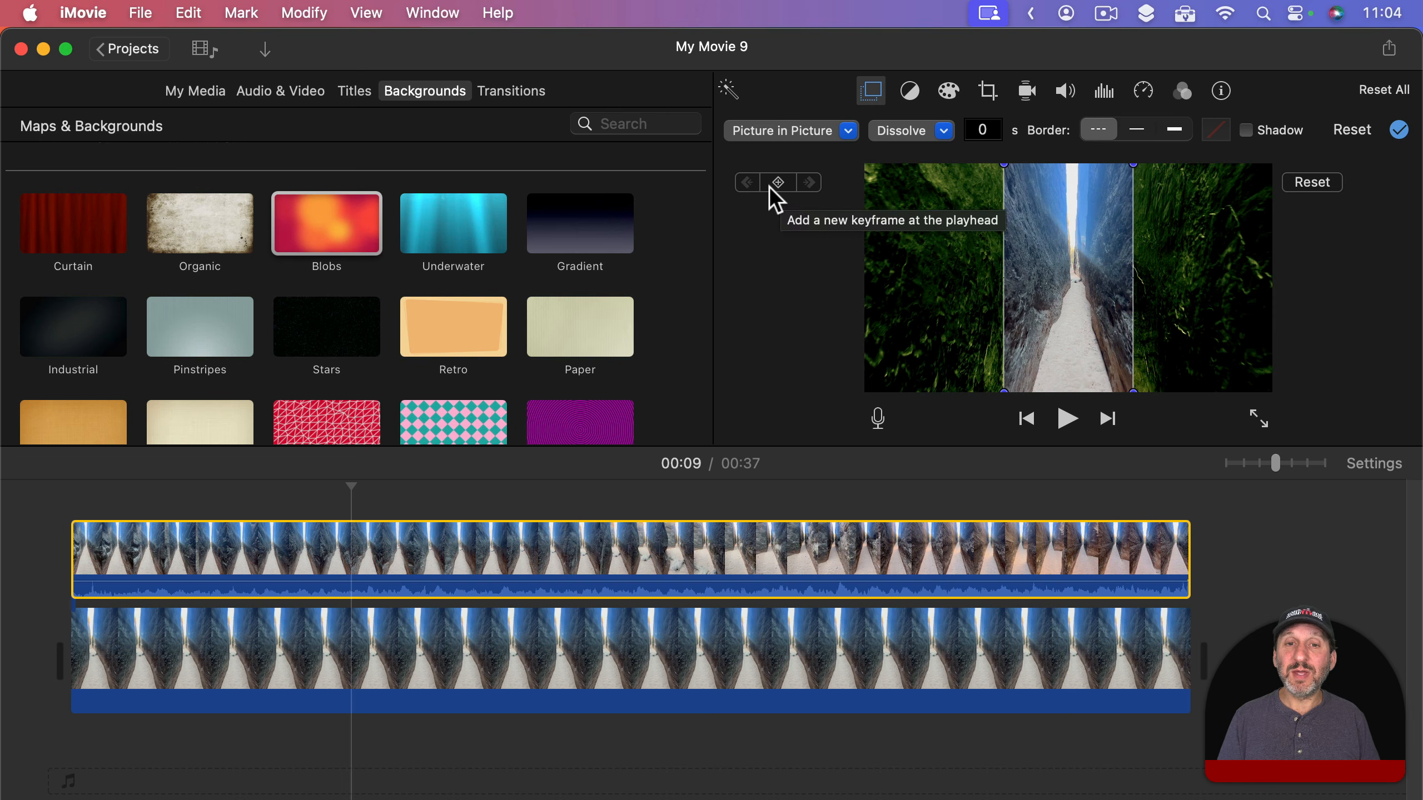
{"action": "left_click_drag", "start_coordinate": [162, 489], "coordinate": [73, 497]}
{"action": "left_click", "coordinate": [70, 497]}
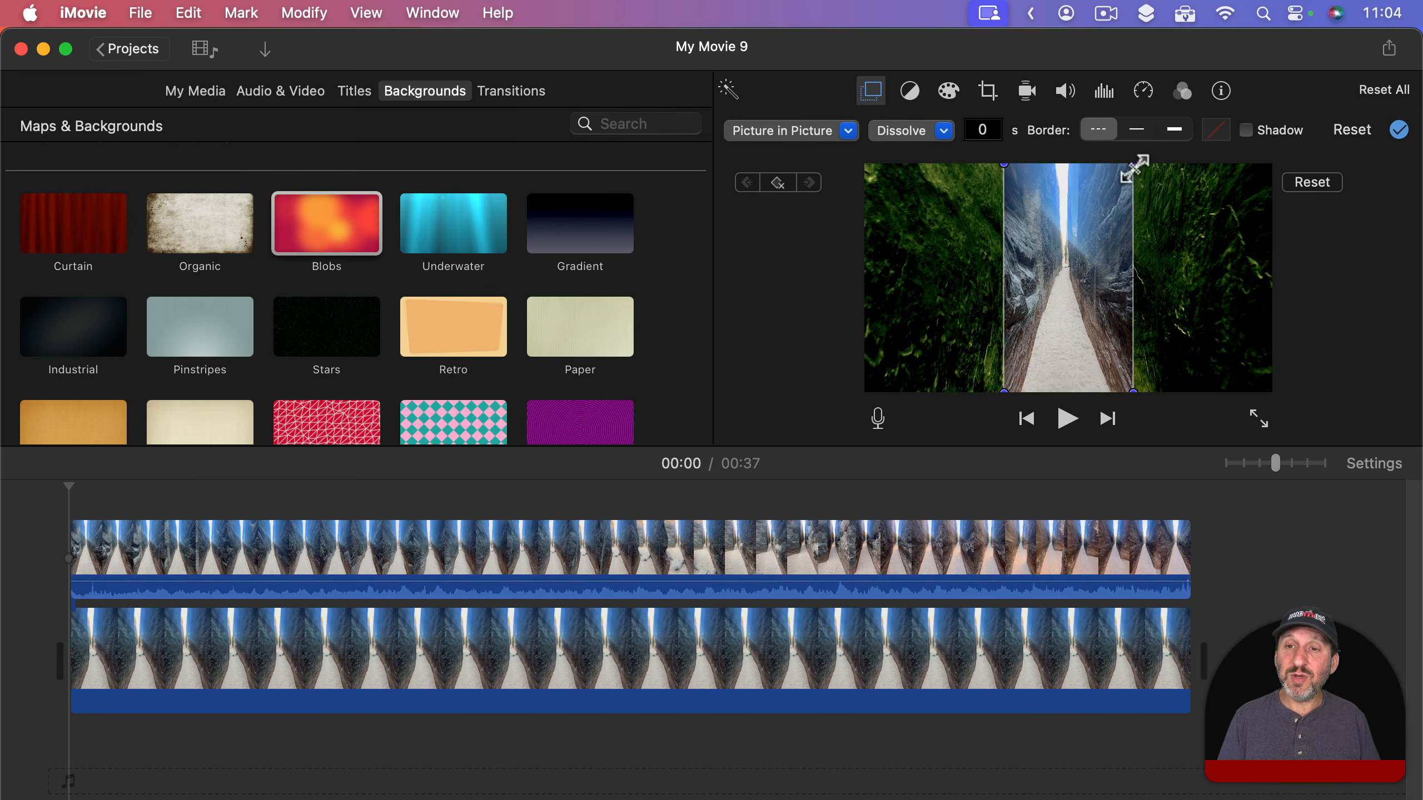
{"action": "left_click_drag", "start_coordinate": [1134, 166], "coordinate": [1226, 143]}
{"action": "left_click_drag", "start_coordinate": [1099, 229], "coordinate": [1060, 306]}
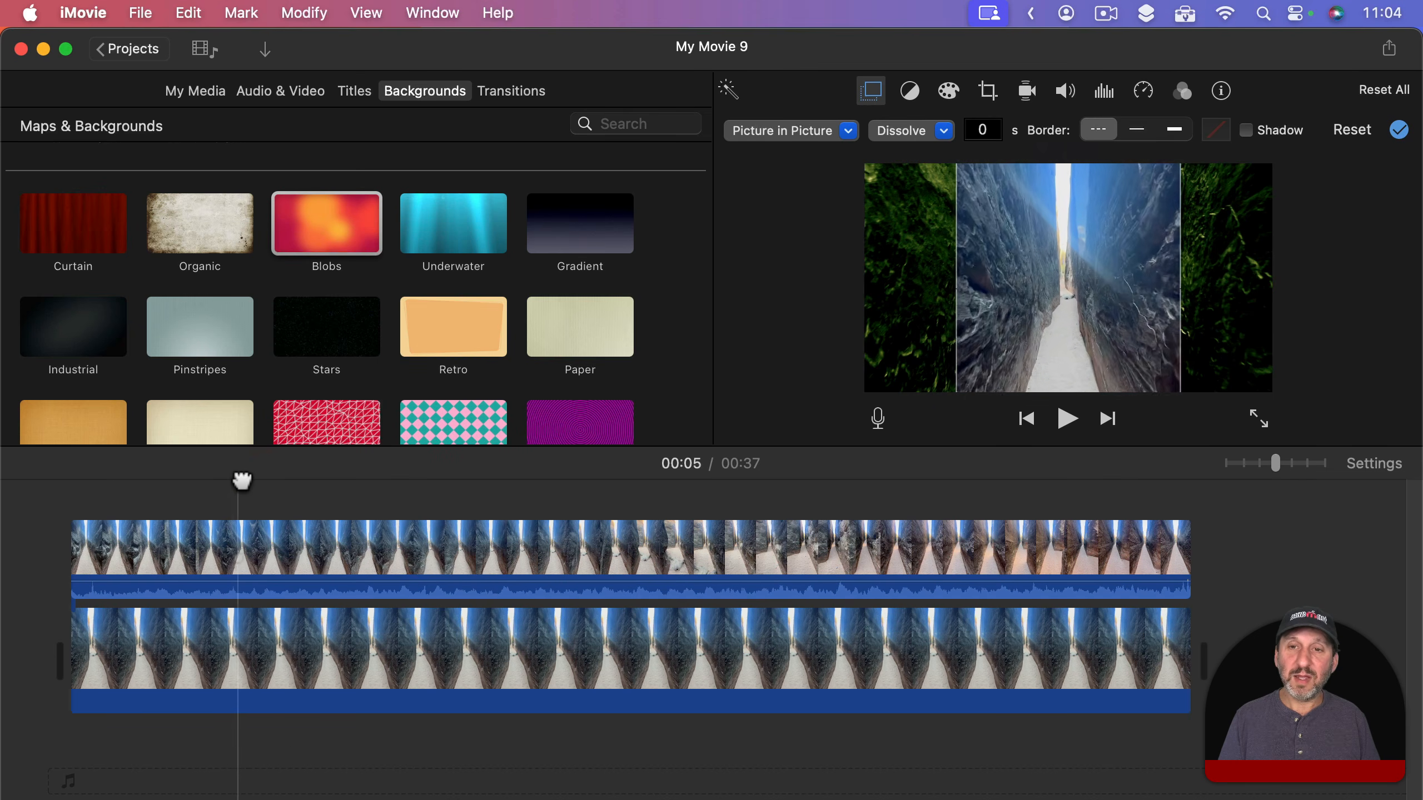
Add a Picture in Picture keyframe on the upper clip at 00:07 and move the enlarged overlay upward
{"action": "left_click", "coordinate": [246, 479]}
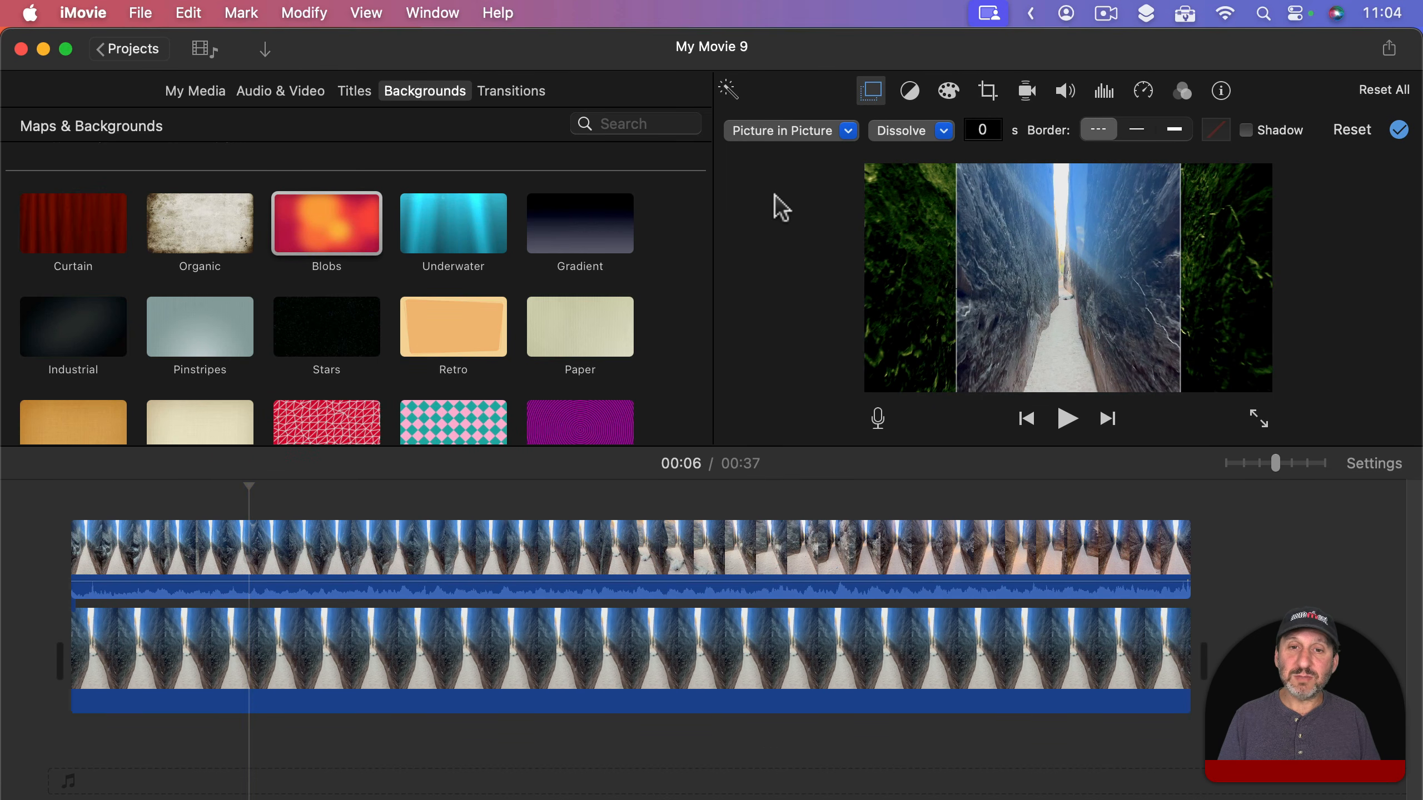
{"action": "left_click", "coordinate": [280, 555]}
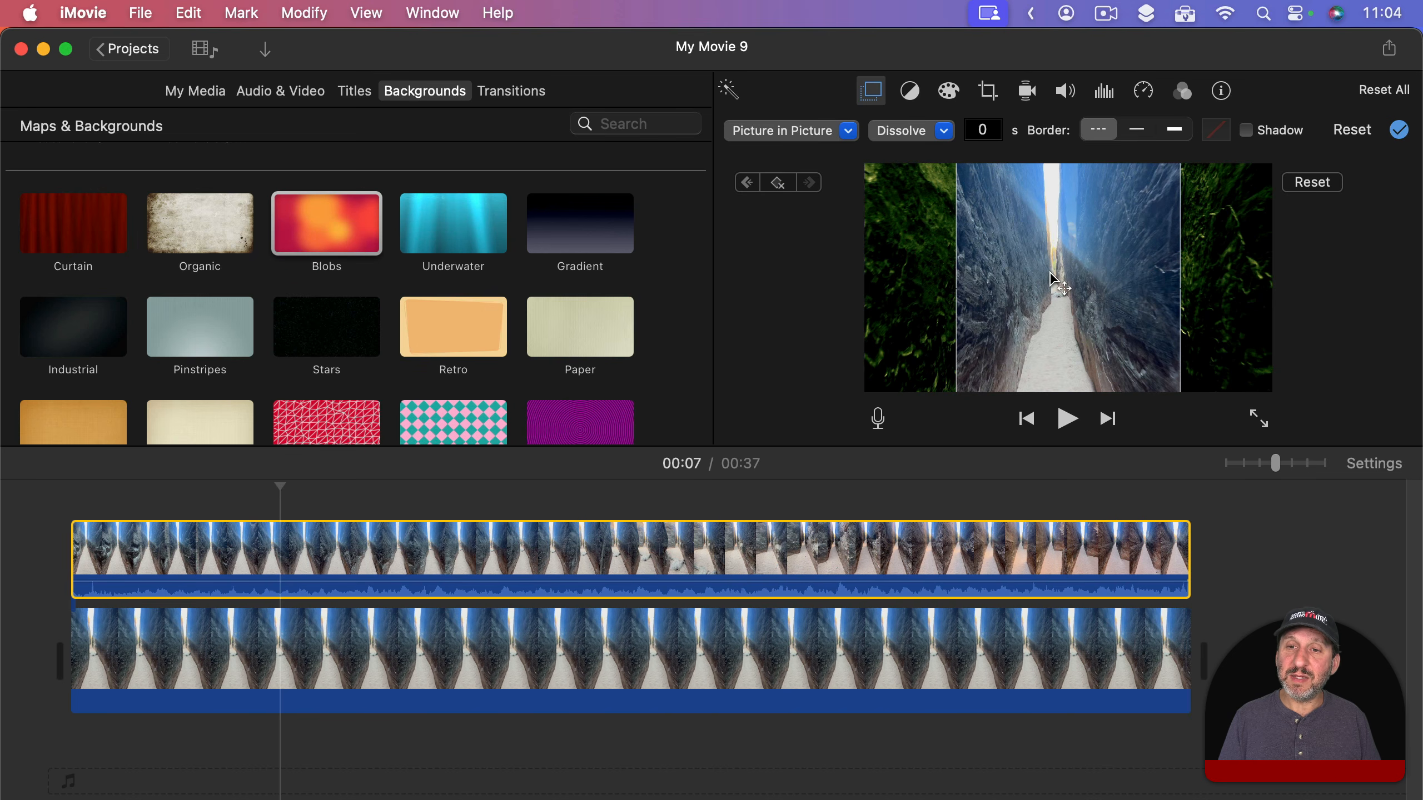
{"action": "left_click_drag", "start_coordinate": [1046, 271], "coordinate": [1044, 221]}
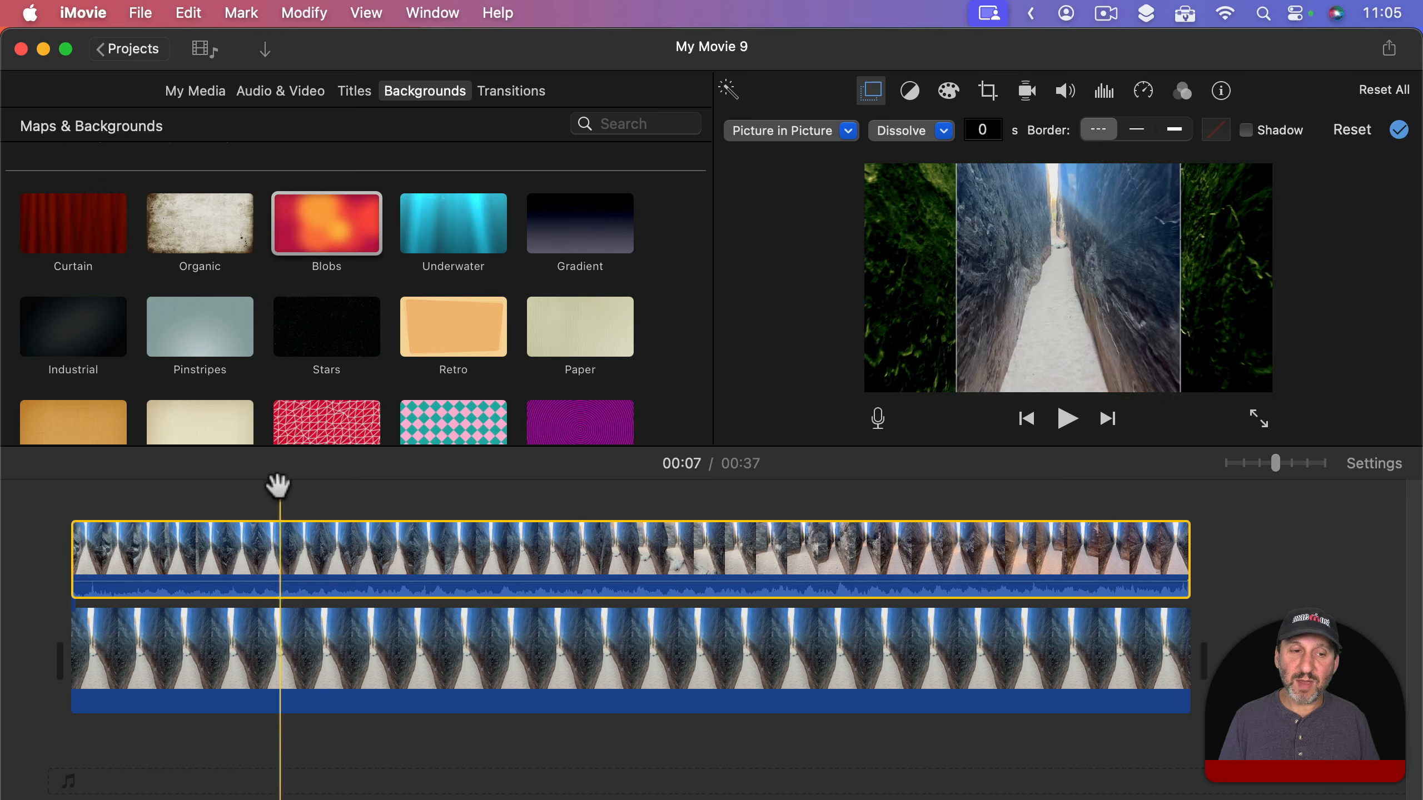
Add another Picture in Picture keyframe on the upper clip at 00:16 and move the overlay down to show its upper part
{"action": "left_click_drag", "start_coordinate": [279, 486], "coordinate": [511, 485]}
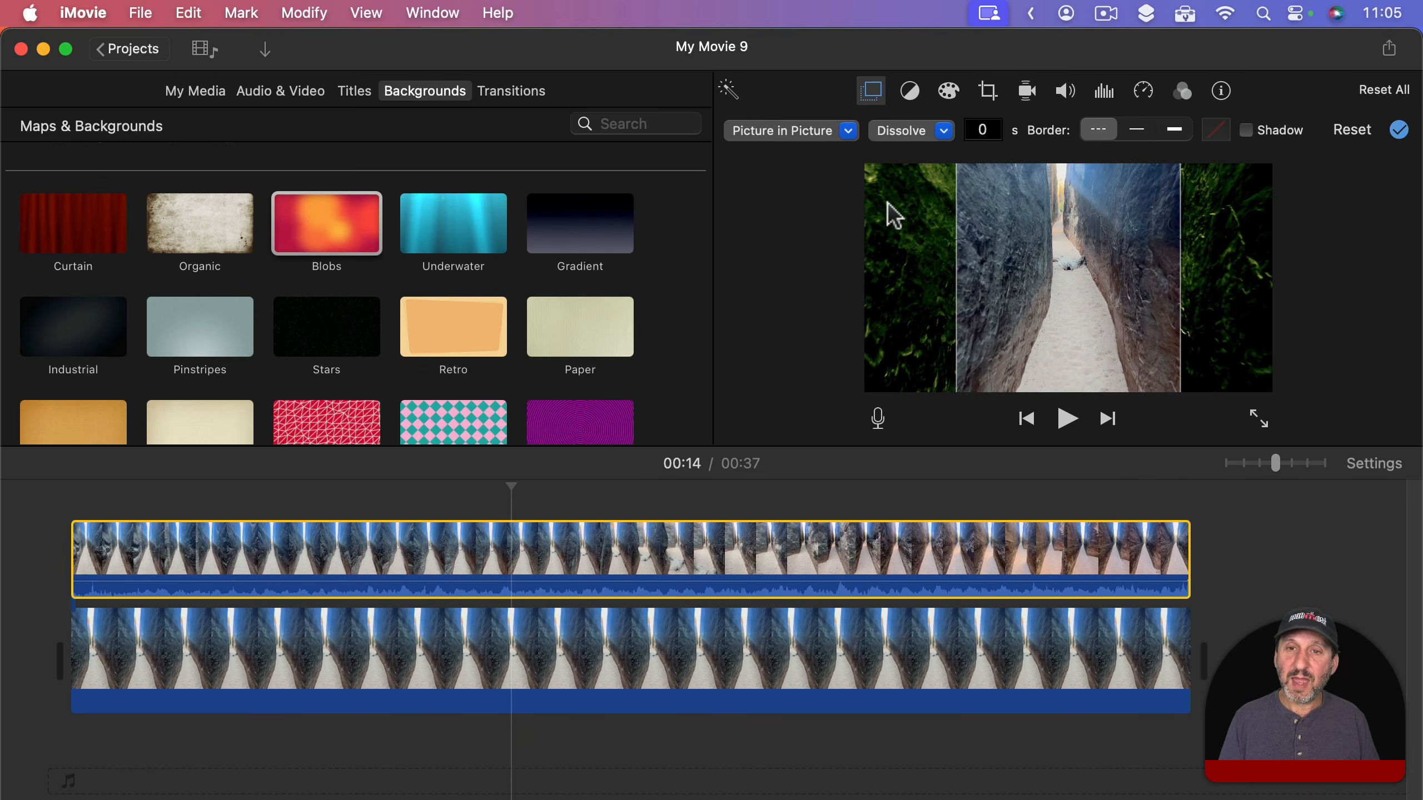
{"action": "left_click", "coordinate": [559, 554]}
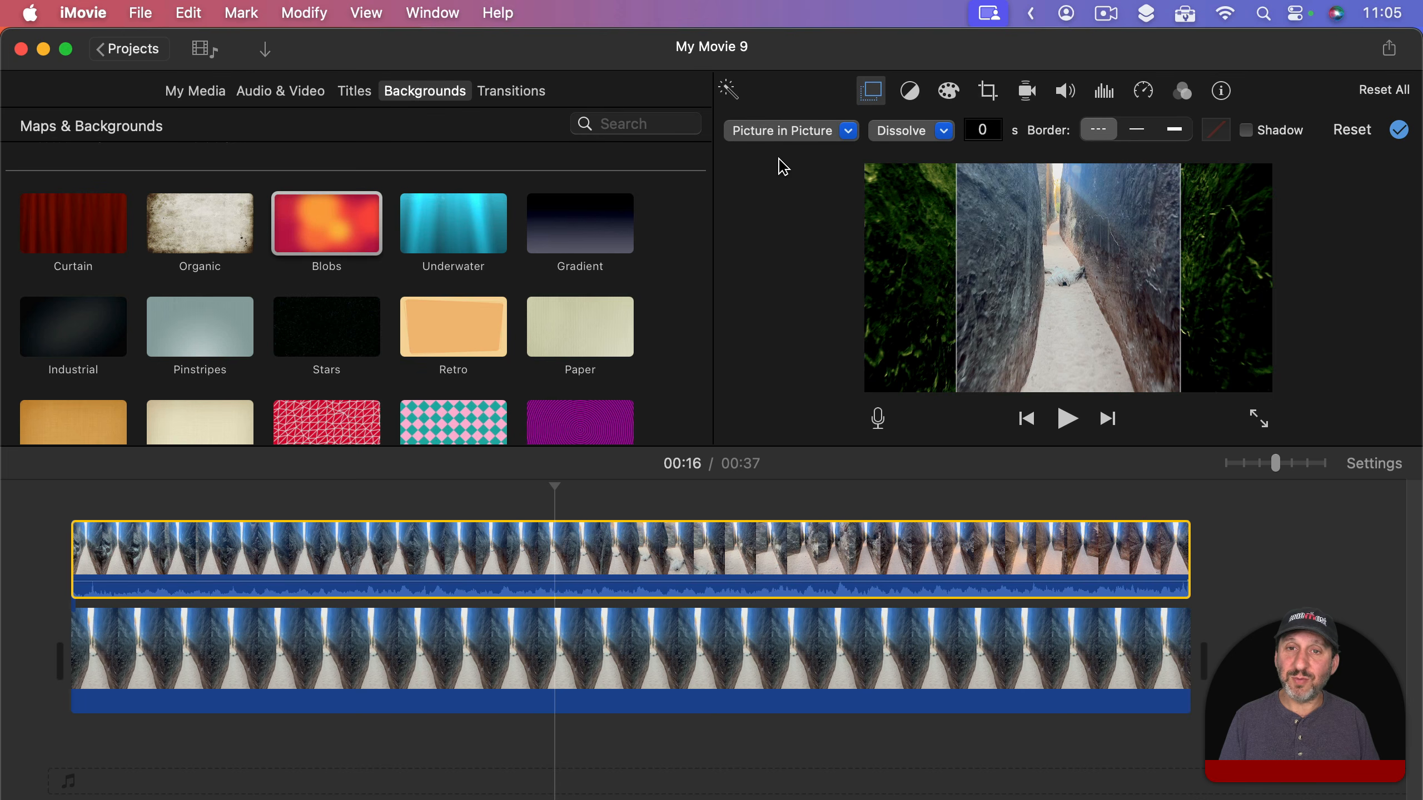
{"action": "left_click", "coordinate": [910, 91]}
{"action": "left_click", "coordinate": [871, 91]}
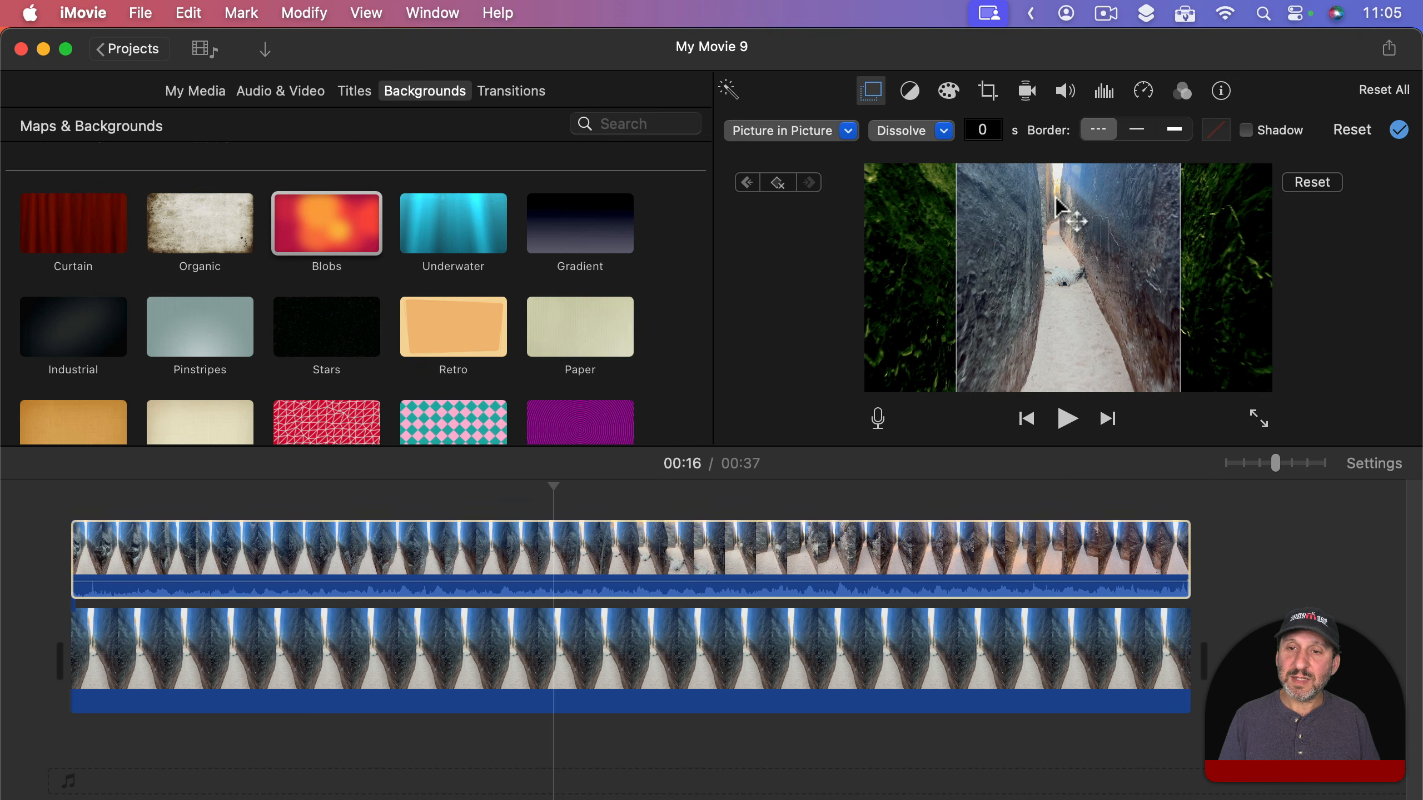
{"action": "left_click_drag", "start_coordinate": [1056, 199], "coordinate": [1059, 328]}
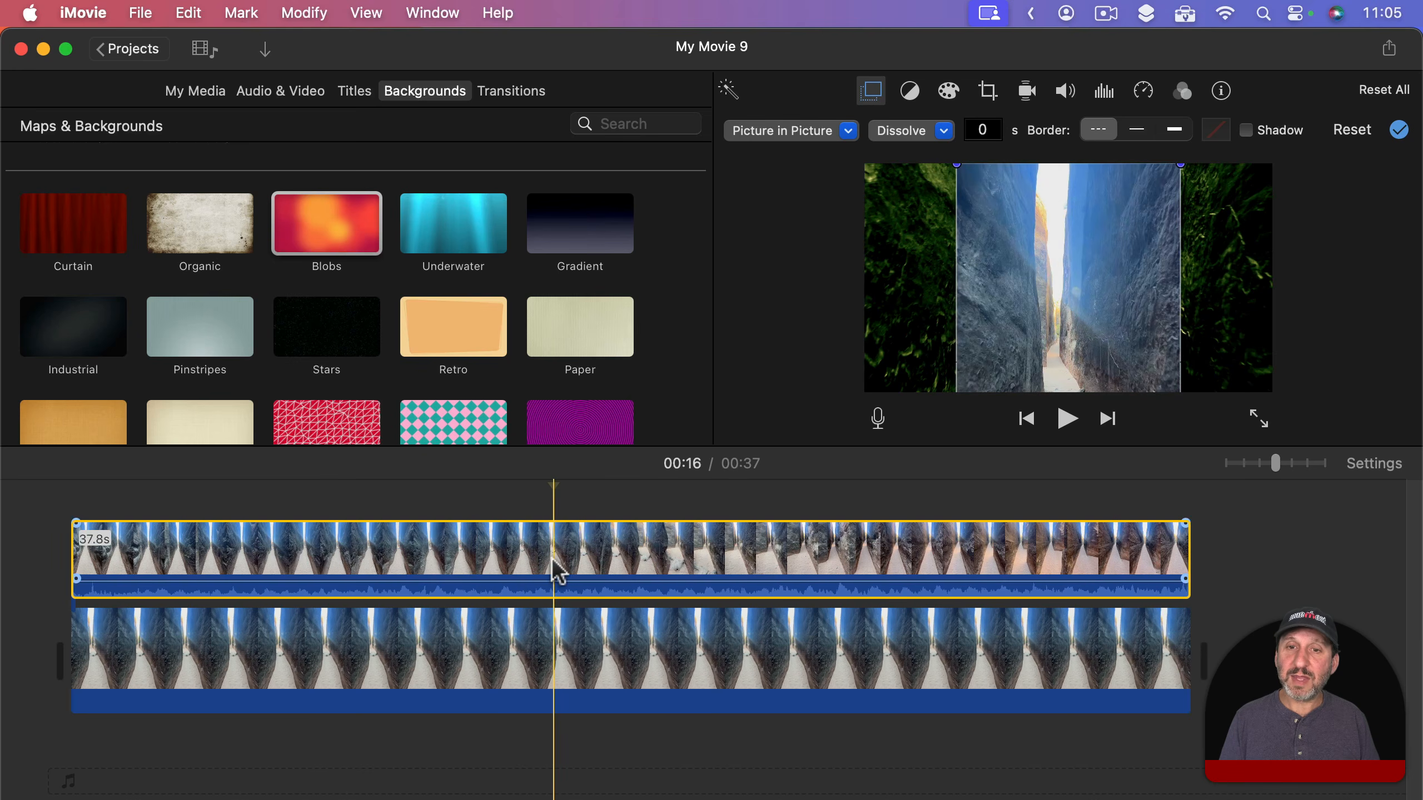
Step back and forth through the upper clip's Picture in Picture keyframes to review the overlay's position at each one
{"action": "left_click", "coordinate": [491, 560]}
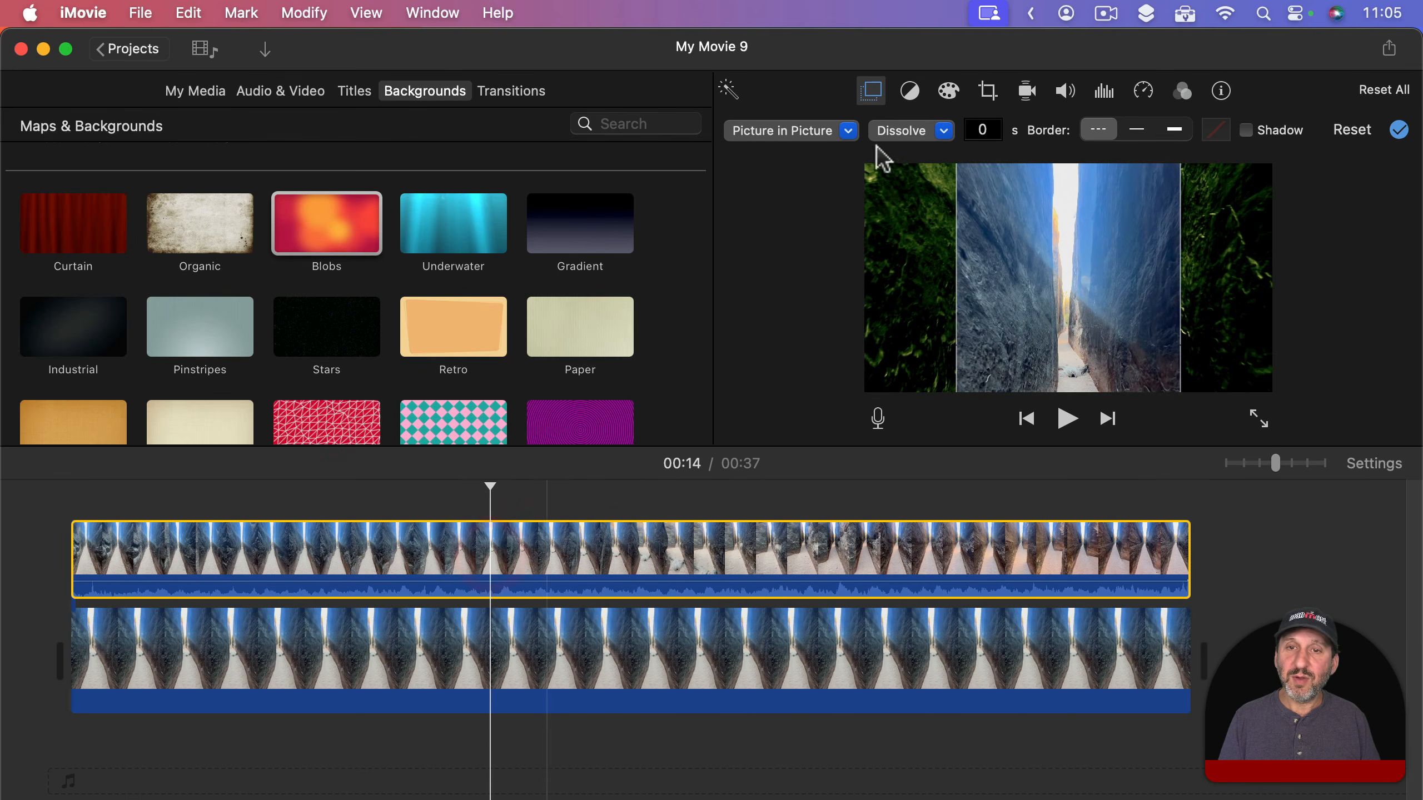
{"action": "left_click", "coordinate": [910, 91]}
{"action": "left_click", "coordinate": [872, 90]}
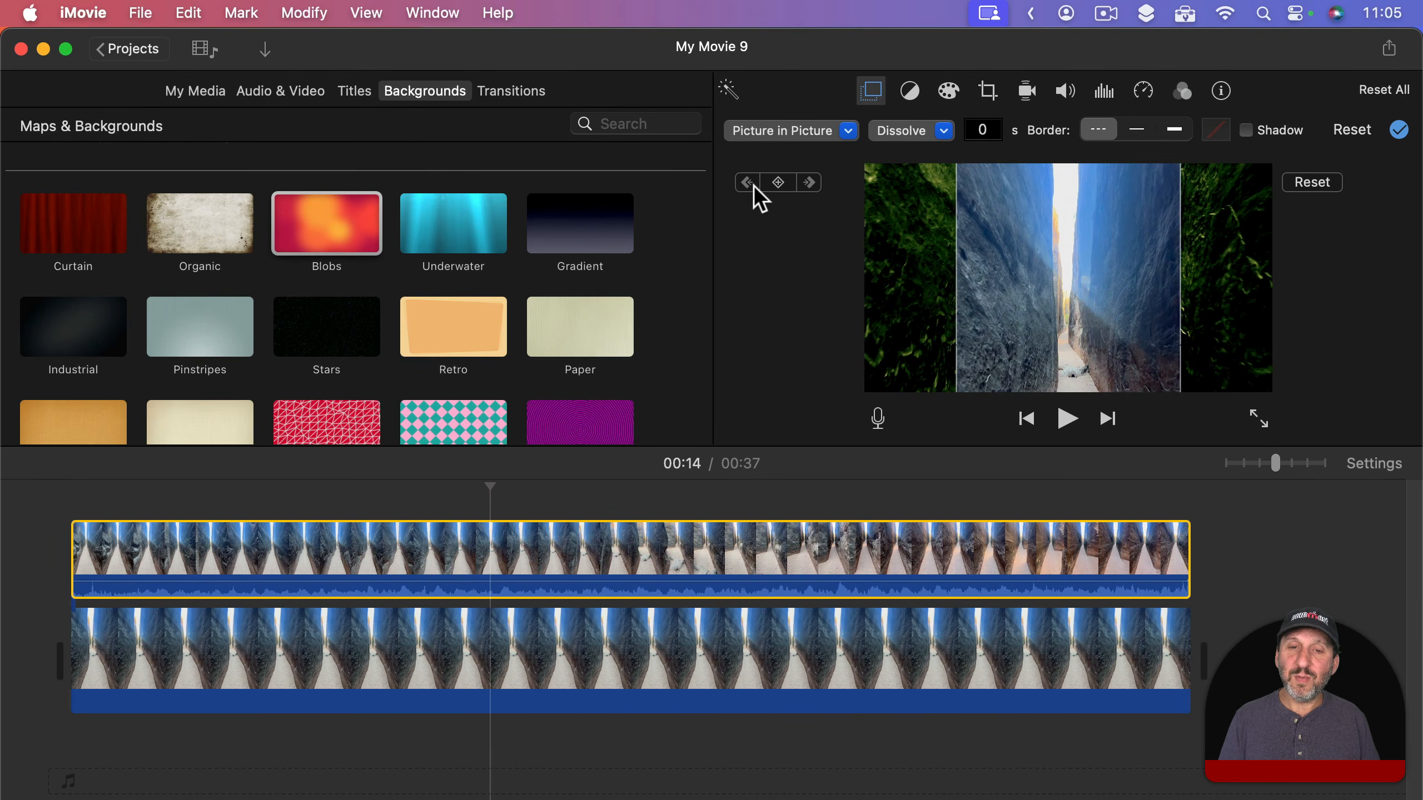
{"action": "left_click", "coordinate": [746, 183]}
{"action": "left_click", "coordinate": [746, 184]}
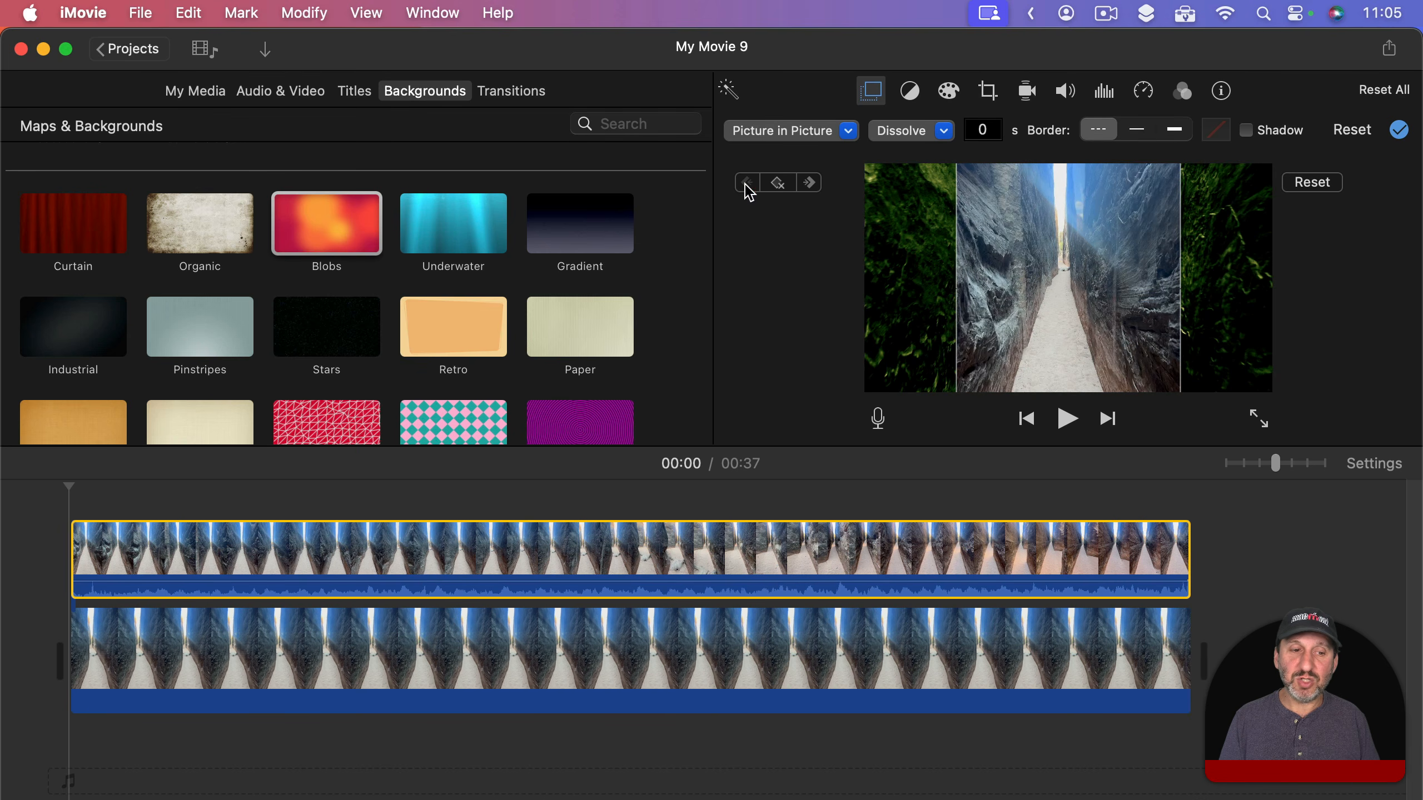
{"action": "left_click", "coordinate": [806, 187]}
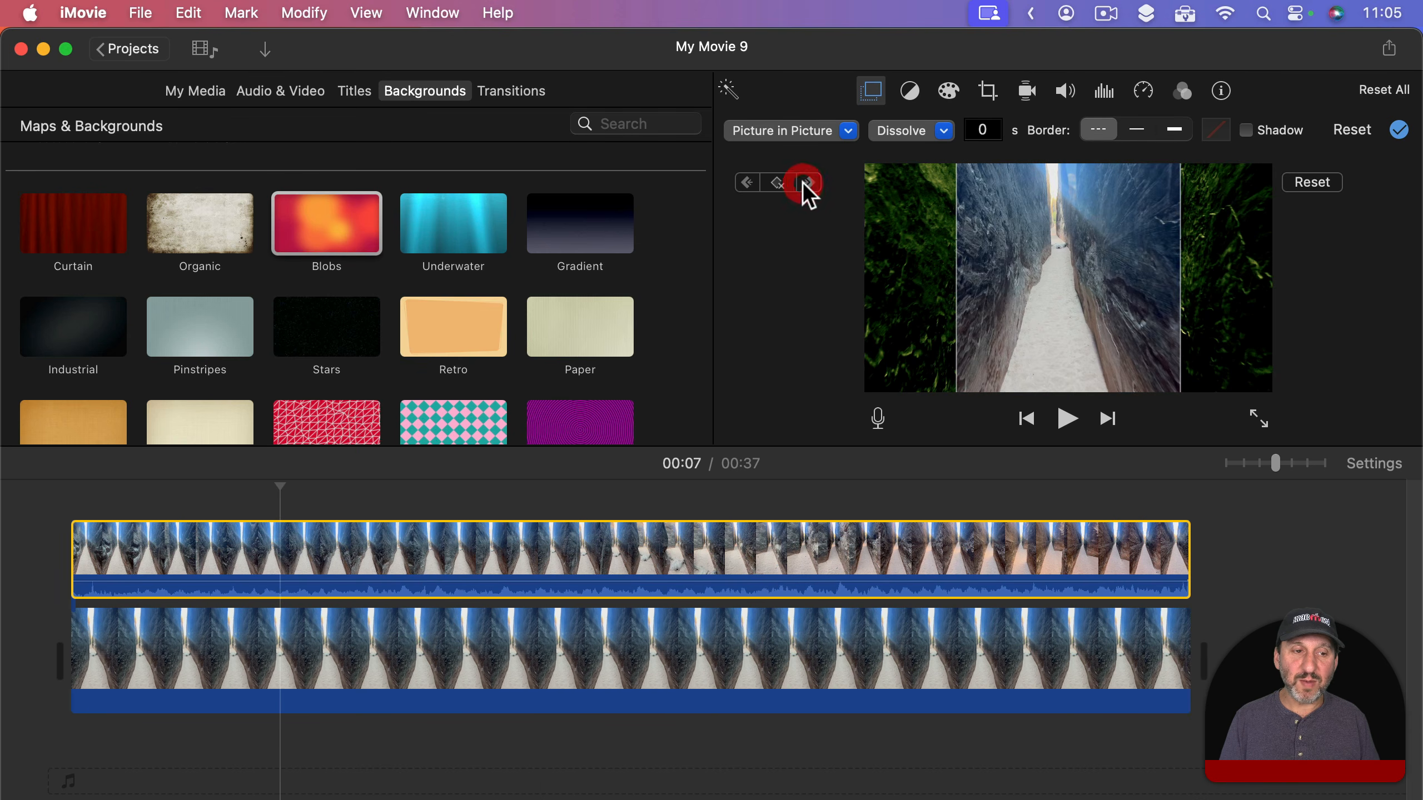
{"action": "left_click", "coordinate": [804, 184]}
{"action": "left_click", "coordinate": [746, 183]}
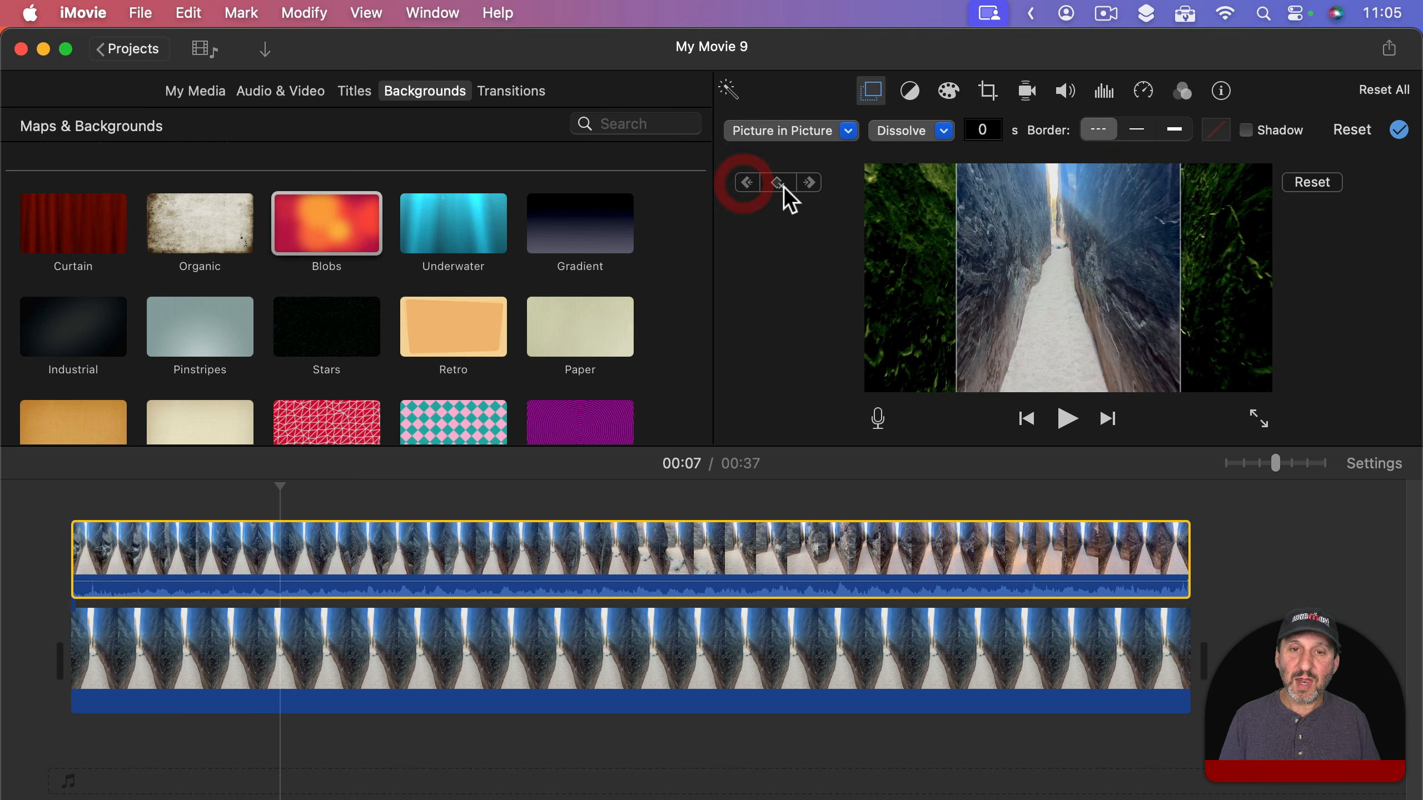
{"action": "left_click", "coordinate": [809, 183]}
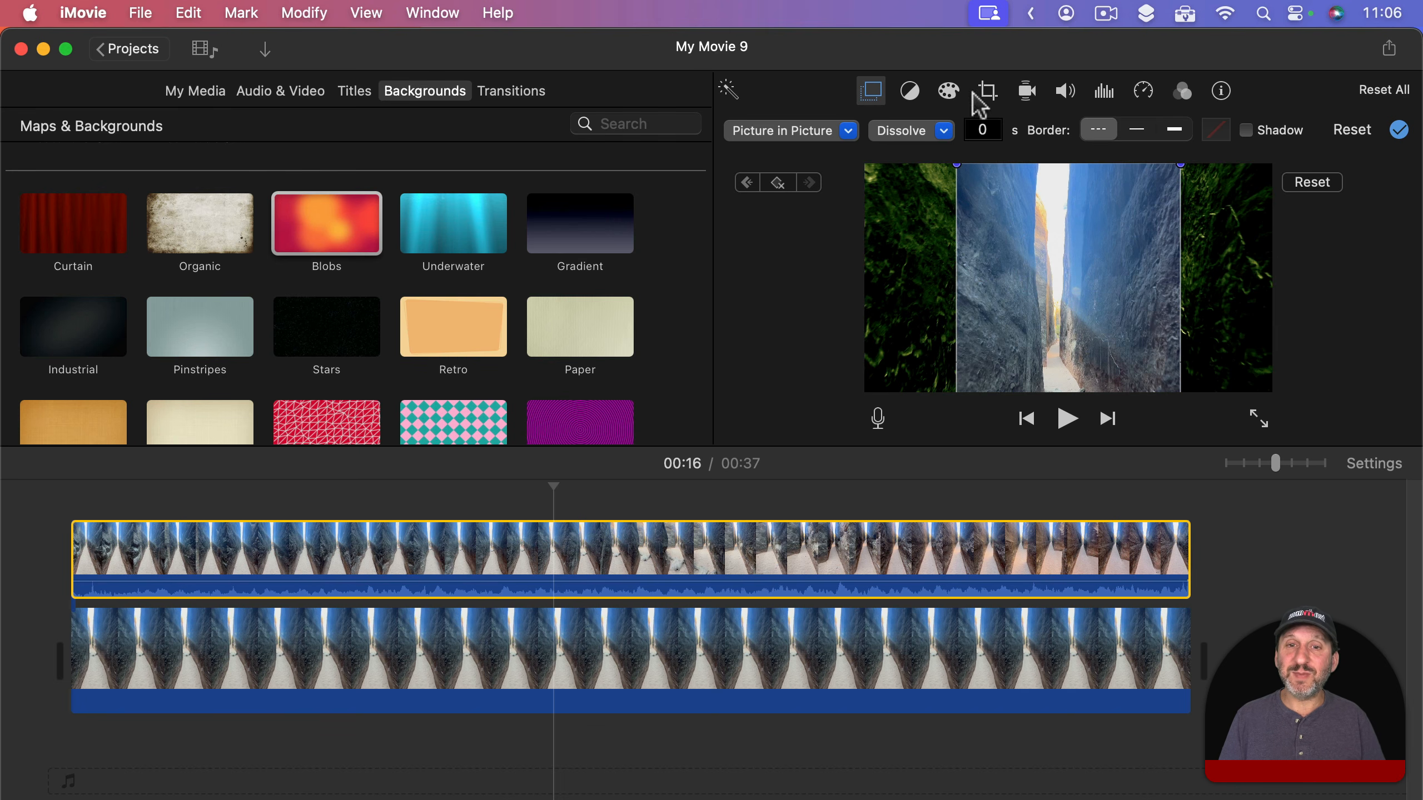
{"action": "left_click", "coordinate": [777, 182]}
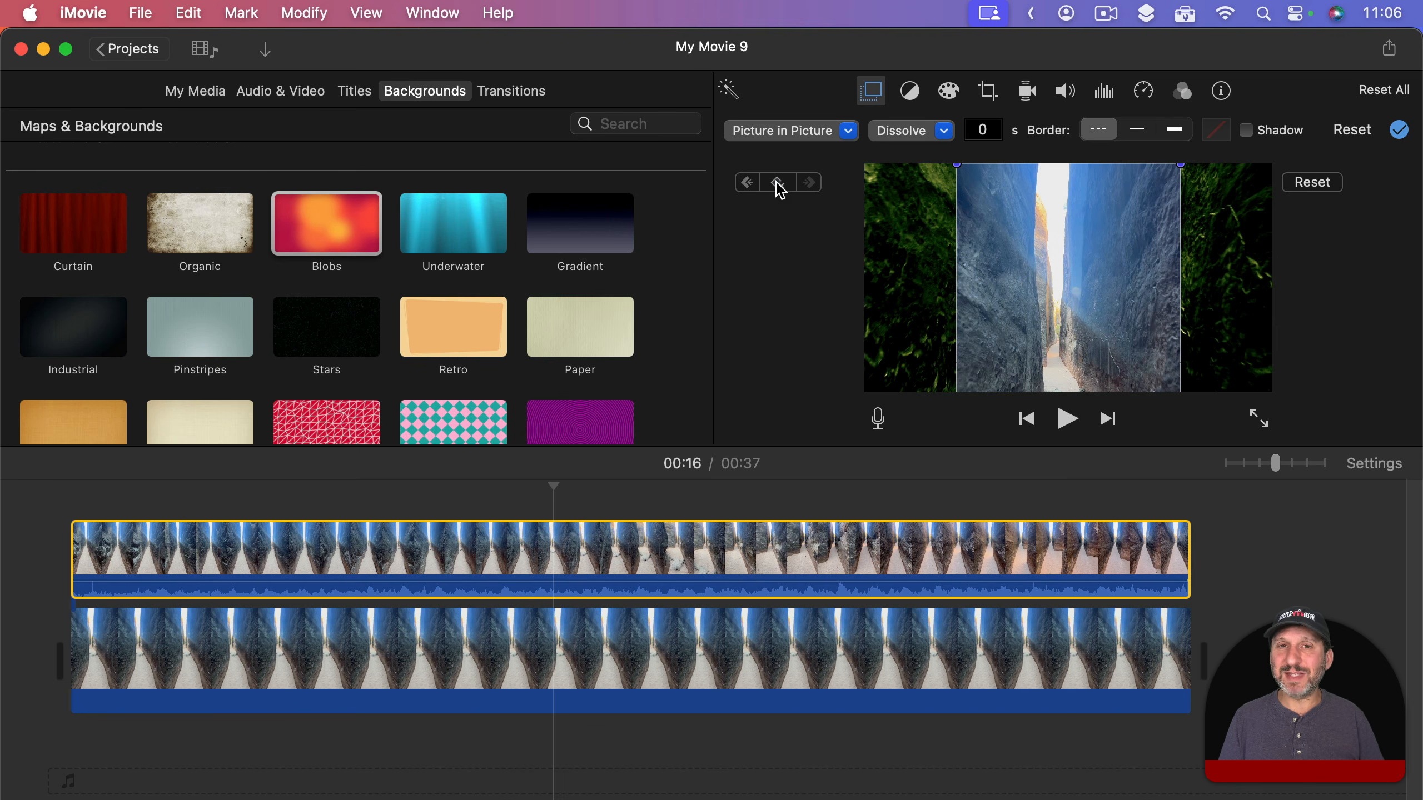
{"action": "left_click", "coordinate": [910, 93]}
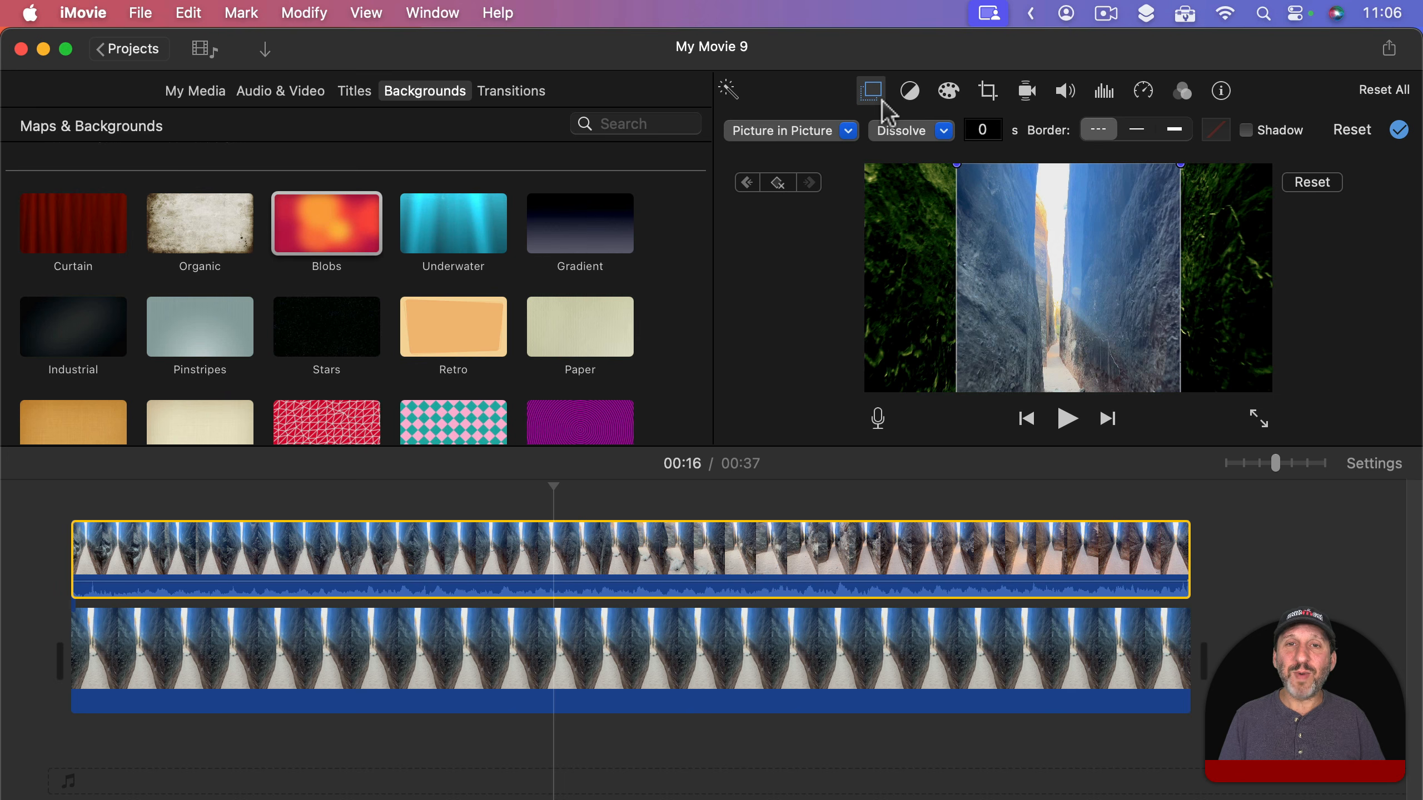